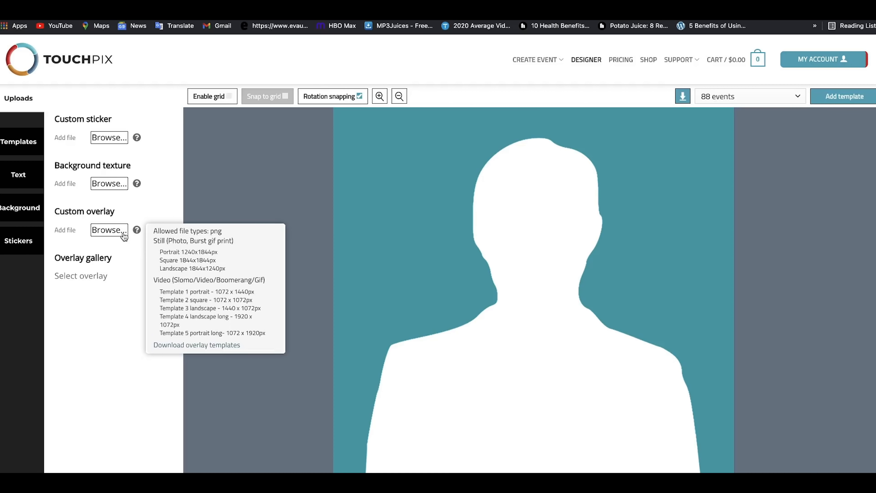
# Switch to Canva and create a blank design with the custom size 1072 x 1072 px
pyautogui.click(123, 235)
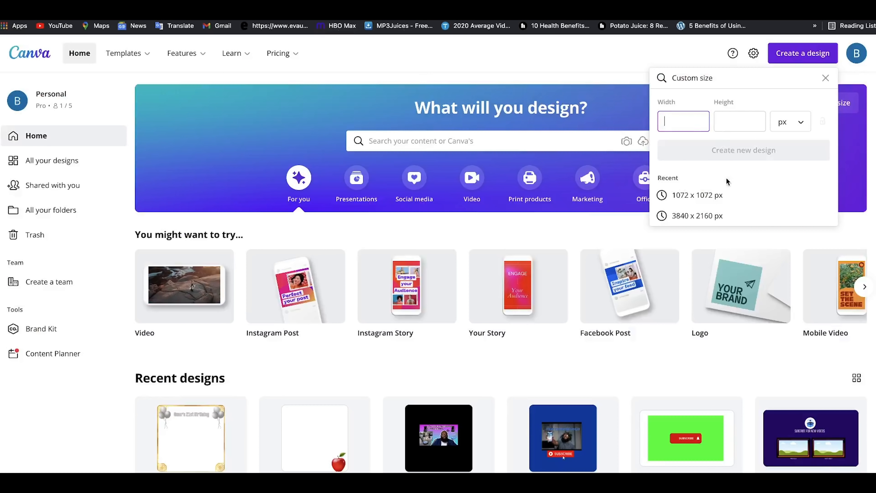
pyautogui.click(713, 194)
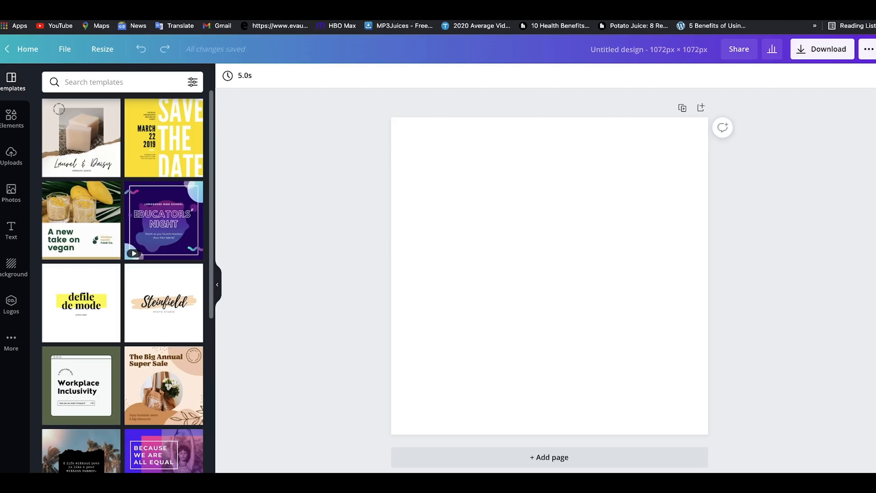
# Switch to the Google Images results and save the curved red corner border PNG to the Desktop as "red border"
pyautogui.hotkey('ctrl', 'Tab')
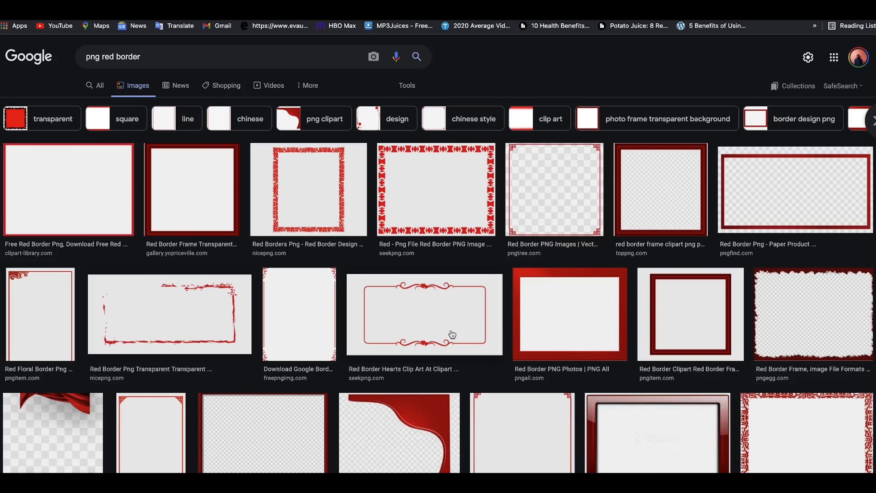
pyautogui.click(446, 455)
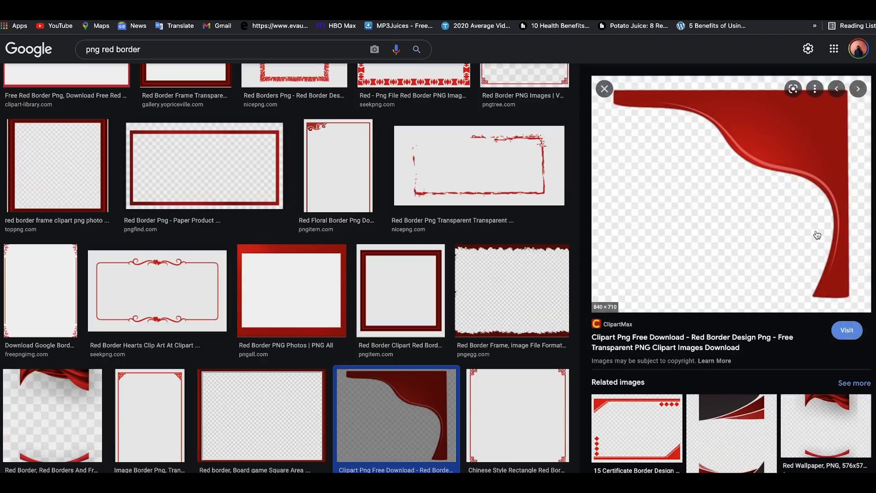
pyautogui.rightClick(810, 141)
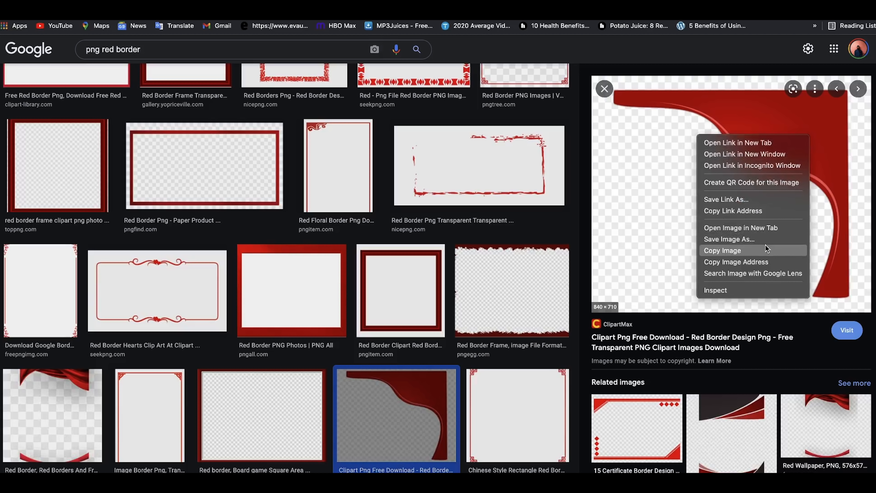
pyautogui.click(755, 239)
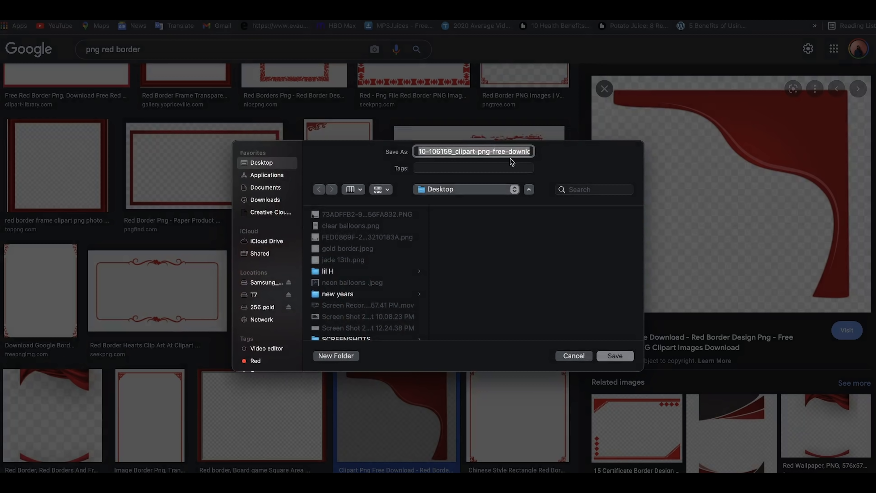
pyautogui.write('red border')
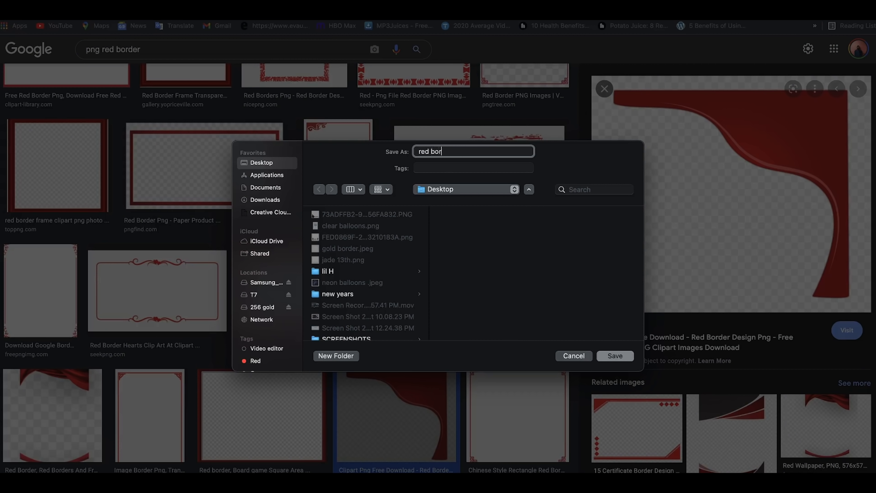
pyautogui.click(604, 358)
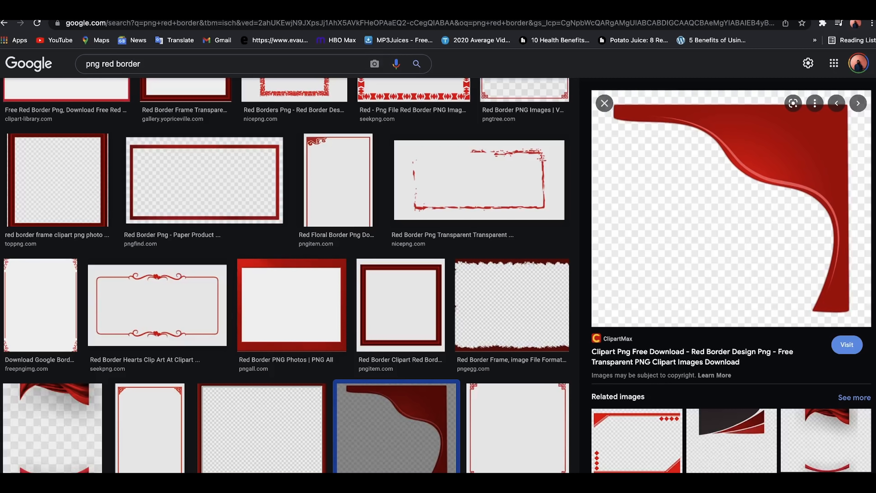
# Switch back to Canva and upload red border.png from the Desktop
pyautogui.click(359, 14)
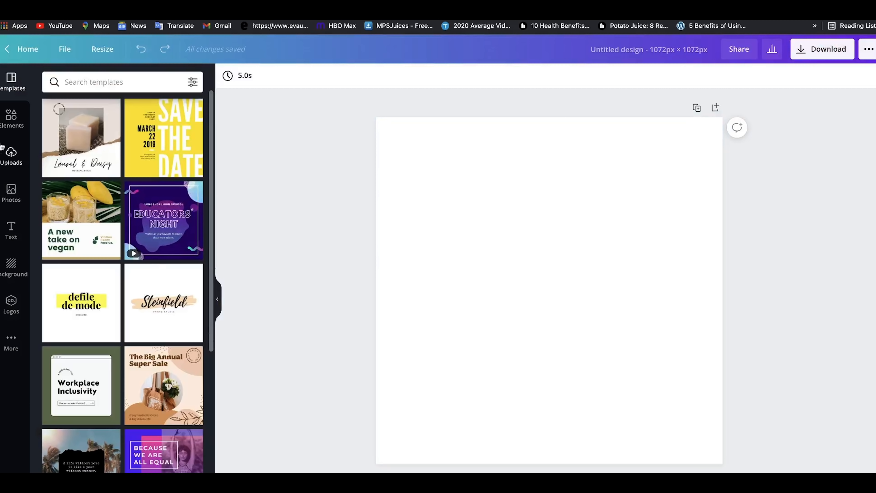
pyautogui.click(12, 155)
pyautogui.click(132, 108)
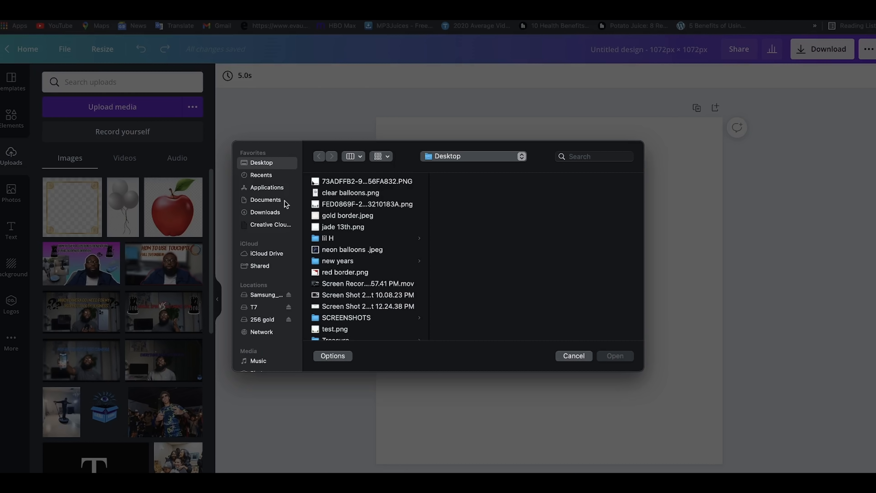
pyautogui.click(284, 176)
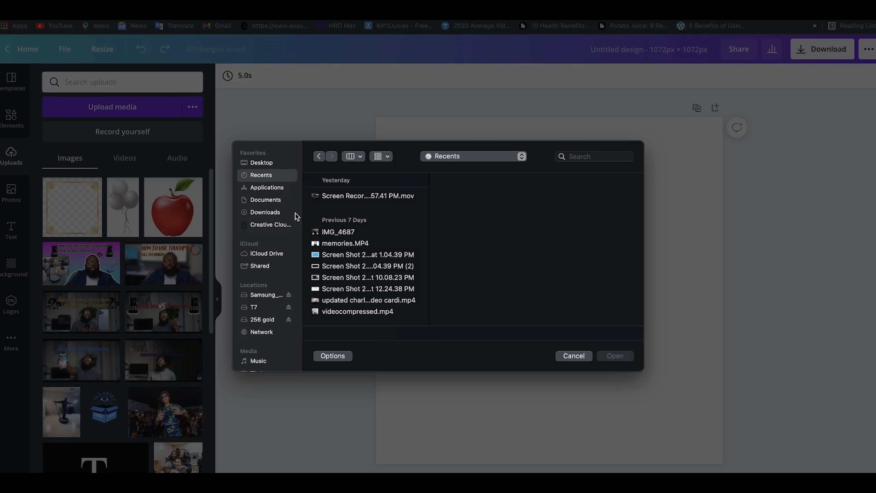
pyautogui.click(269, 213)
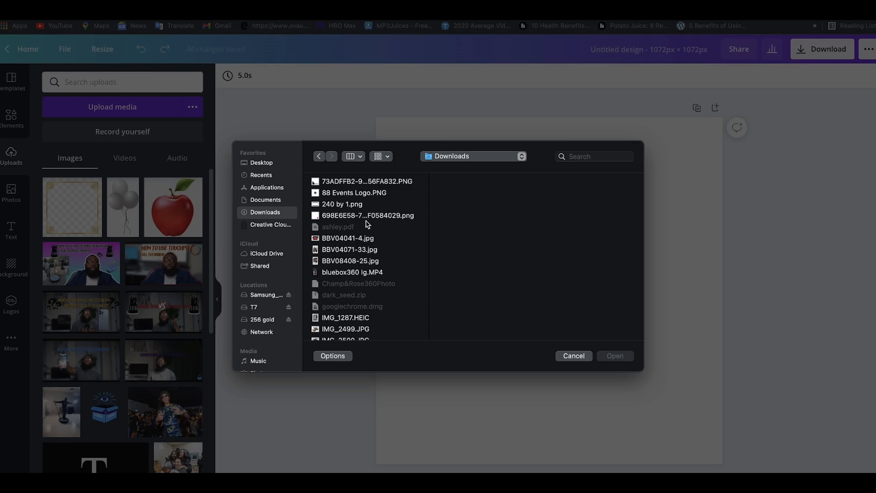
pyautogui.scroll(-5, 360, 225)
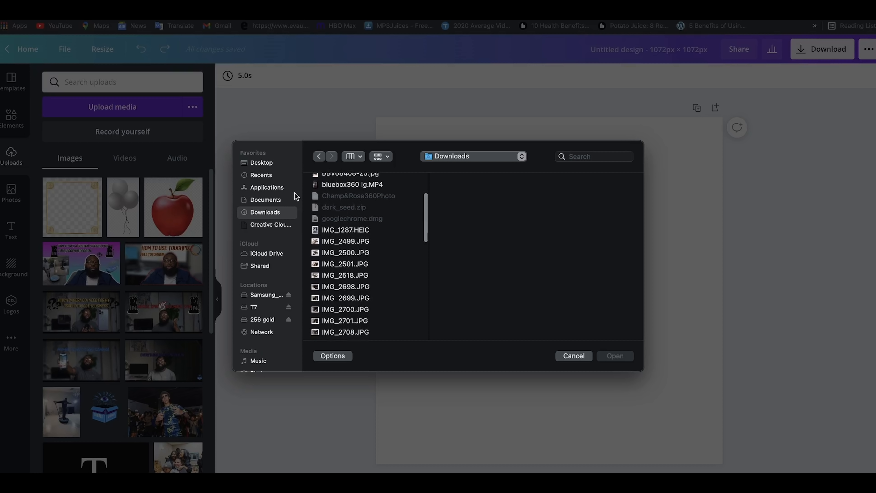
pyautogui.click(274, 163)
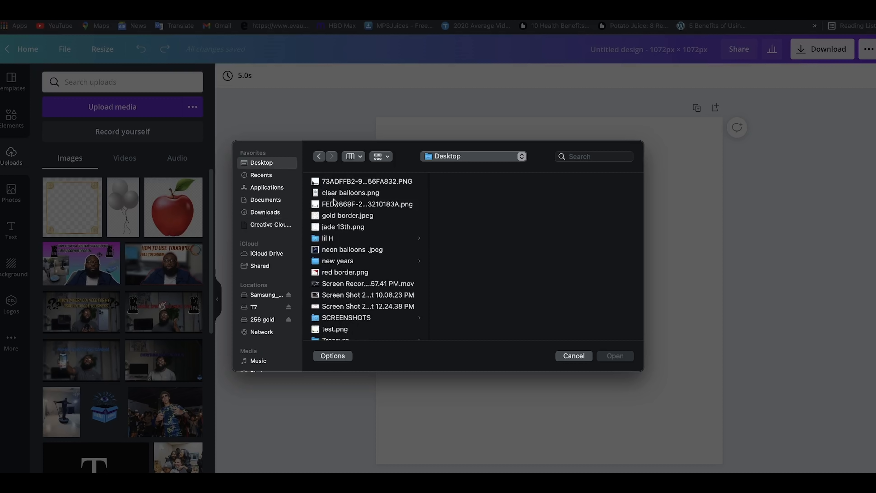
pyautogui.scroll(-2, 344, 238)
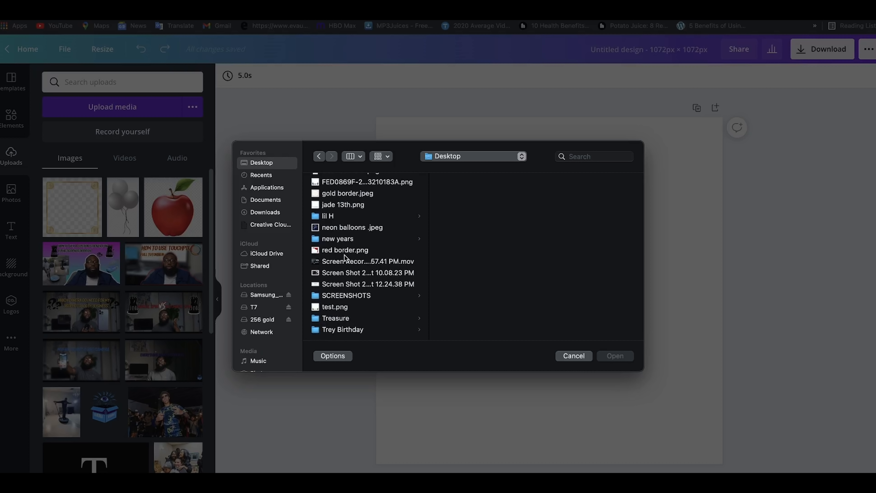
pyautogui.click(347, 252)
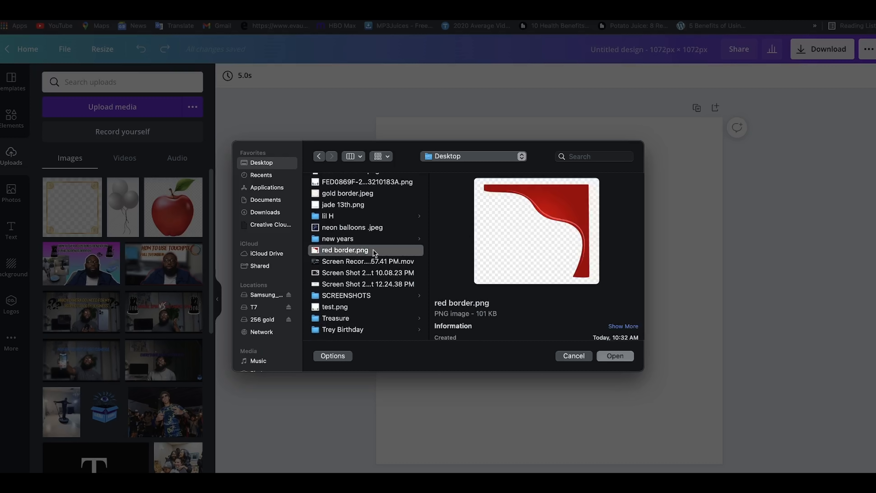
pyautogui.click(613, 355)
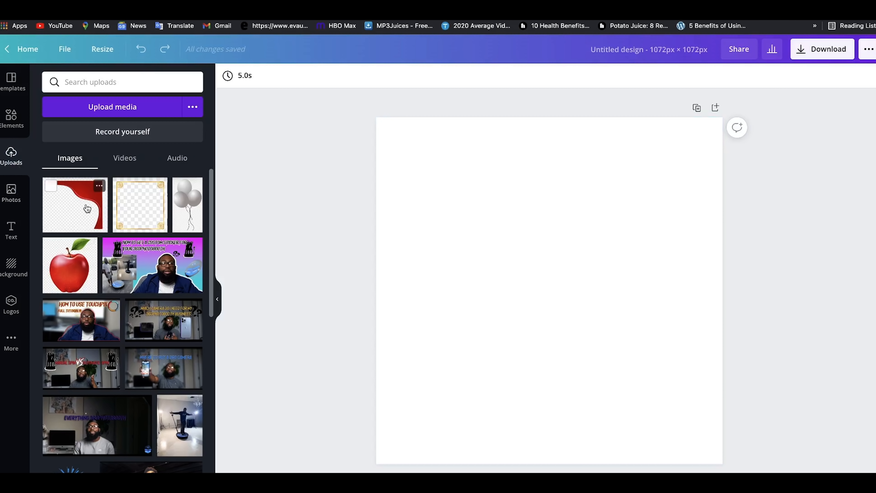
# Add the uploaded red border image to the blank page and enlarge it to most of the page width
pyautogui.click(78, 194)
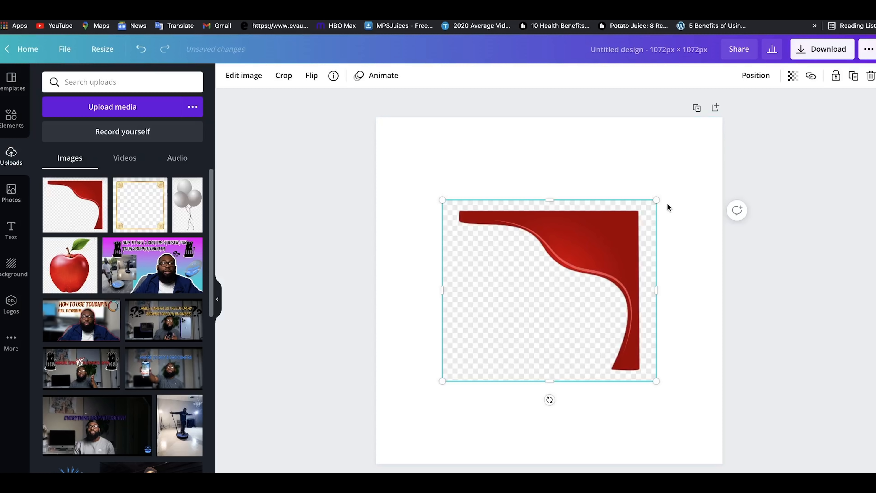
pyautogui.moveTo(655, 203); pyautogui.dragTo(650, 166)
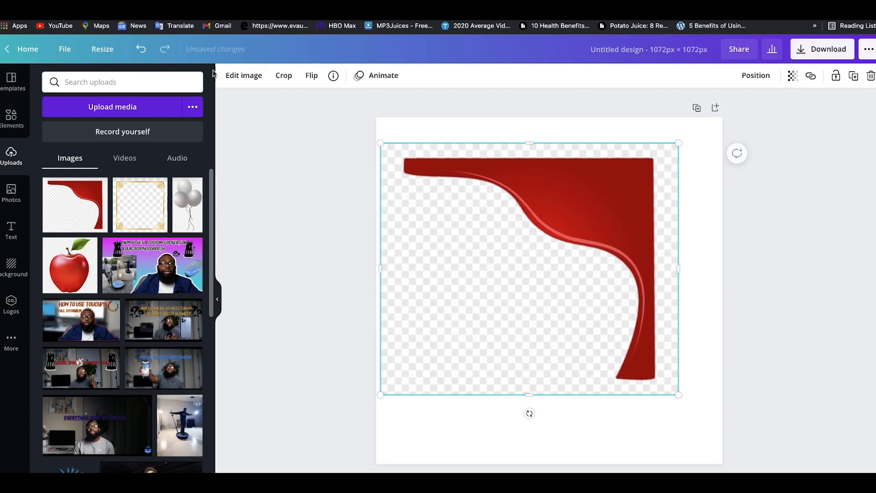
# Remove the checkered background from the red border image with the Background Remover
pyautogui.click(230, 78)
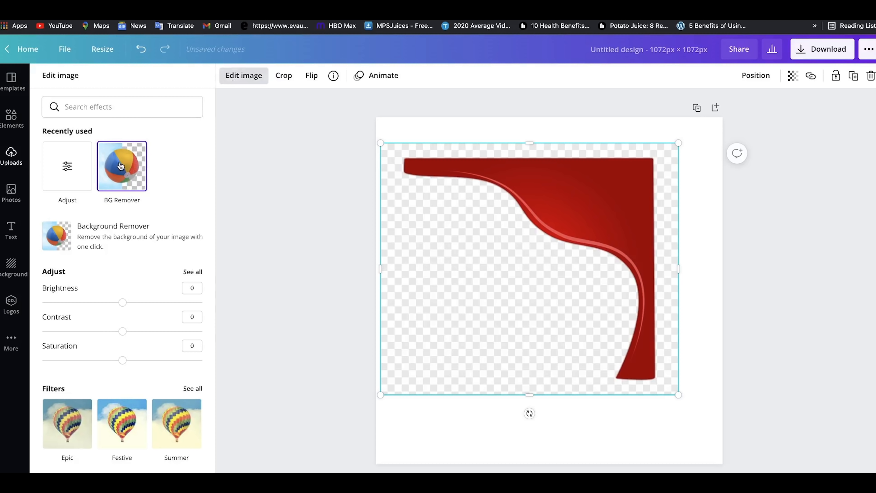
pyautogui.click(129, 163)
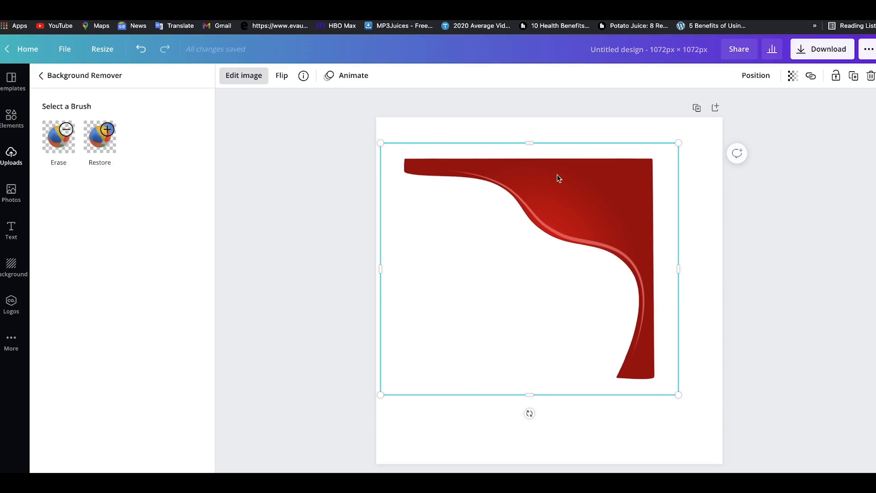
pyautogui.click(527, 430)
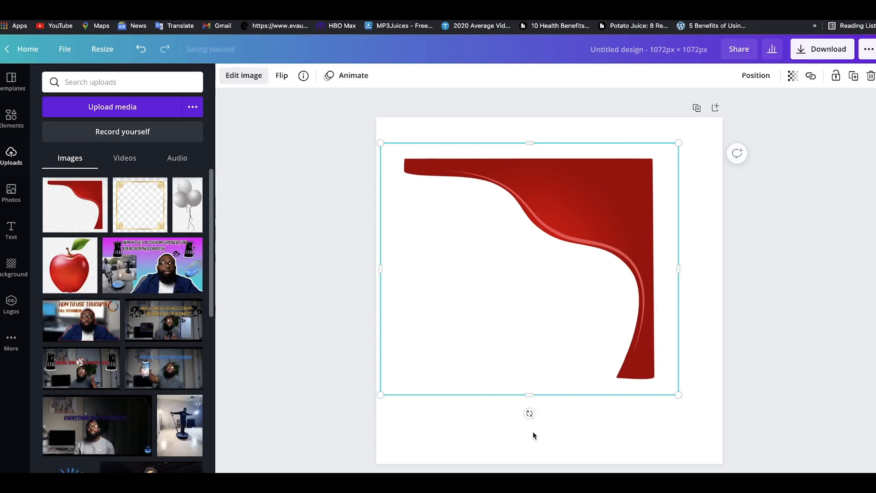
# Position the red border so that it sits flush in the page's upper-right corner
pyautogui.moveTo(616, 178); pyautogui.dragTo(685, 132)
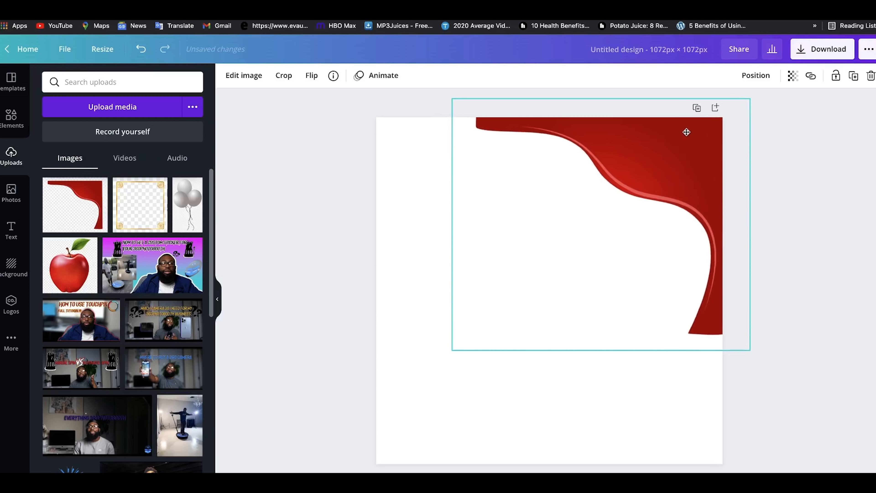
pyautogui.moveTo(452, 350); pyautogui.dragTo(299, 424)
pyautogui.moveTo(601, 213)
pyautogui.mouseDown()
pyautogui.moveTo(613, 243)
pyautogui.moveTo(608, 202)
pyautogui.mouseUp()
pyautogui.moveTo(759, 444); pyautogui.dragTo(667, 285)
pyautogui.moveTo(575, 178); pyautogui.dragTo(688, 176)
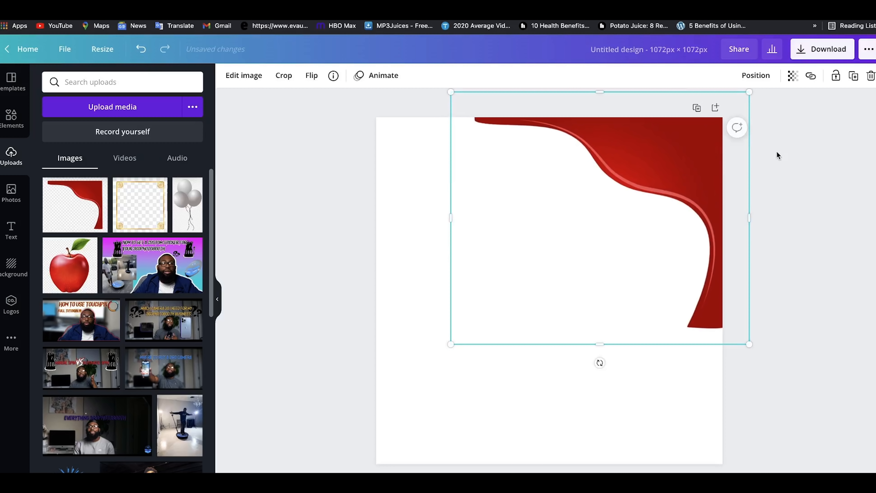
# Duplicate the red border image on the same page and move the copy toward the page's lower-left corner
pyautogui.click(697, 108)
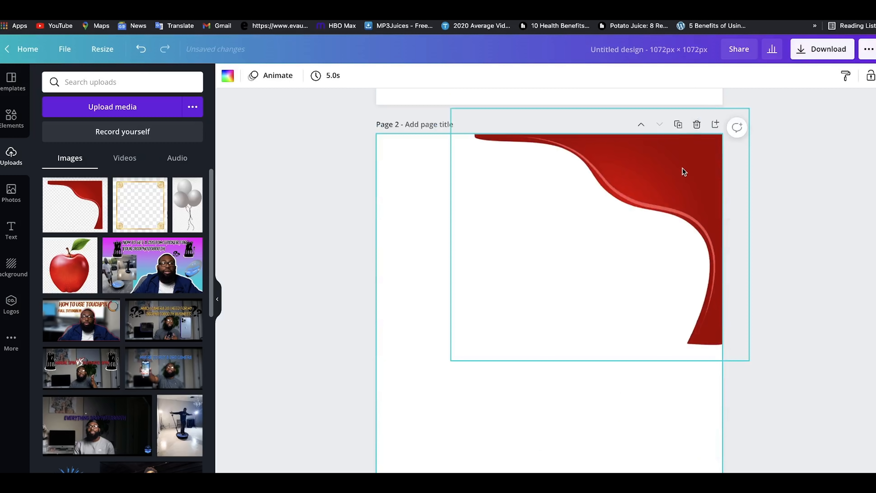
pyautogui.click(696, 124)
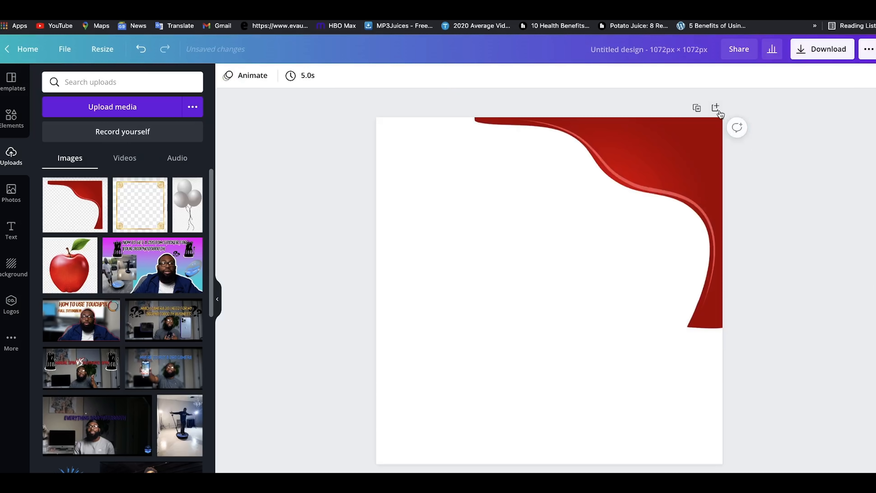
pyautogui.click(720, 162)
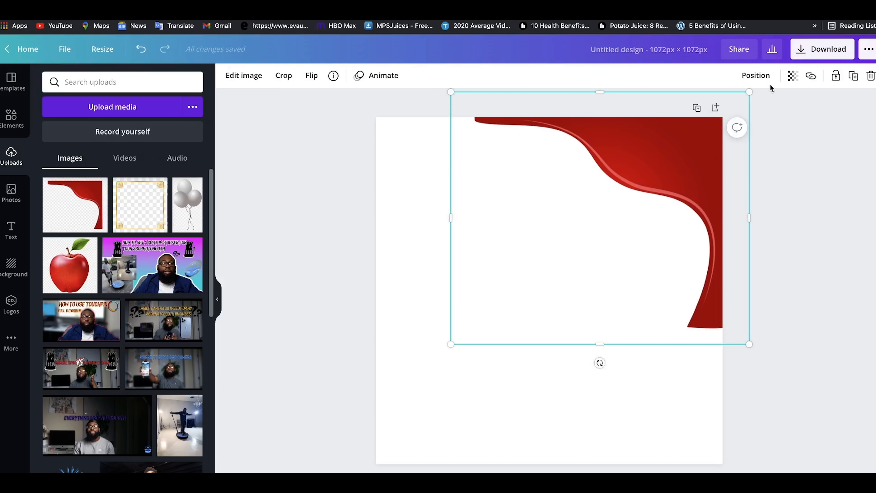
pyautogui.click(853, 85)
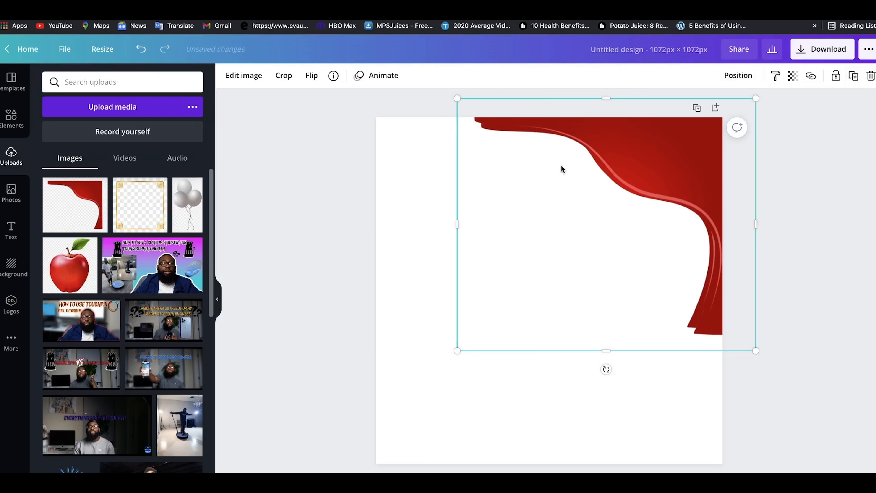
pyautogui.moveTo(566, 166); pyautogui.dragTo(448, 297)
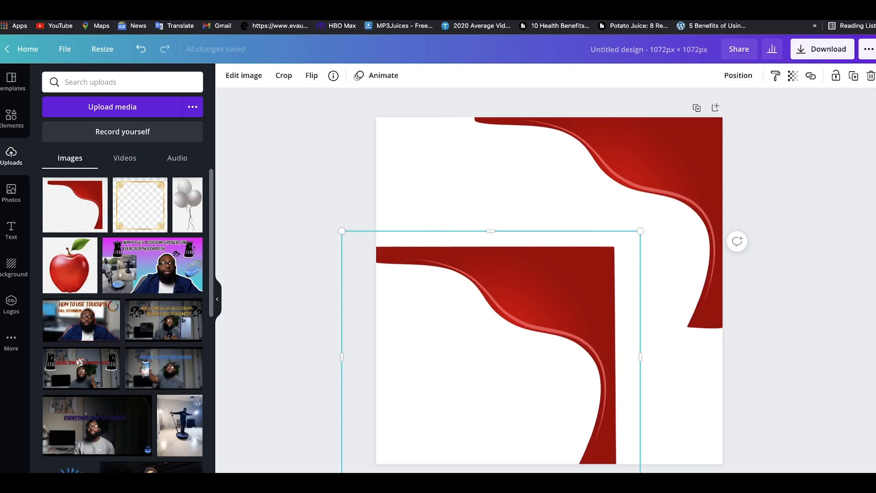
# Rotate the copied red border 180 degrees and fit it flush into the page's lower-left corner
pyautogui.moveTo(328, 358); pyautogui.dragTo(379, 212)
pyautogui.moveTo(347, 375); pyautogui.dragTo(493, 201)
pyautogui.moveTo(440, 411)
pyautogui.mouseDown()
pyautogui.moveTo(450, 411)
pyautogui.moveTo(441, 415)
pyautogui.mouseUp()
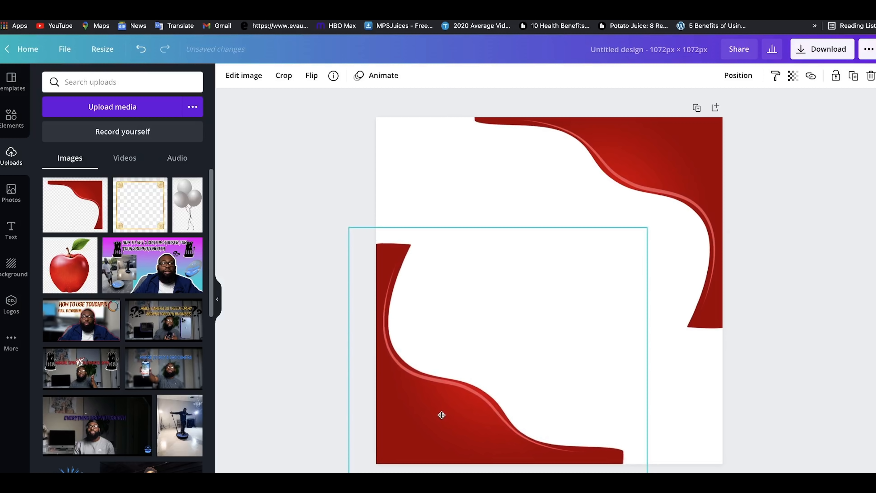
pyautogui.click(382, 191)
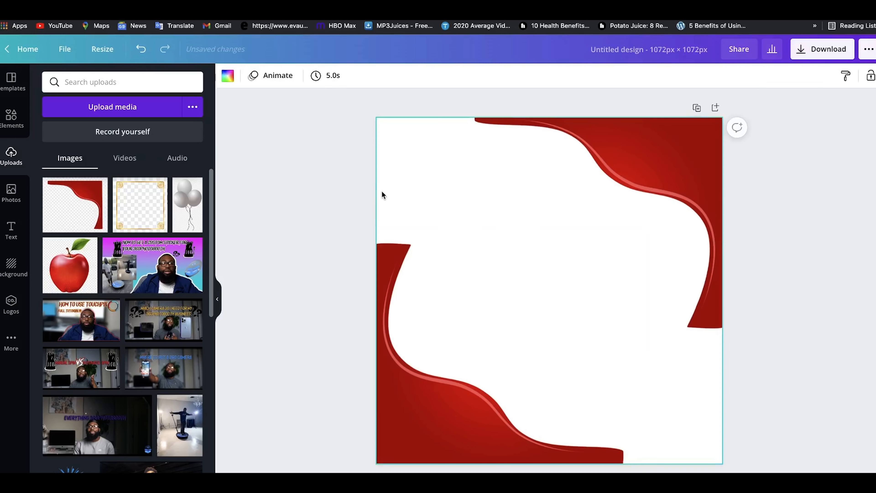
pyautogui.click(395, 313)
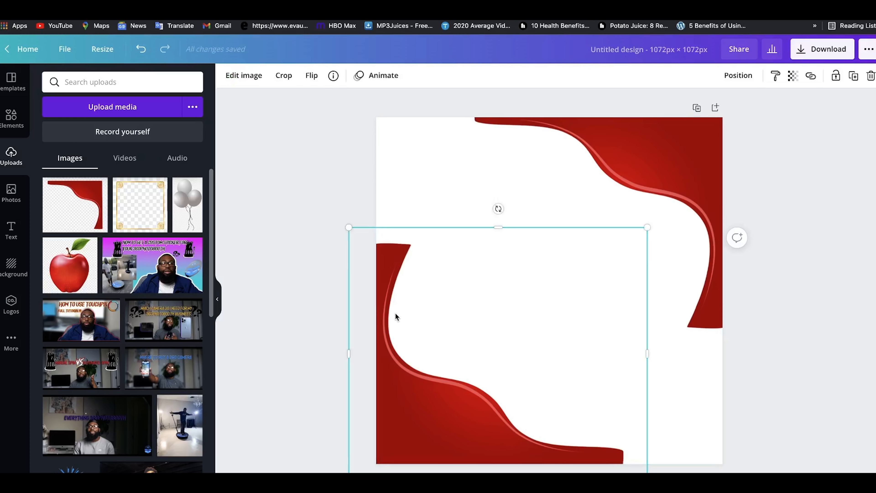
pyautogui.click(758, 345)
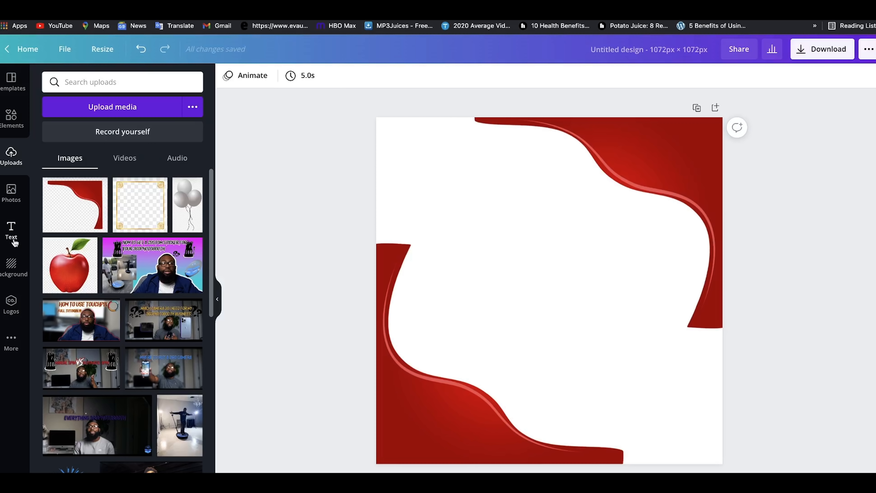
# Add the uploaded silver balloons image to the design and place it in the page's upper-left corner
pyautogui.moveTo(188, 205)
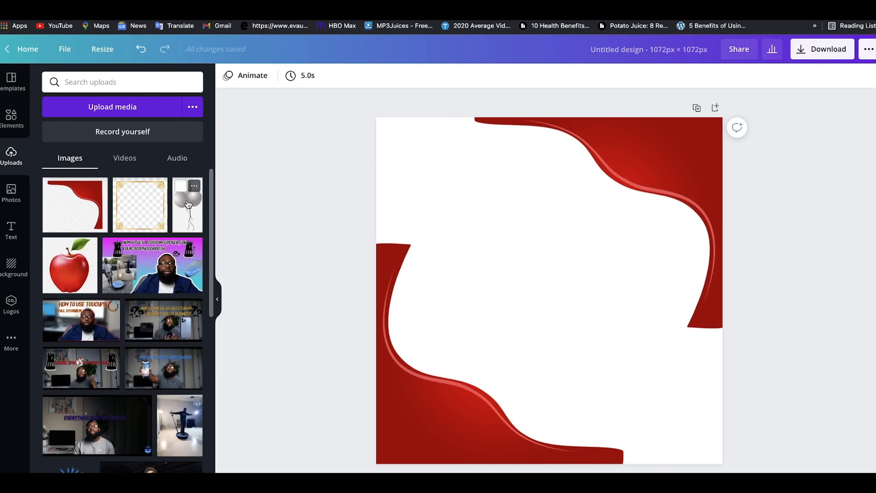
pyautogui.click(195, 210)
pyautogui.moveTo(561, 247); pyautogui.dragTo(445, 176)
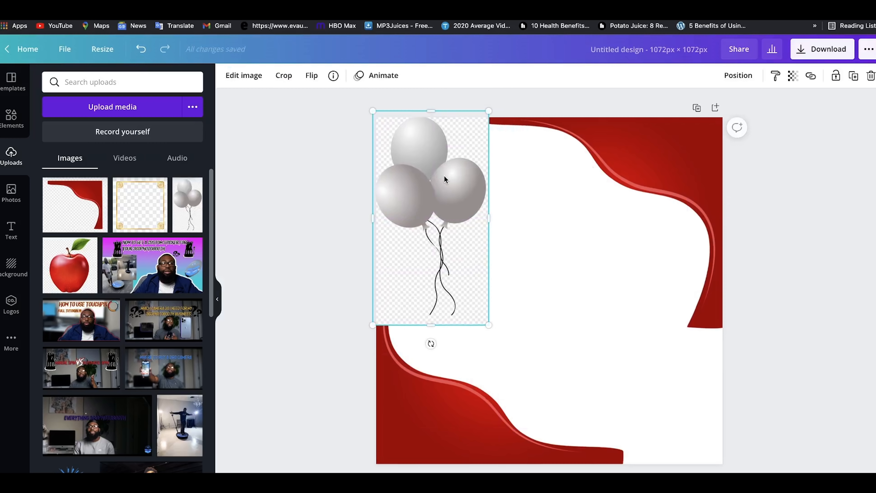
# Remove the background from the silver balloons image in the page's upper-left corner
pyautogui.click(242, 75)
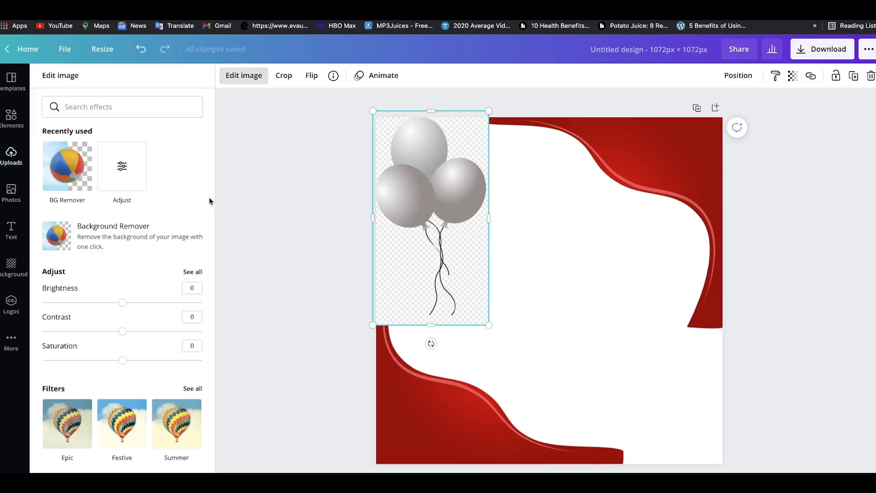
pyautogui.click(71, 190)
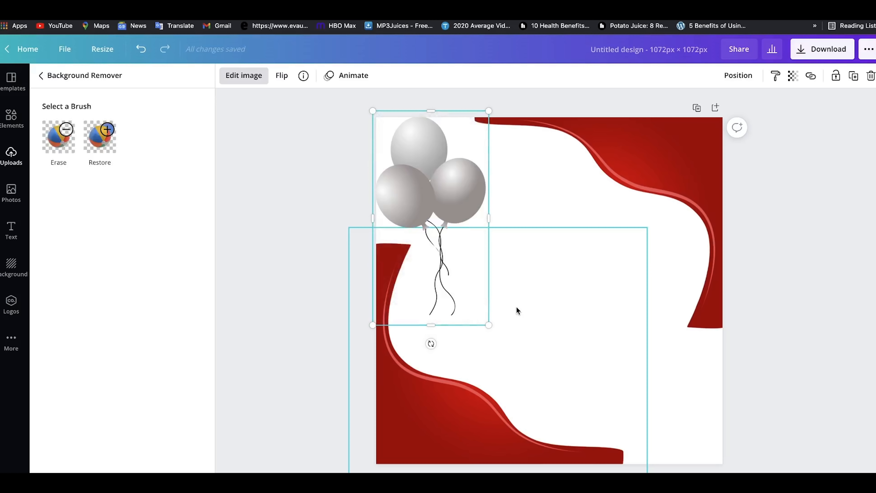
pyautogui.click(552, 353)
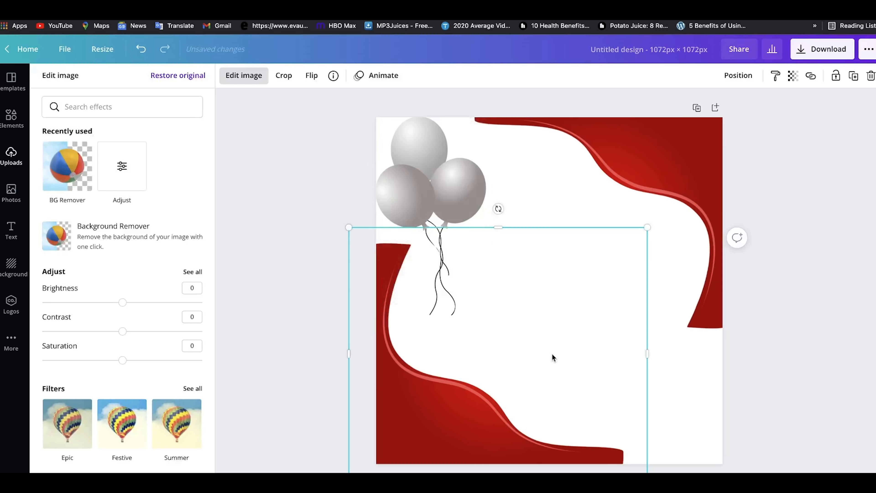
# Shrink the silver balloons image so that it fits above the lower-left red border in the page's upper-left corner
pyautogui.click(420, 185)
pyautogui.moveTo(489, 324); pyautogui.dragTo(410, 254)
pyautogui.click(761, 372)
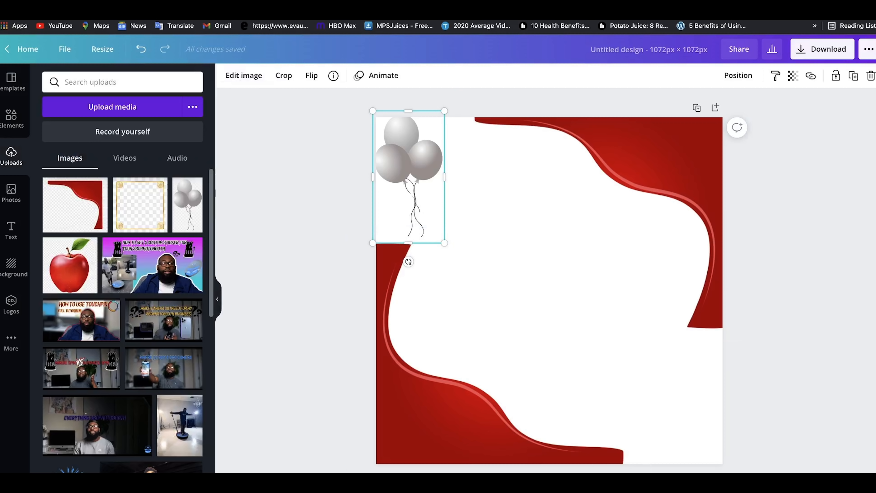
# Duplicate the silver balloons and place the copy in the page's lower-right corner below the red border
pyautogui.click(853, 77)
pyautogui.moveTo(443, 184); pyautogui.dragTo(695, 387)
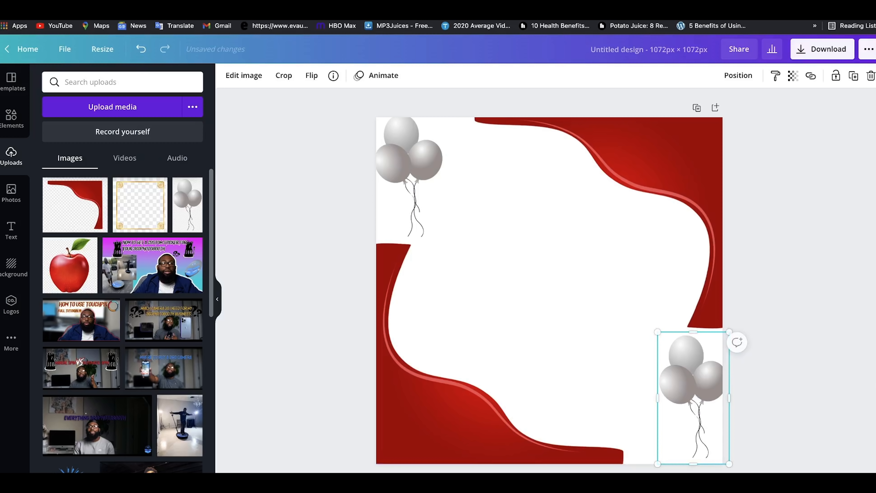
pyautogui.click(802, 386)
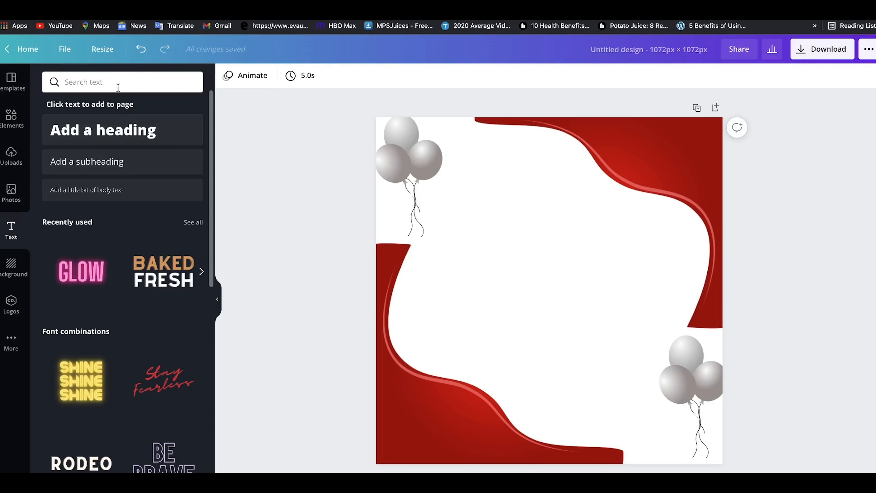
# Search the text library for "bold", add a Formula Bold text to the page and enlarge it to font size 137
pyautogui.scroll(-15, 129, 345)
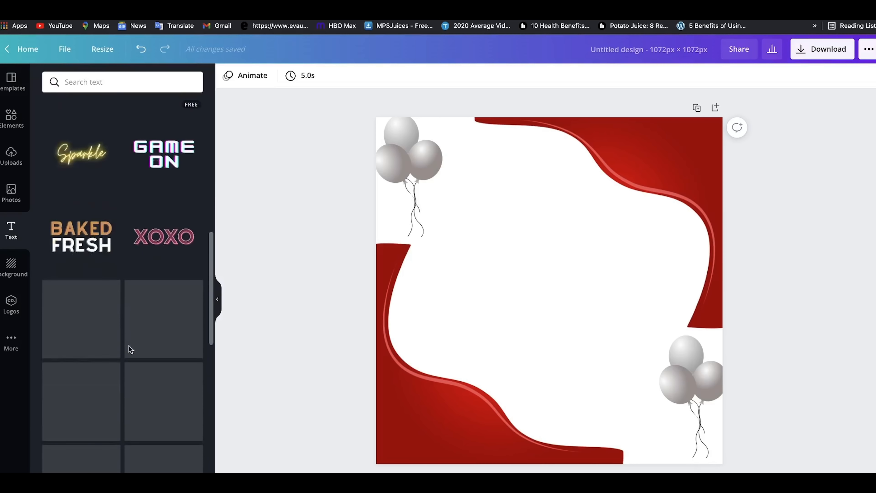
pyautogui.scroll(-10, 130, 349)
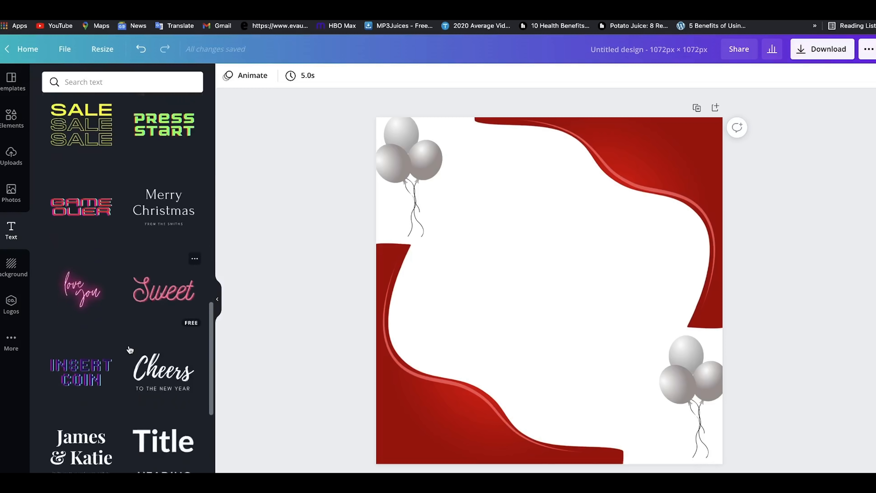
pyautogui.scroll(-5, 129, 350)
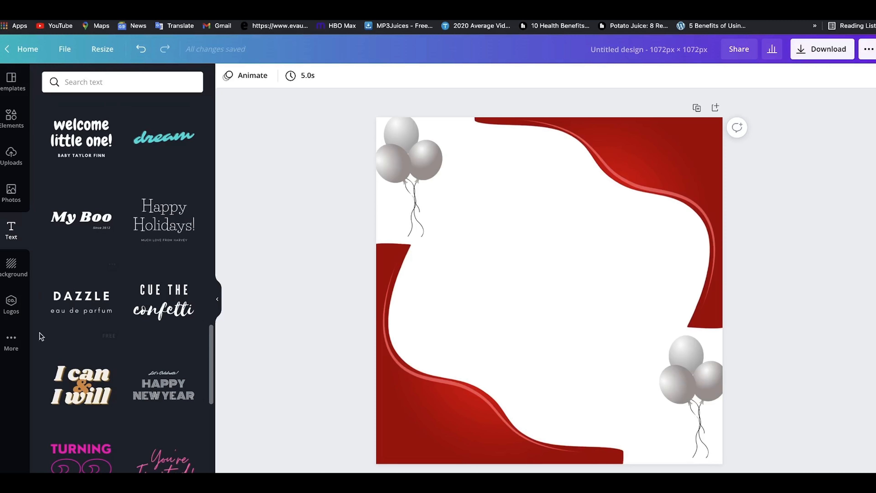
pyautogui.scroll(-5, 96, 333)
pyautogui.scroll(-1, 96, 332)
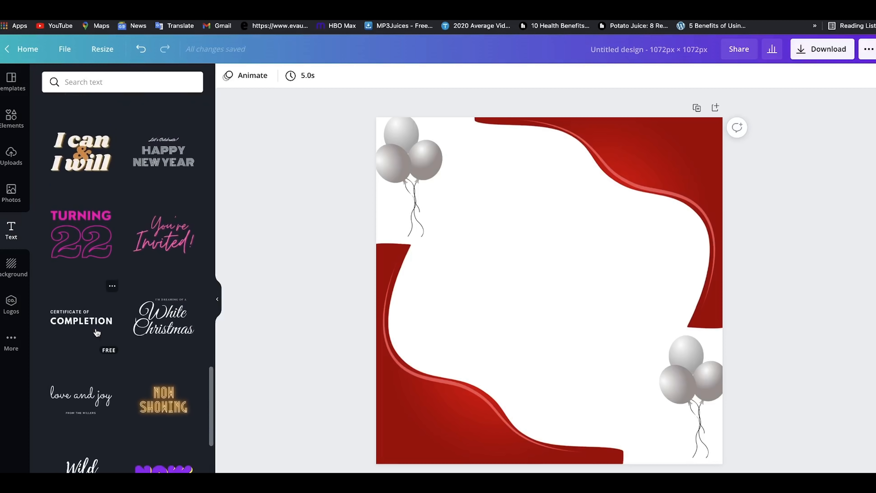
pyautogui.scroll(-8, 97, 362)
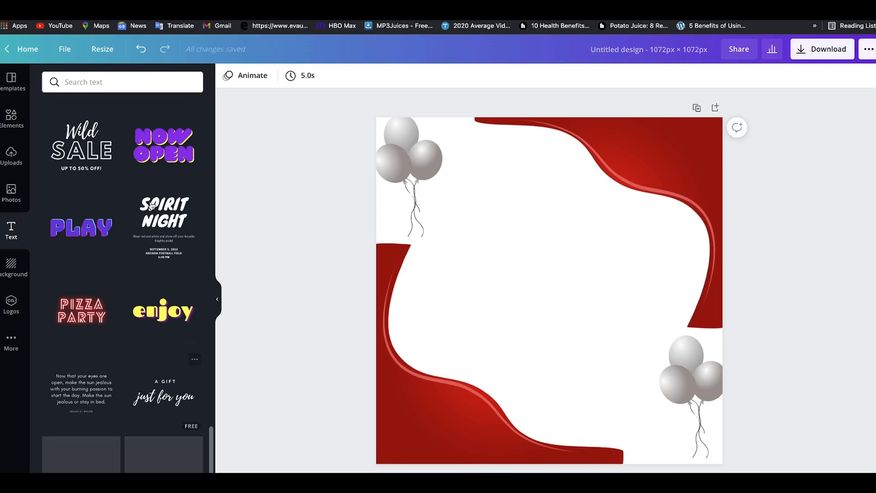
pyautogui.click(126, 82)
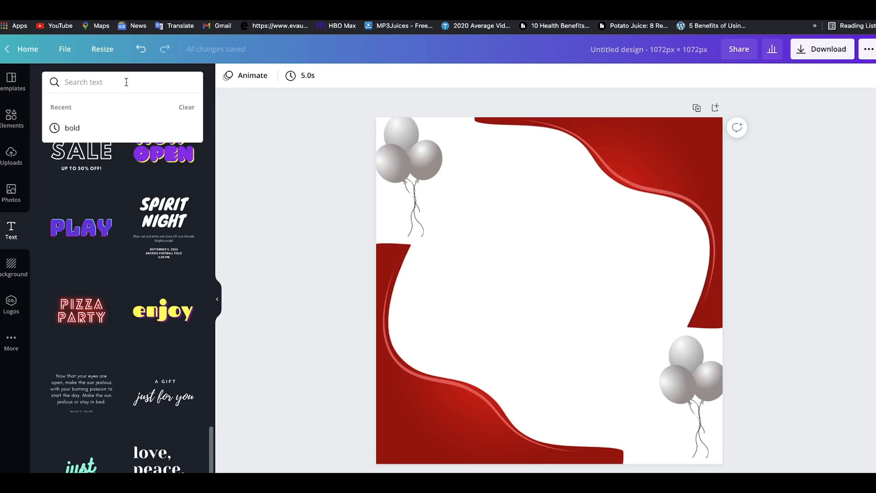
pyautogui.click(111, 126)
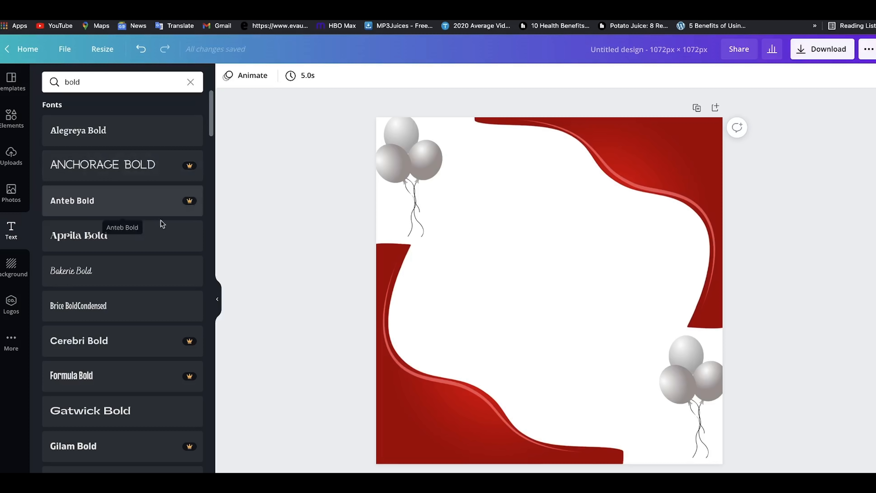
pyautogui.click(149, 373)
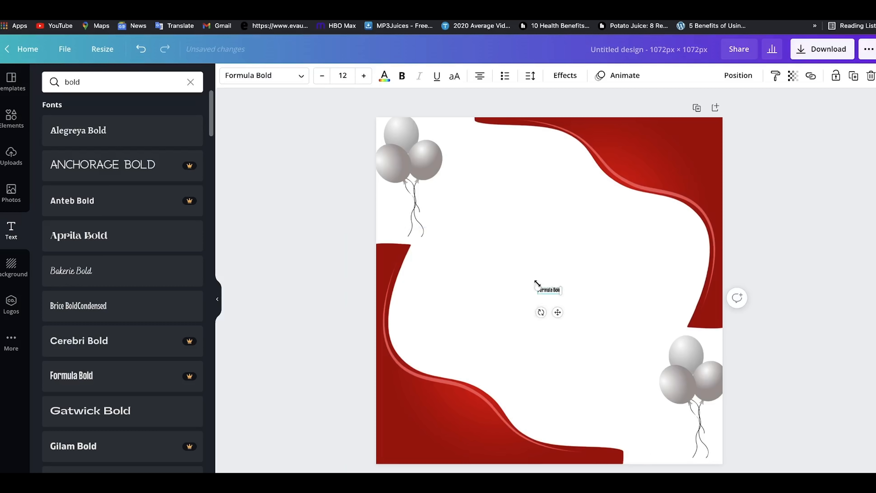
pyautogui.moveTo(538, 282); pyautogui.dragTo(310, 173)
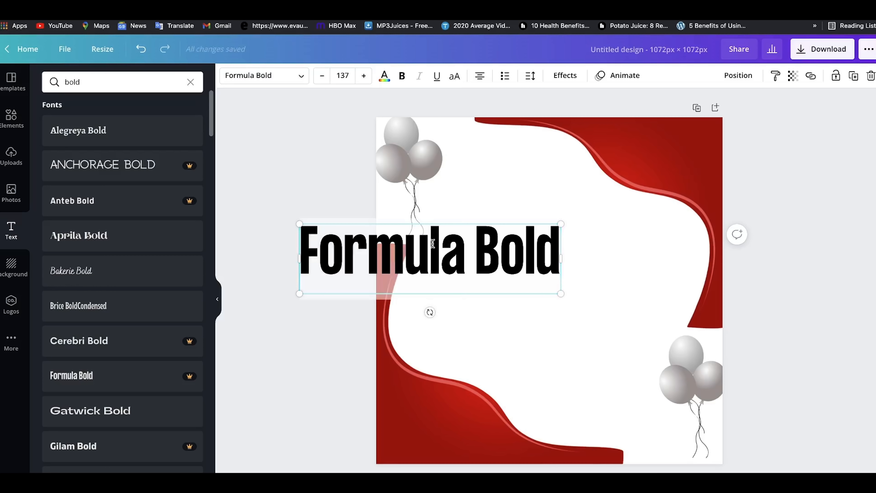
# Replace the Formula Bold placeholder wording with "canva test"
pyautogui.write('canc')
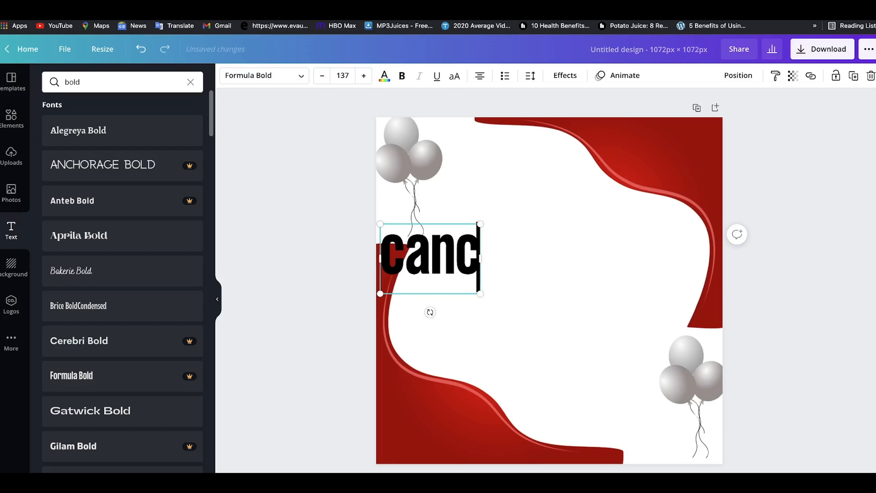
pyautogui.press('BackSpace')
pyautogui.press('BackSpace')
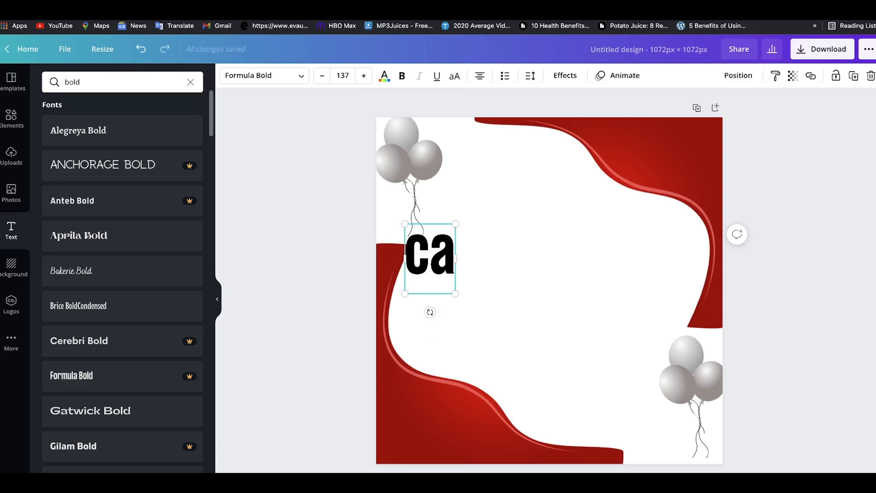
pyautogui.write('nva t')
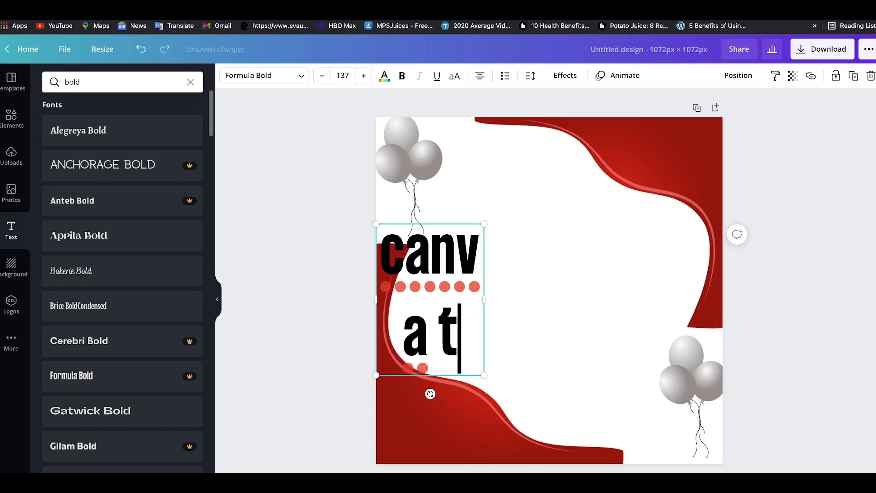
pyautogui.write('es')
pyautogui.press('BackSpace')
pyautogui.press('BackSpace')
pyautogui.press('BackSpace')
pyautogui.press('BackSpace')
pyautogui.press('BackSpace')
pyautogui.press('BackSpace')
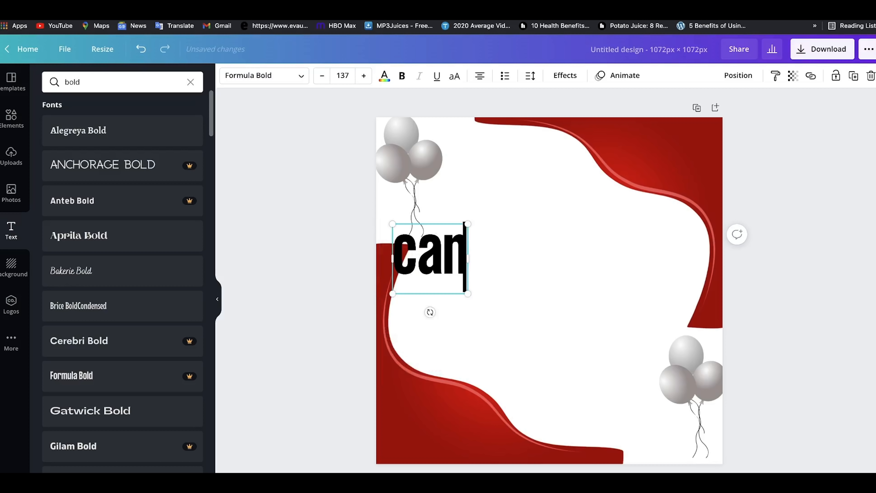
pyautogui.write('va')
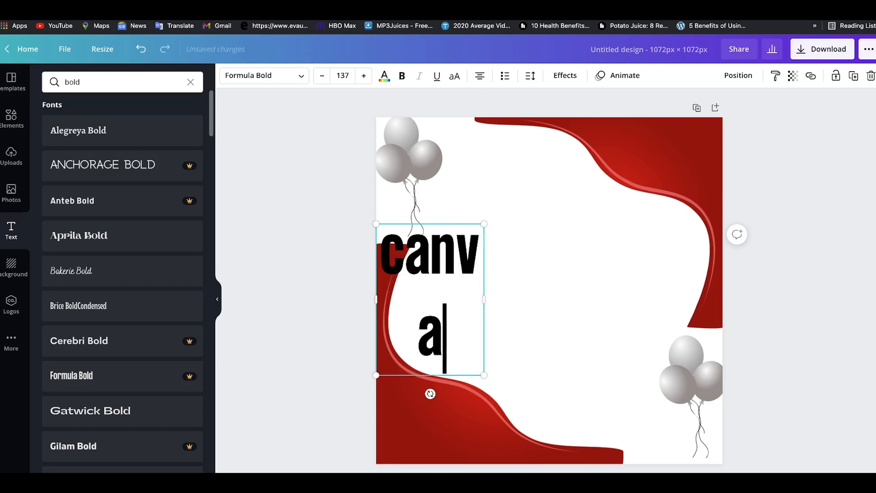
pyautogui.write(' te')
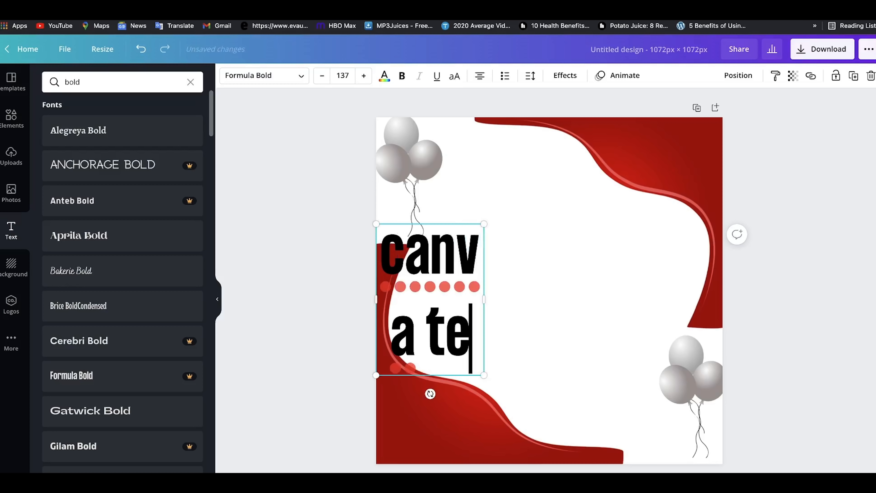
pyautogui.write('st')
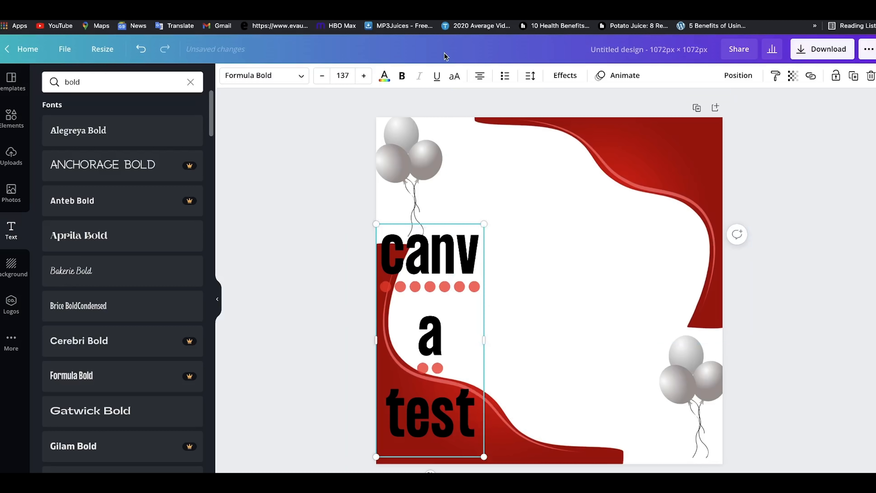
# Reduce the "canva test" text to font size 110
pyautogui.click(322, 76)
pyautogui.click(322, 75)
pyautogui.click(321, 75)
pyautogui.click(322, 76)
pyautogui.click(321, 75)
pyautogui.click(322, 76)
pyautogui.click(322, 75)
pyautogui.click(322, 76)
pyautogui.click(322, 75)
pyautogui.click(322, 76)
pyautogui.click(322, 76)
pyautogui.click(322, 76)
pyautogui.click(323, 79)
pyautogui.click(323, 78)
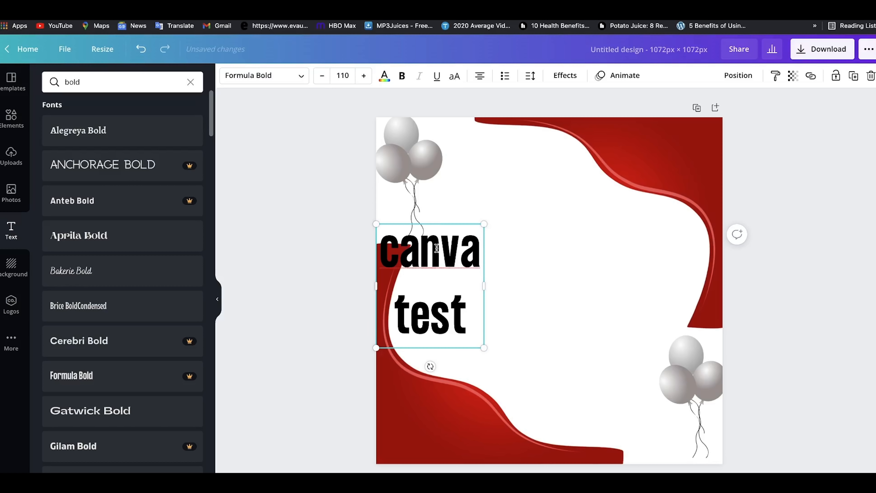
# Move the "canva test" text to the middle of the page and widen its box to about 399 px
pyautogui.click(569, 285)
pyautogui.moveTo(475, 261); pyautogui.dragTo(622, 269)
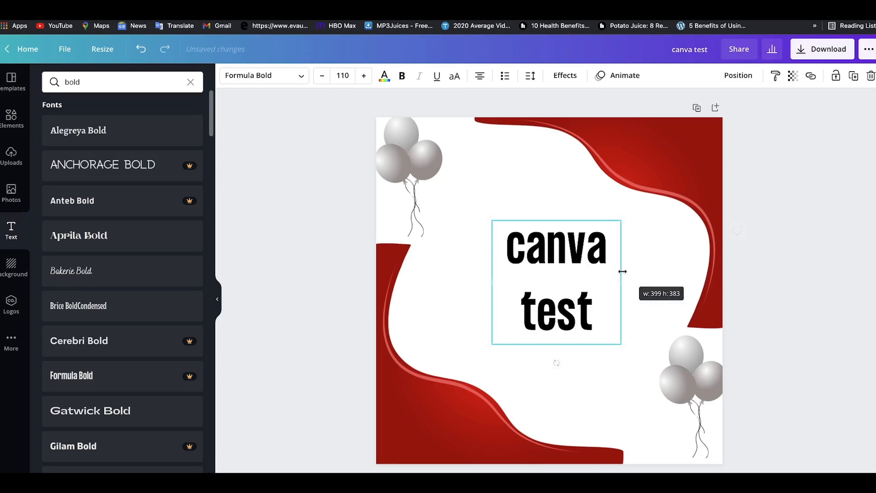
pyautogui.moveTo(569, 249); pyautogui.dragTo(556, 248)
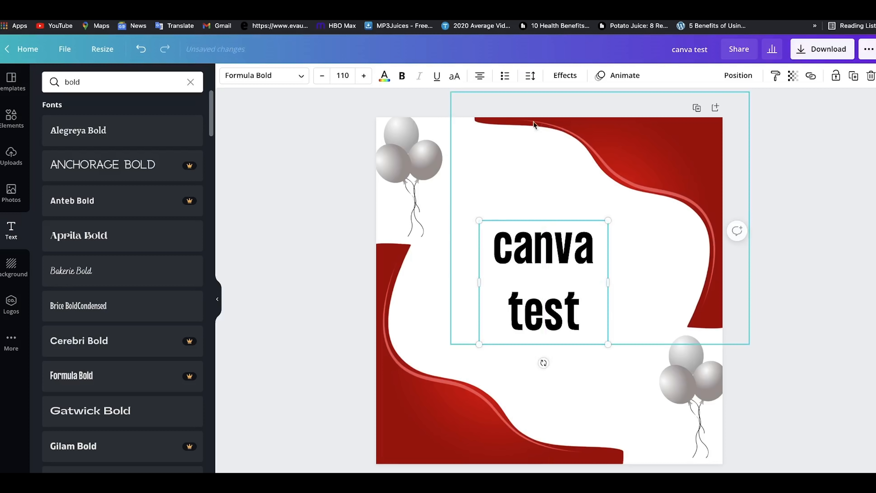
# Try the Shadow effect on the "canva test" text with a blur of 16
pyautogui.click(573, 77)
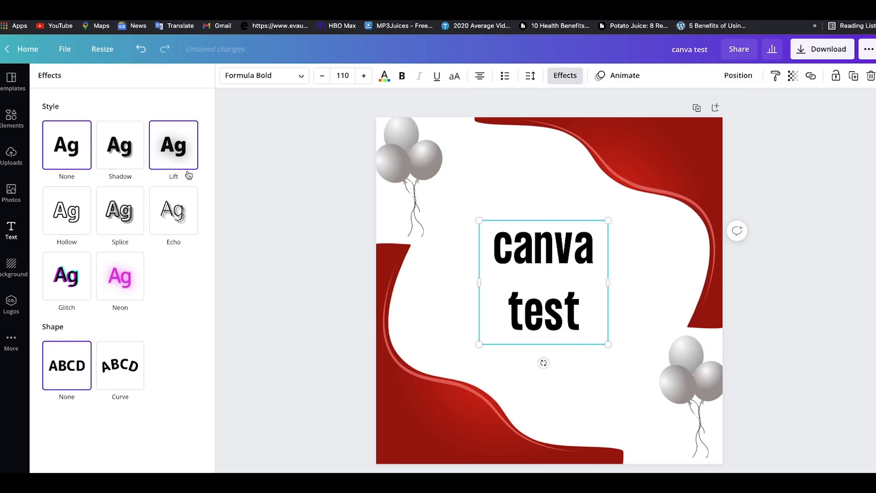
pyautogui.click(126, 142)
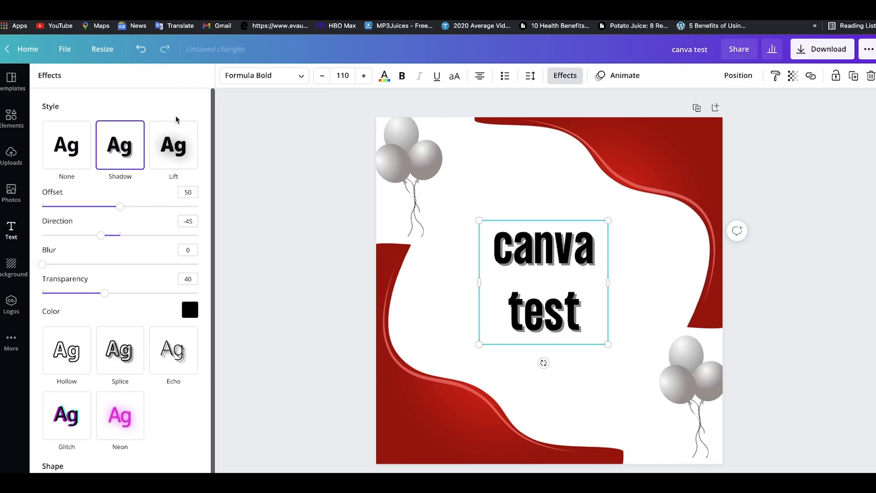
pyautogui.moveTo(49, 265); pyautogui.dragTo(67, 264)
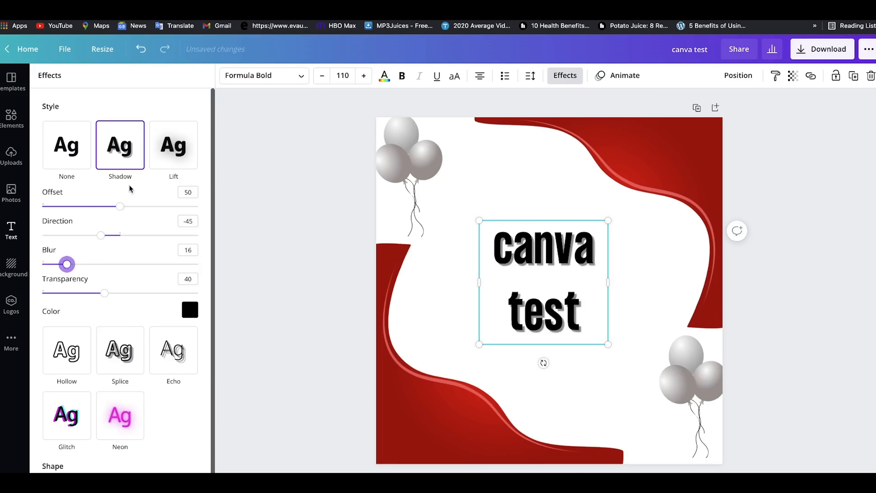
# Try the Lift, Hollow, Splice, Echo and Glitch styles in turn on the "canva test" text
pyautogui.click(174, 150)
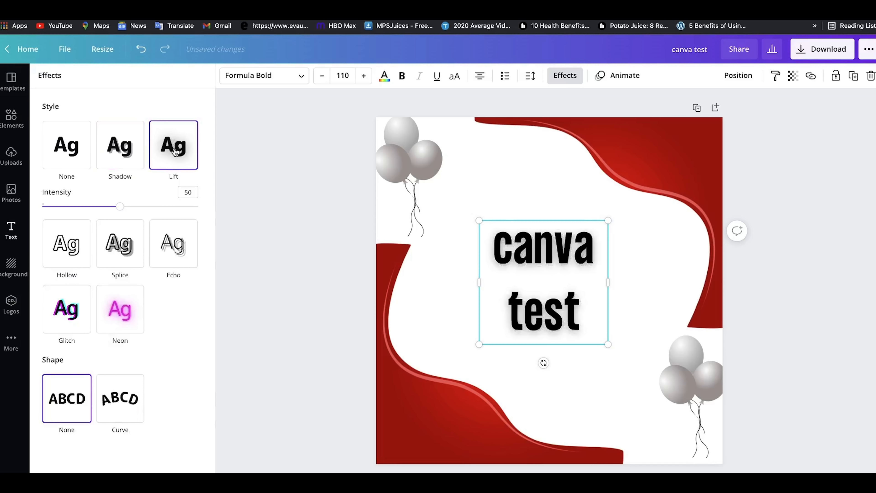
pyautogui.click(63, 242)
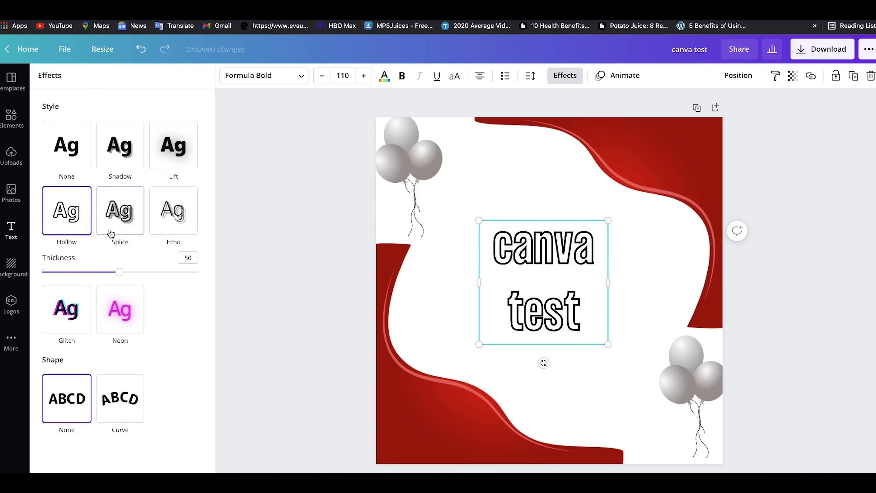
pyautogui.click(117, 225)
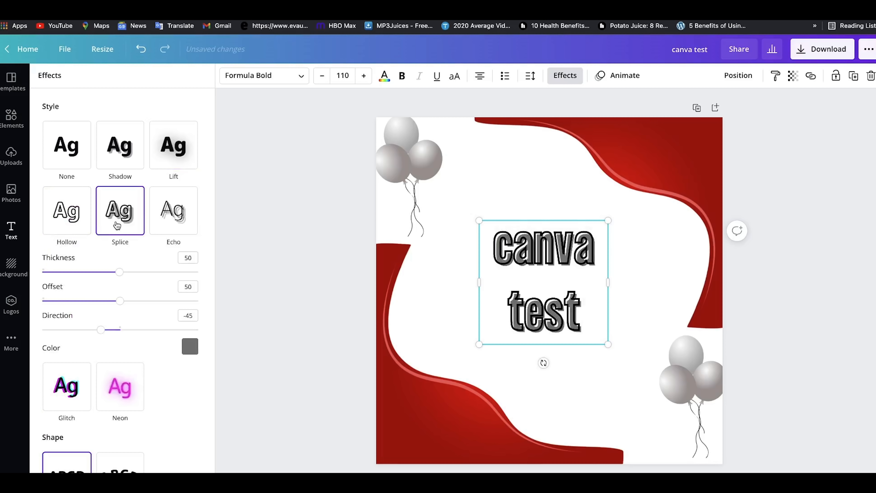
pyautogui.moveTo(119, 272)
pyautogui.mouseDown()
pyautogui.moveTo(92, 275)
pyautogui.moveTo(131, 274)
pyautogui.moveTo(120, 278)
pyautogui.mouseUp()
pyautogui.click(176, 223)
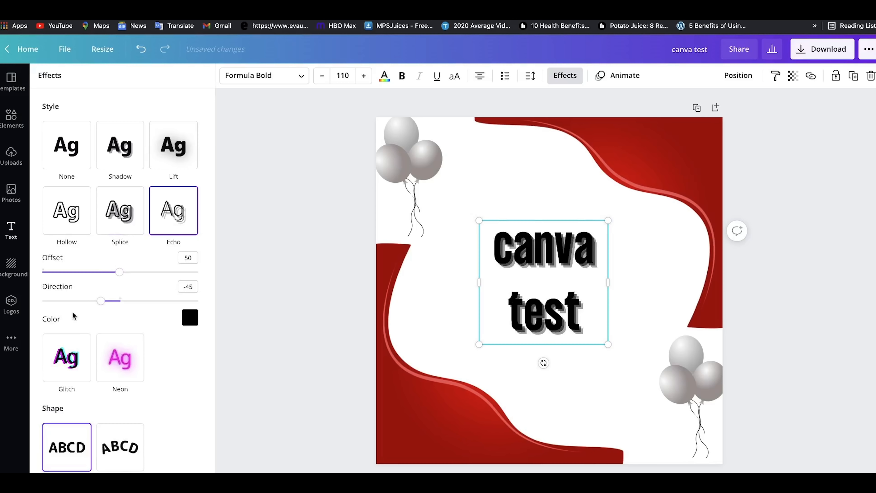
pyautogui.click(69, 355)
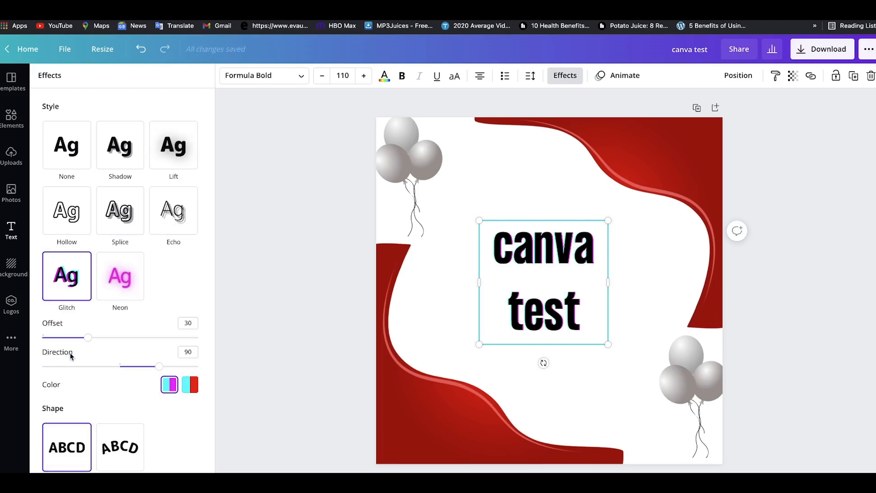
# Apply the Neon effect to the "canva test" text and color it with a red from the border image's photo colors
pyautogui.click(132, 275)
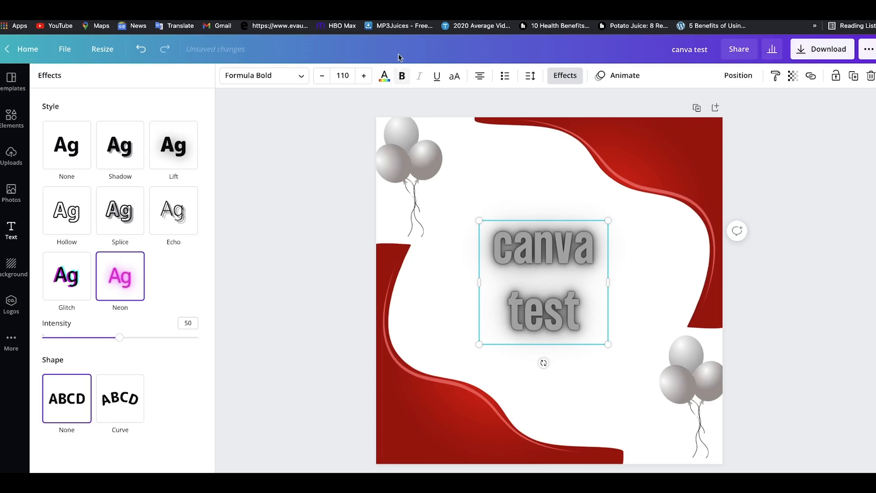
pyautogui.click(384, 76)
pyautogui.click(192, 229)
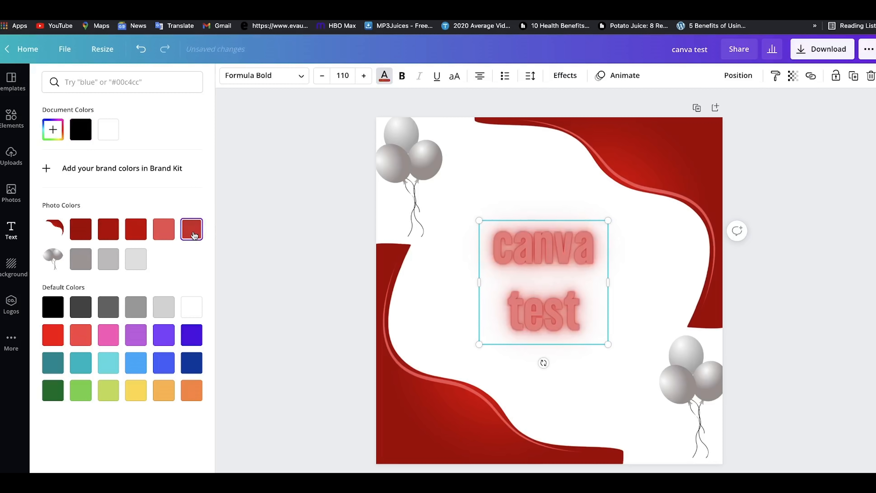
# Recolor the "canva test" text with the darkest gray from the balloon image's photo colors
pyautogui.click(83, 230)
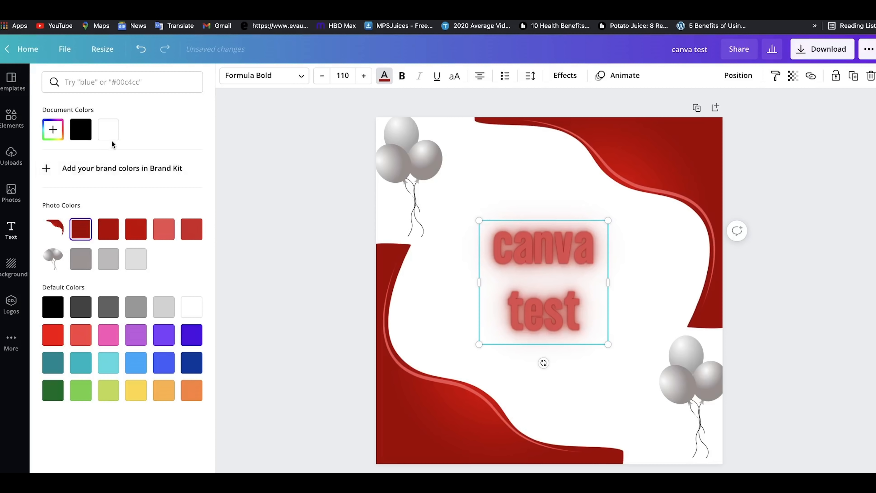
pyautogui.click(82, 267)
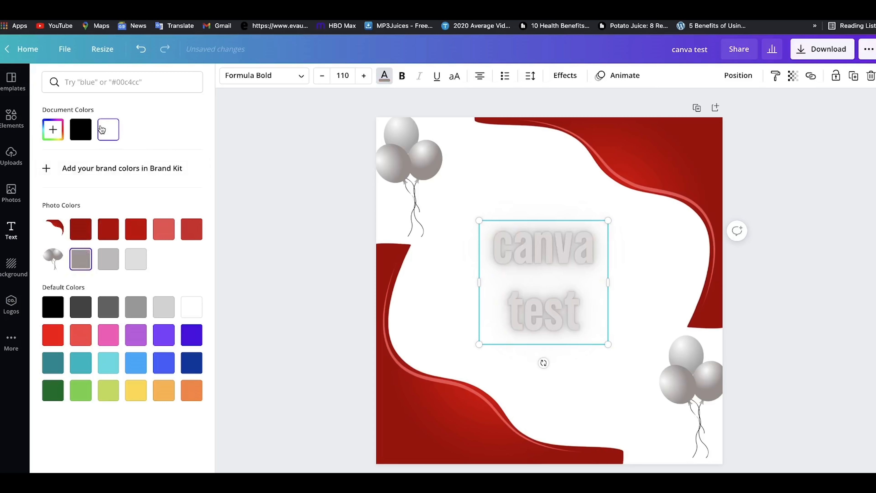
# Try the Curve shape on the "canva test" text, set the shape back to None and move the text slightly down
pyautogui.click(573, 73)
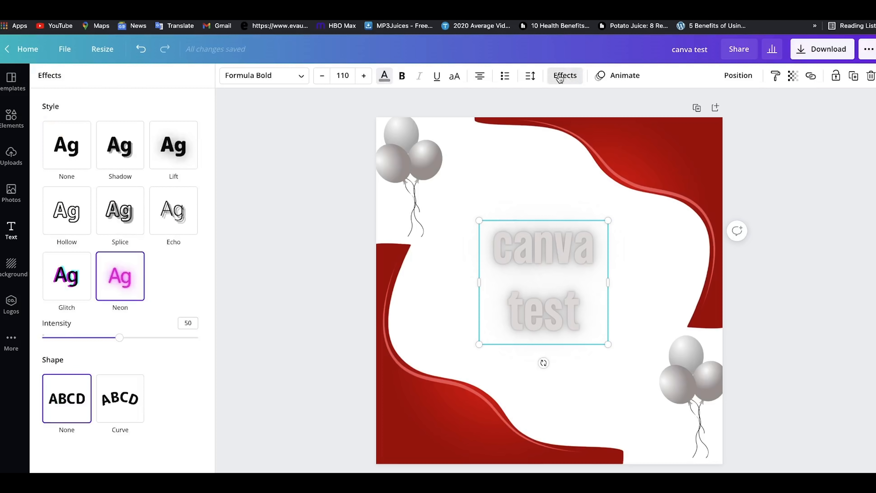
pyautogui.click(116, 405)
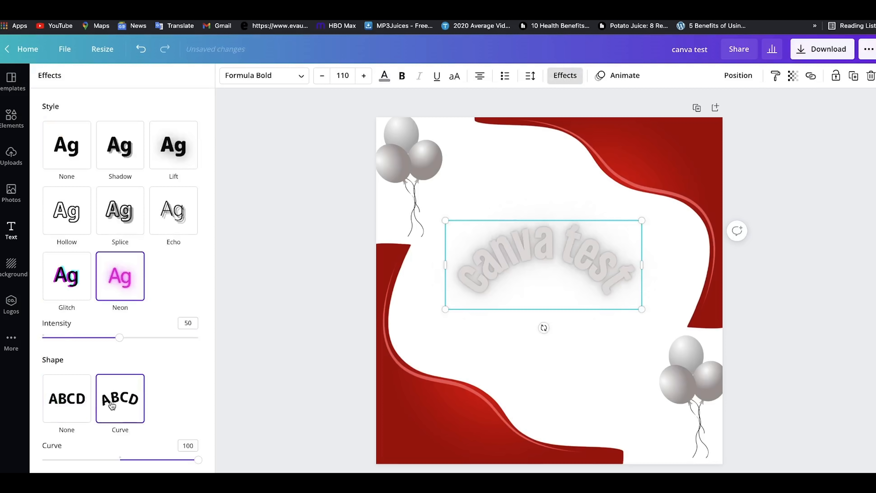
pyautogui.click(75, 401)
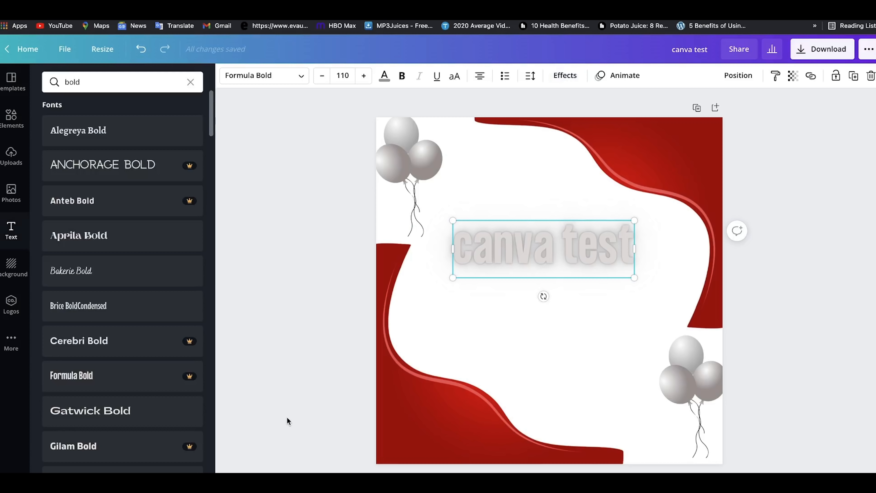
pyautogui.moveTo(518, 242); pyautogui.dragTo(526, 260)
pyautogui.click(570, 206)
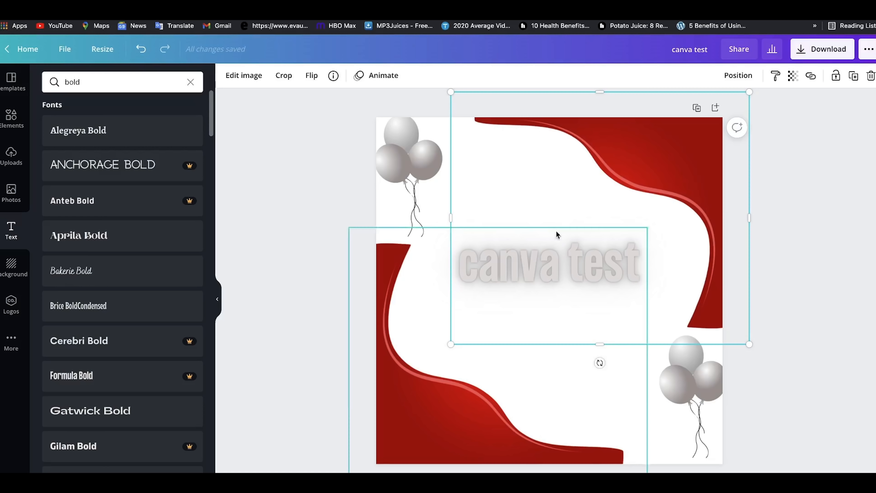
# Add the apple image from the uploads to the middle of the page and remove its background
pyautogui.click(190, 82)
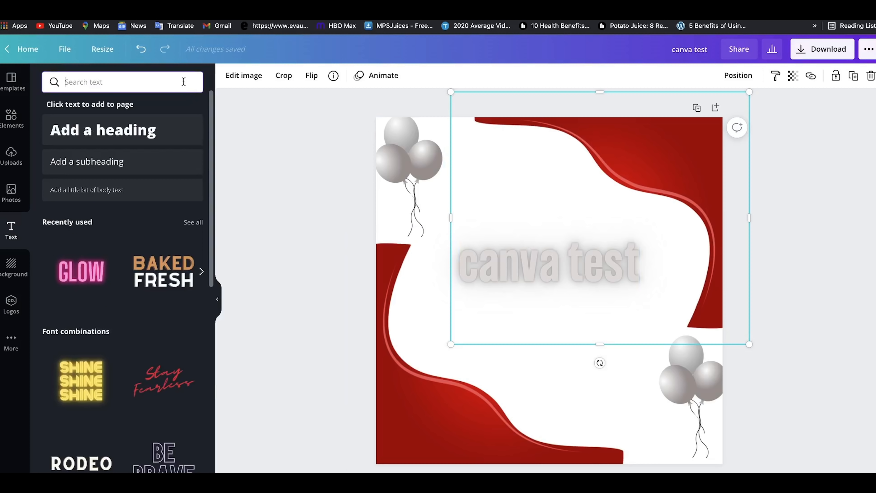
pyautogui.click(11, 193)
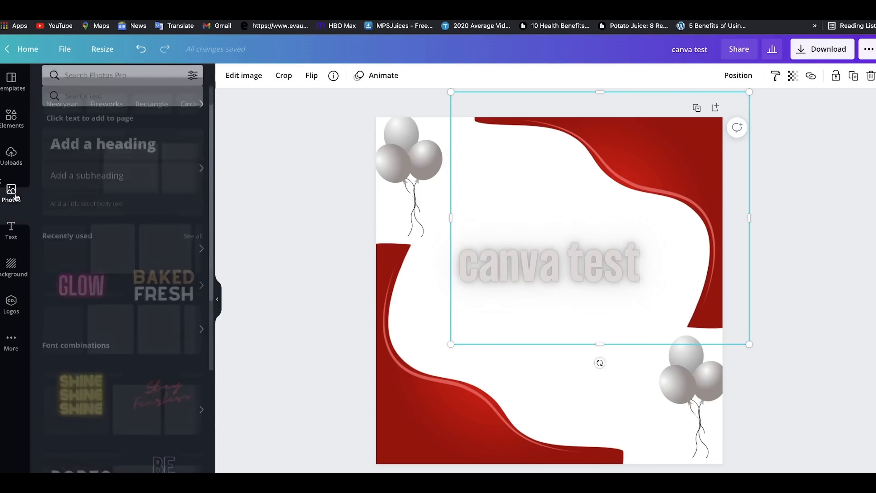
pyautogui.click(11, 157)
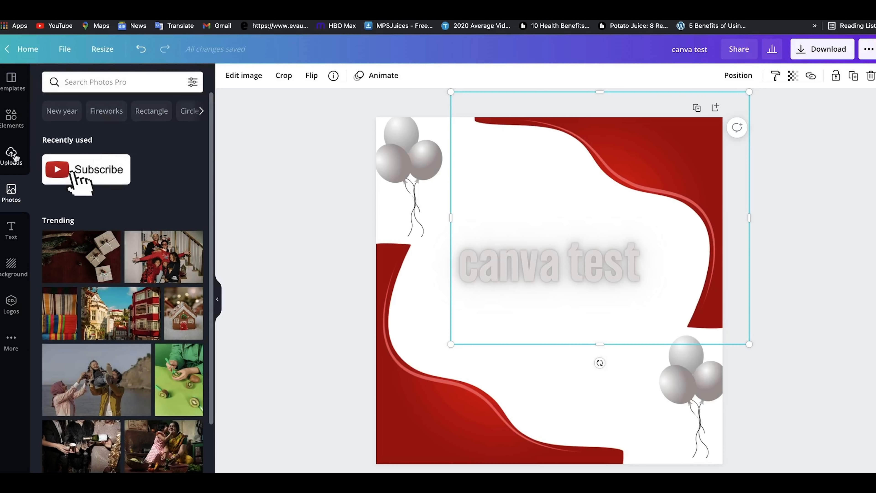
pyautogui.click(70, 249)
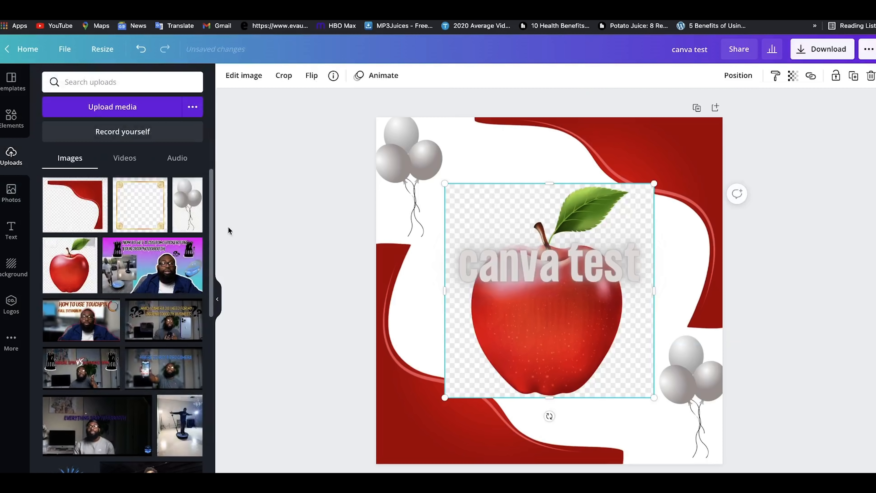
pyautogui.moveTo(538, 328); pyautogui.dragTo(534, 313)
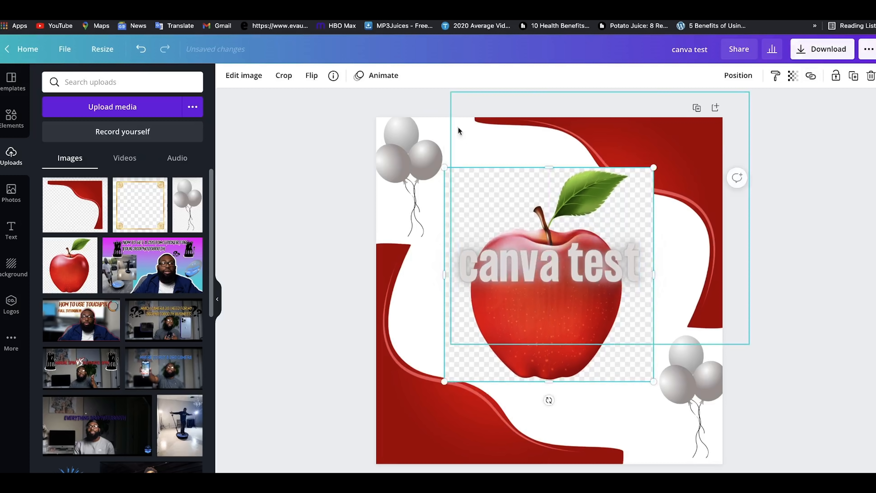
pyautogui.click(243, 75)
pyautogui.click(67, 166)
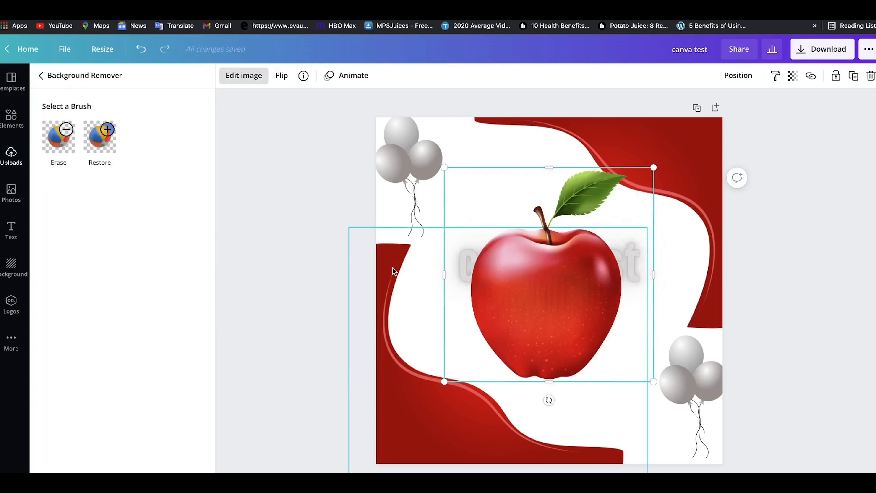
# Bring the "canva test" text in front of the apple and move it down across the apple's middle
pyautogui.click(631, 289)
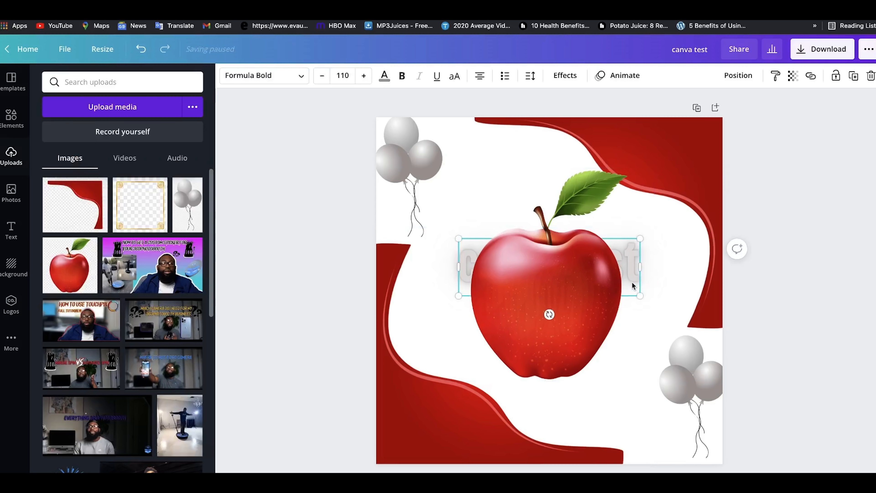
pyautogui.hotkey('ctrl', ']')
pyautogui.click(669, 281)
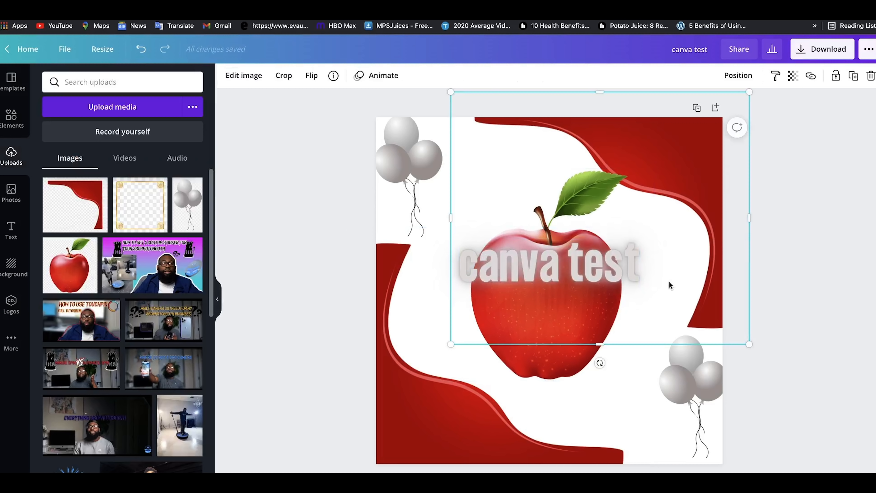
pyautogui.moveTo(590, 264); pyautogui.dragTo(587, 303)
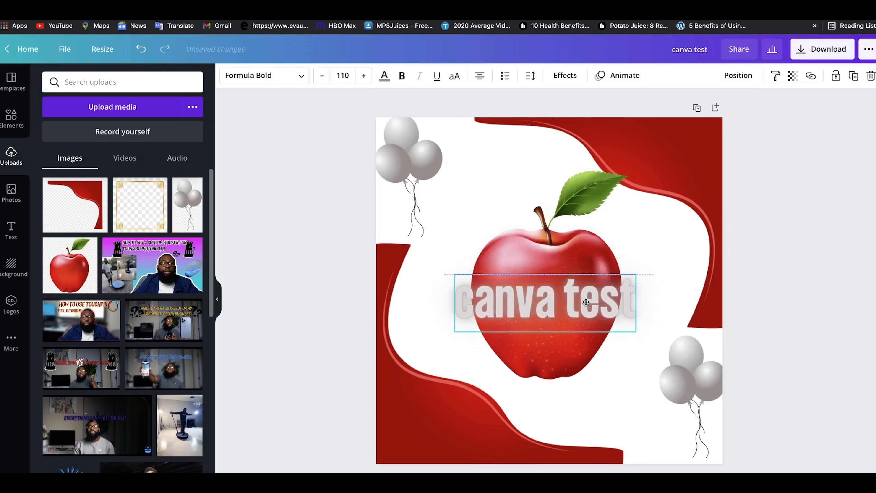
pyautogui.click(646, 413)
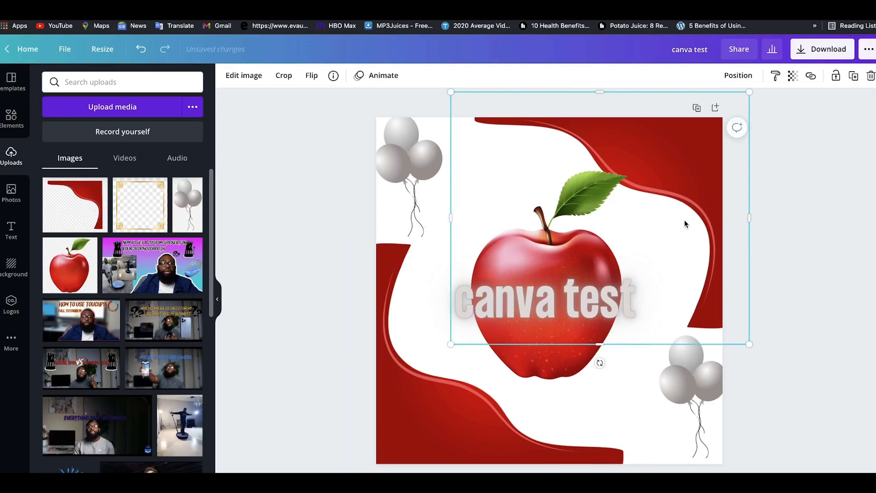
pyautogui.click(873, 259)
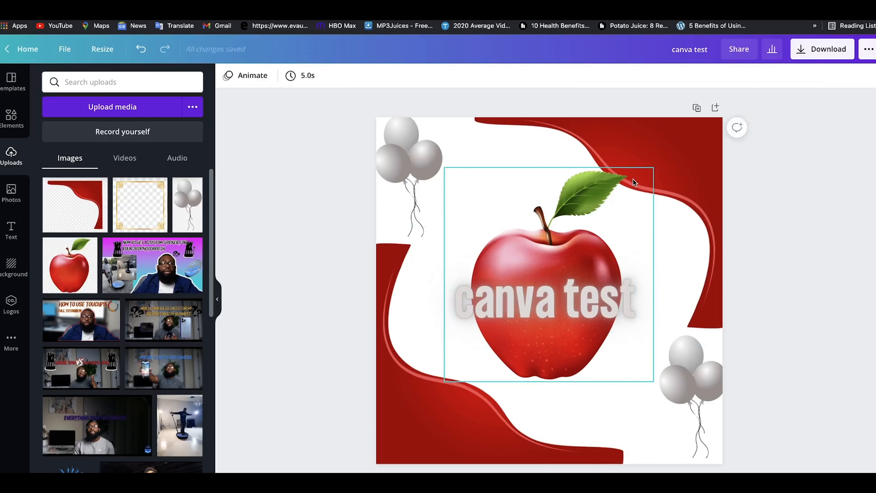
# Shrink the apple image to about 611 x 625 px
pyautogui.click(584, 214)
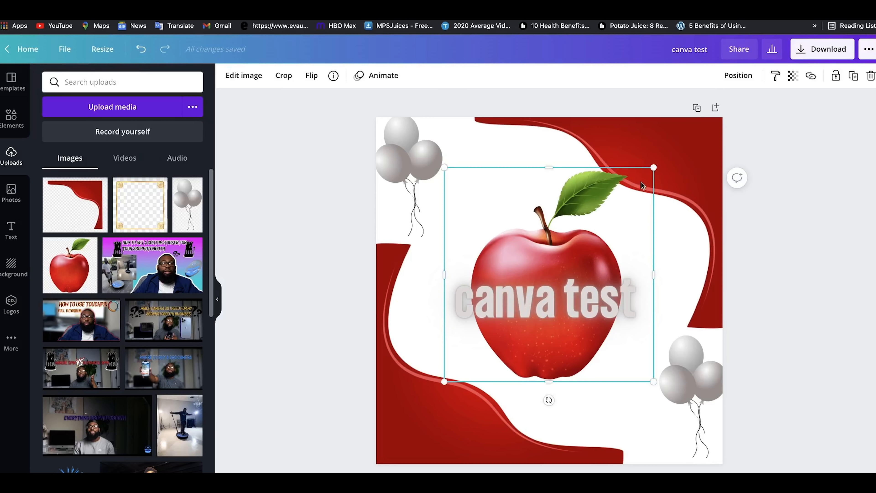
pyautogui.moveTo(653, 169); pyautogui.dragTo(642, 179)
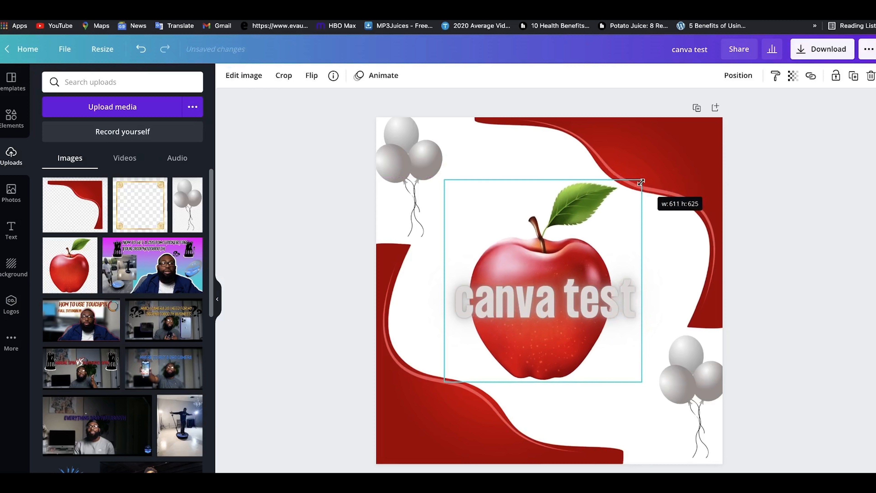
pyautogui.click(751, 223)
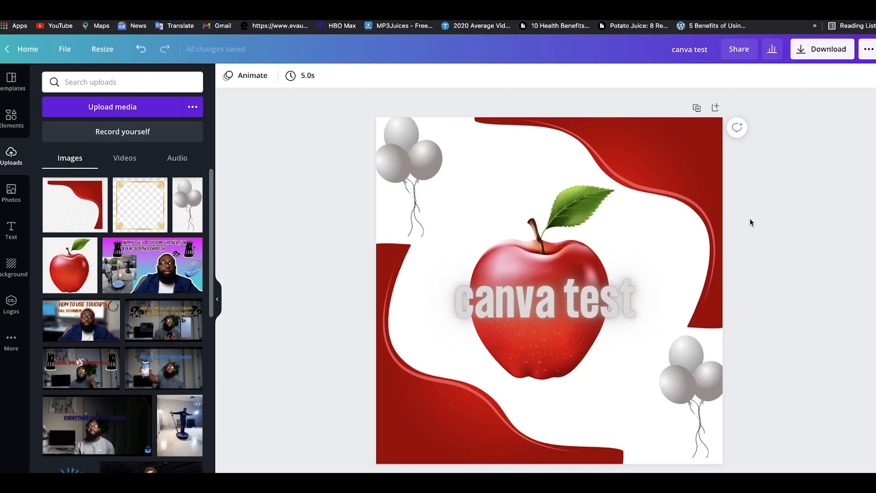
# Download the design as a PNG with a transparent background and move canva test.png from Downloads to the Desktop
pyautogui.click(830, 49)
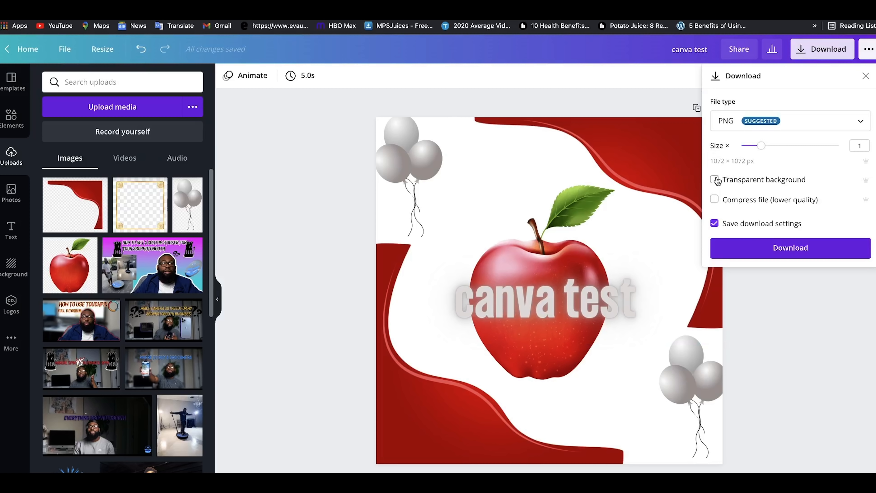
pyautogui.click(777, 247)
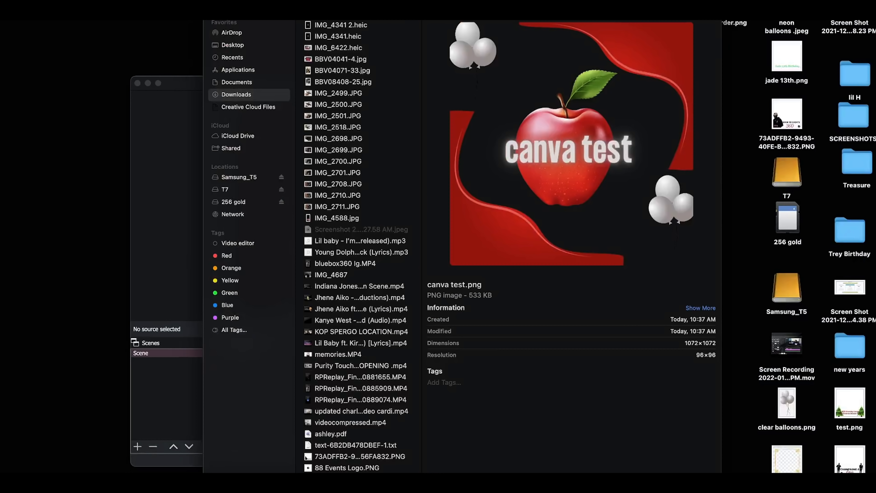
pyautogui.moveTo(336, 478); pyautogui.dragTo(243, 47)
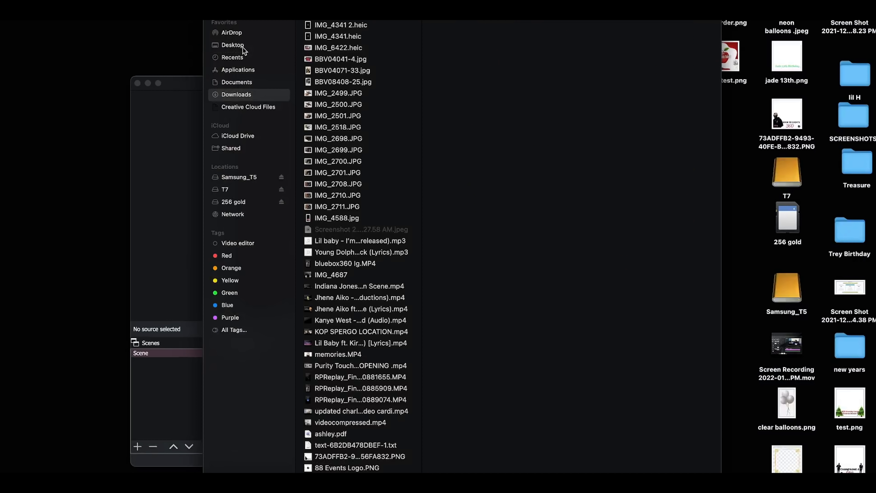
pyautogui.click(242, 47)
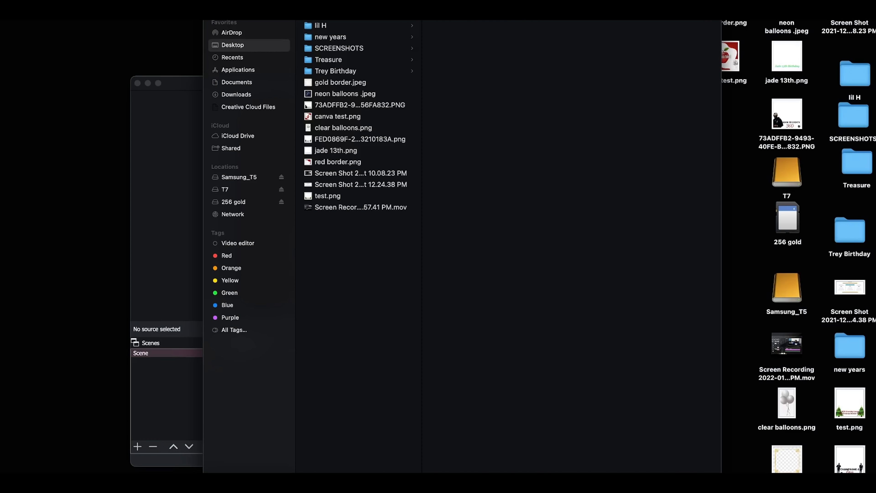
pyautogui.click(182, 35)
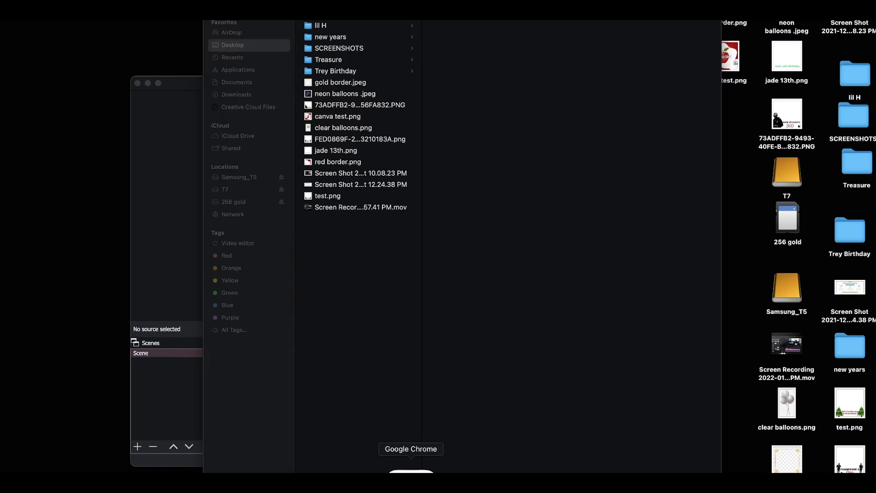
# Switch to the Touchpix designer in Google Chrome, upload canva test.png as a custom overlay and apply it to the template
pyautogui.click(411, 482)
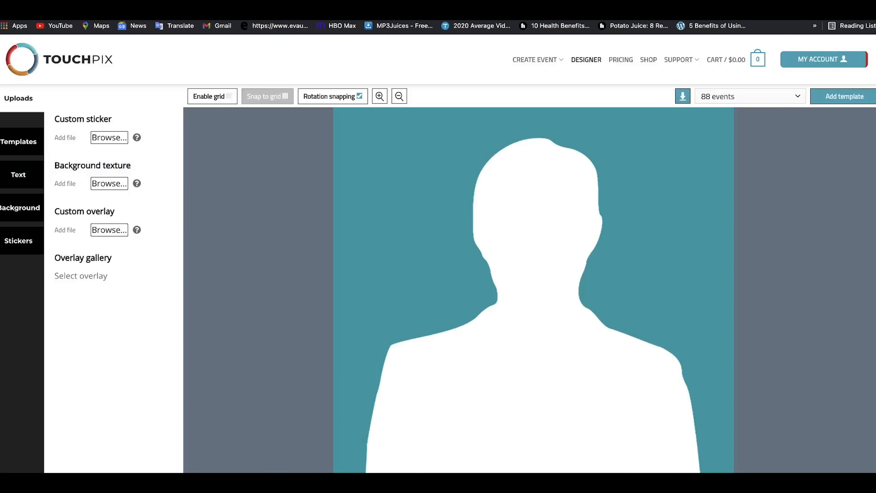
pyautogui.click(109, 230)
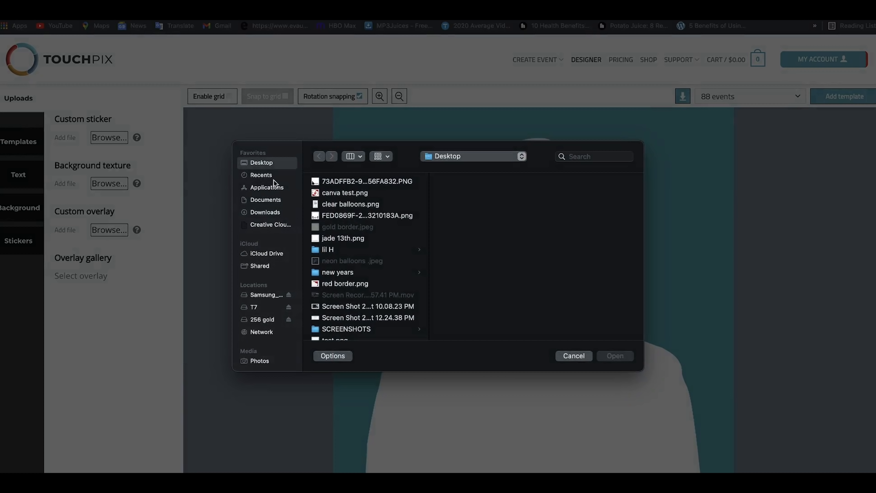
pyautogui.click(372, 194)
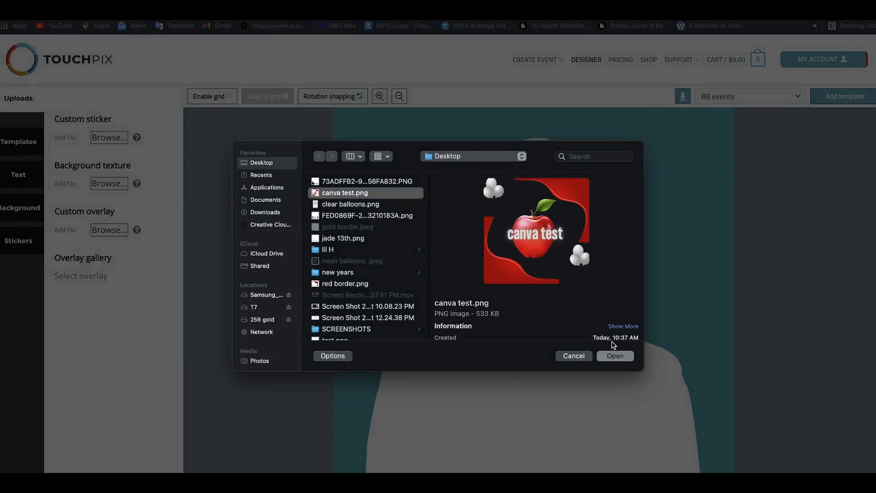
pyautogui.click(629, 354)
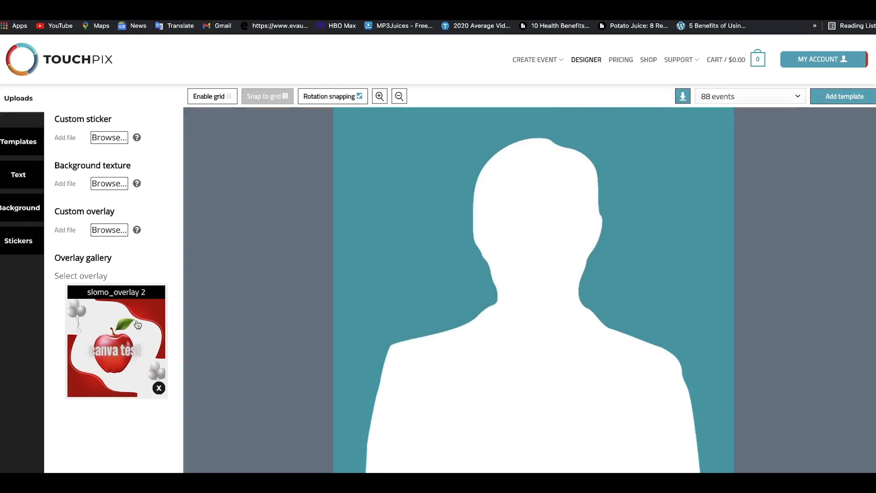
pyautogui.click(105, 347)
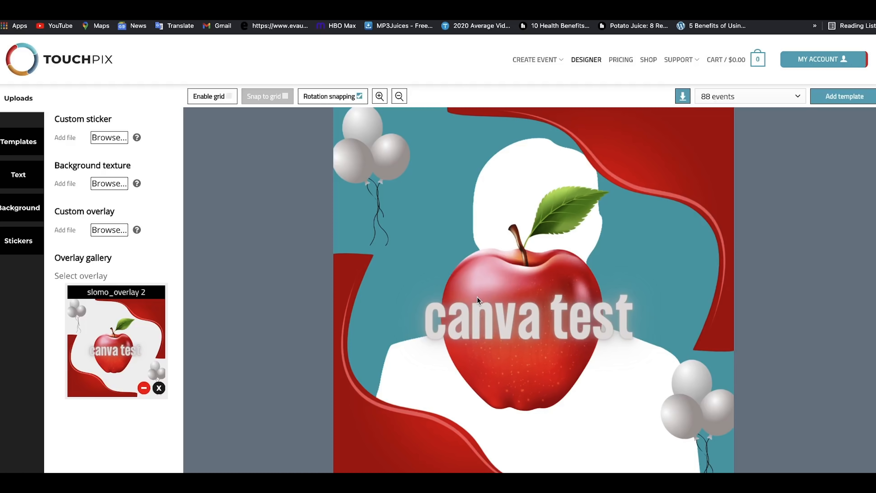
# Switch to Adobe Photoshop 2022 and start a new document named "canva"
pyautogui.moveTo(133, 233)
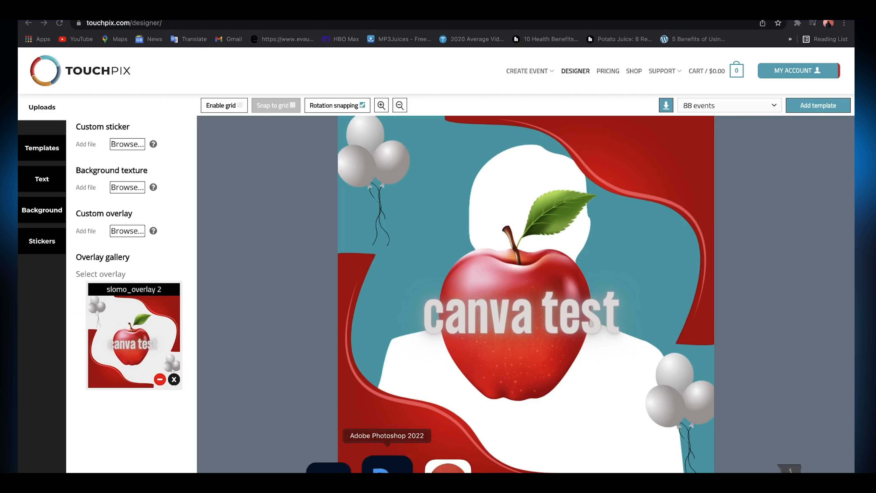
pyautogui.click(371, 468)
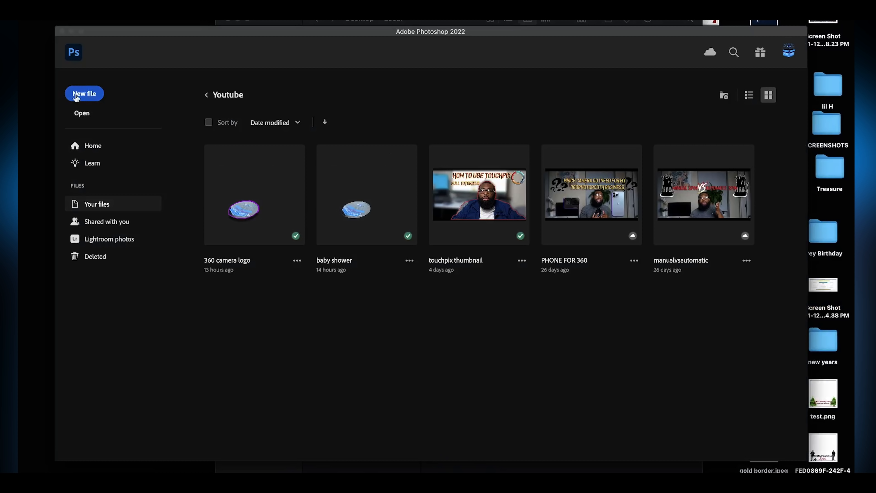
pyautogui.click(84, 93)
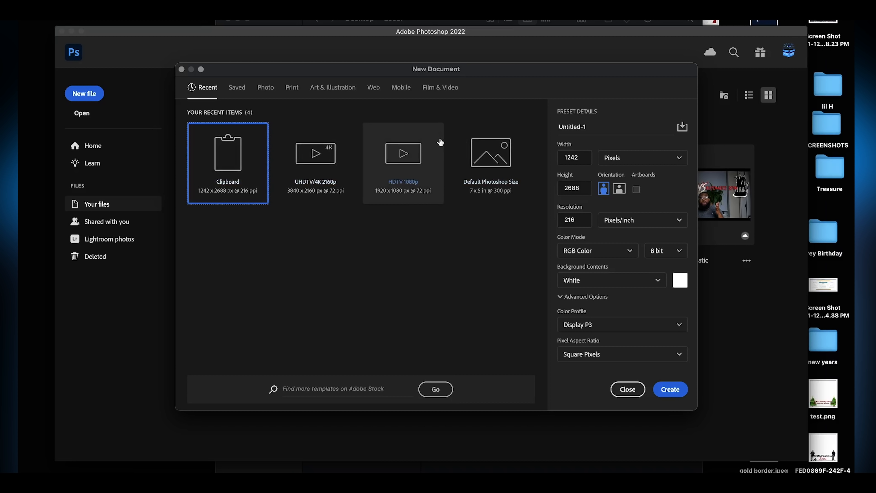
pyautogui.doubleClick(586, 127)
pyautogui.tripleClick(587, 127)
pyautogui.write('ca')
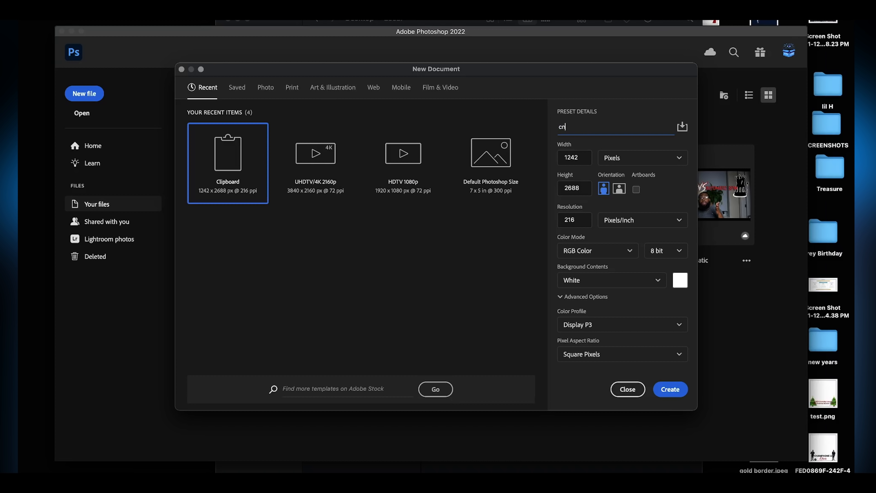
pyautogui.write('nva')
# Set the new document to 1072 x 1072 pixels with transparent background contents
pyautogui.click(604, 159)
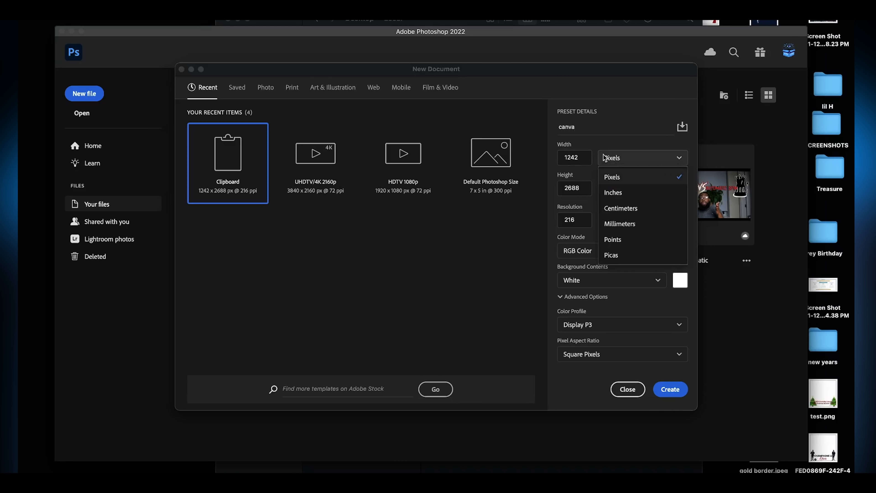
pyautogui.click(605, 158)
pyautogui.doubleClick(578, 157)
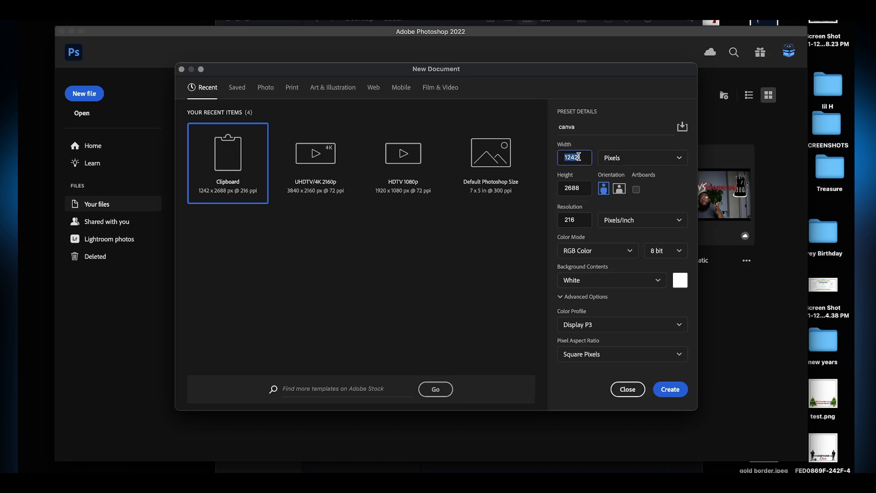
pyautogui.write('1072')
pyautogui.click(650, 200)
pyautogui.doubleClick(576, 188)
pyautogui.write('1072')
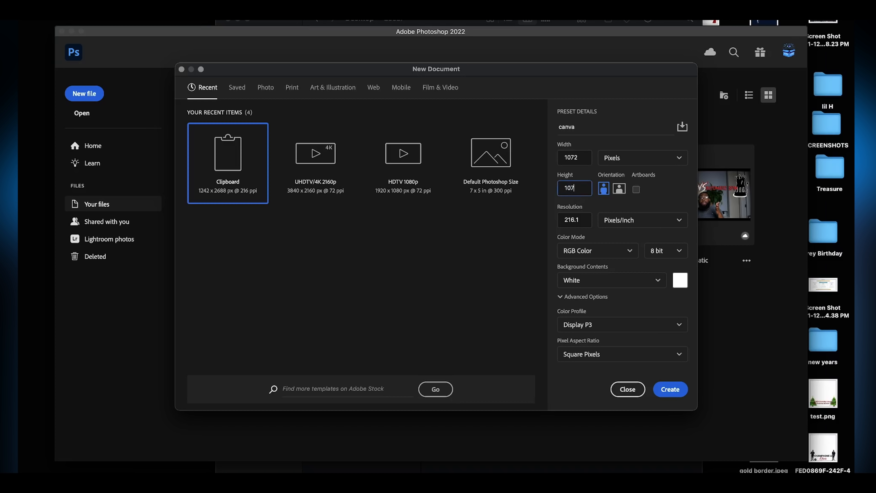
pyautogui.click(668, 198)
pyautogui.click(647, 282)
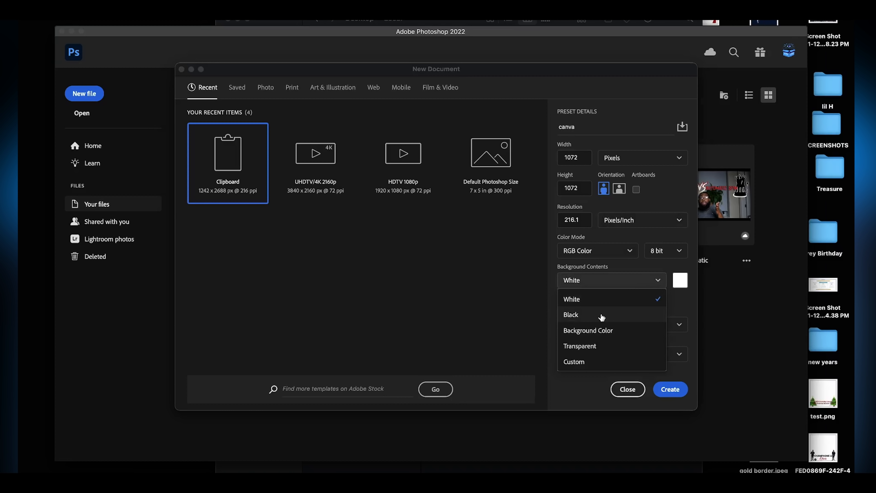
pyautogui.click(599, 343)
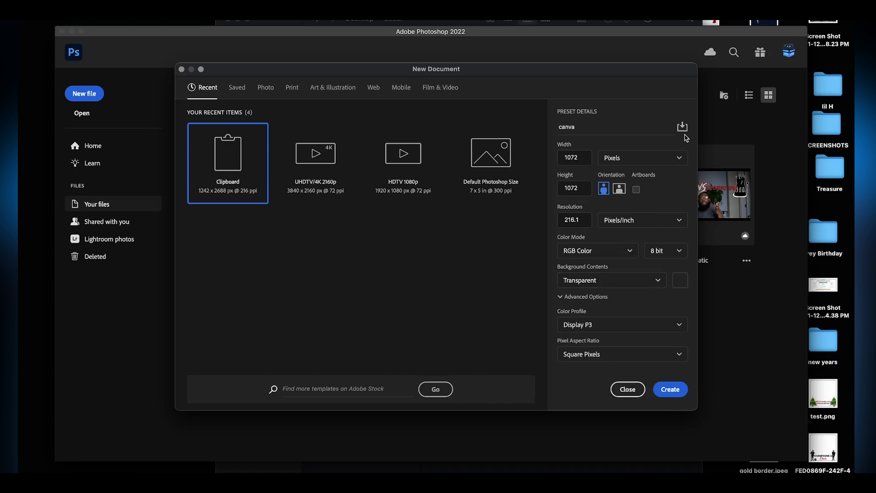
# Save the document settings as a preset named "Canva temp2" and create the document
pyautogui.click(682, 127)
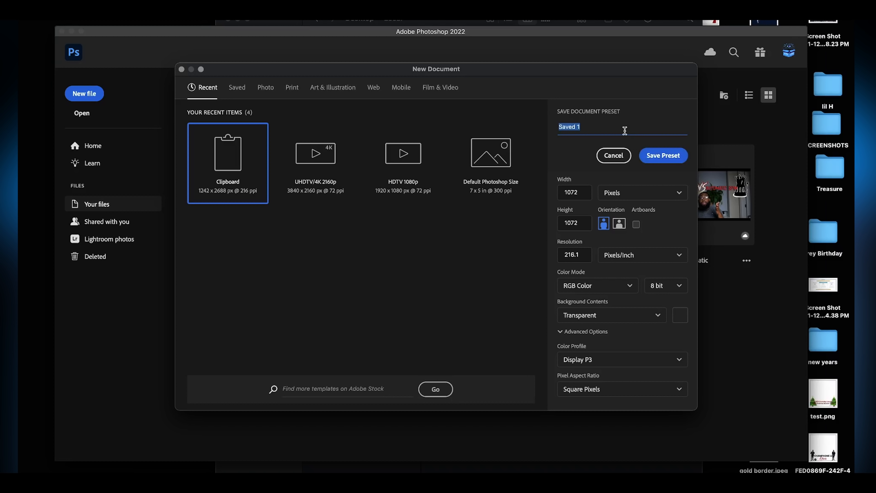
pyautogui.write('Canva temp2')
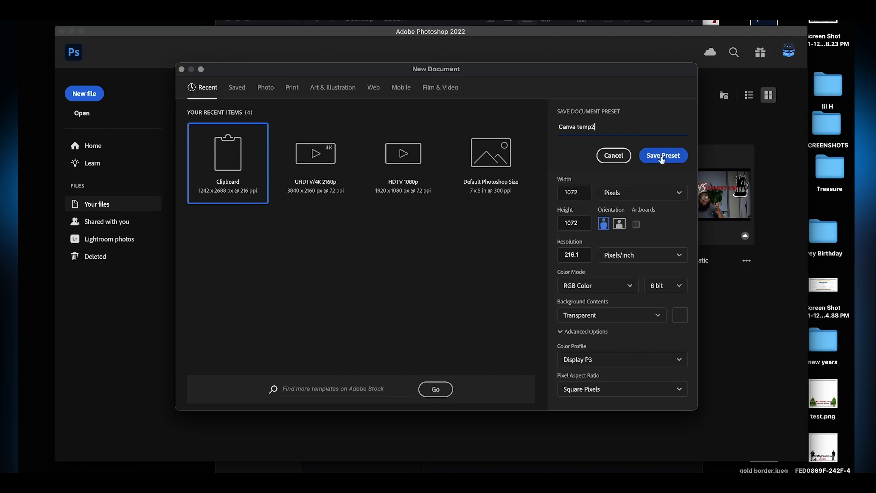
pyautogui.click(662, 157)
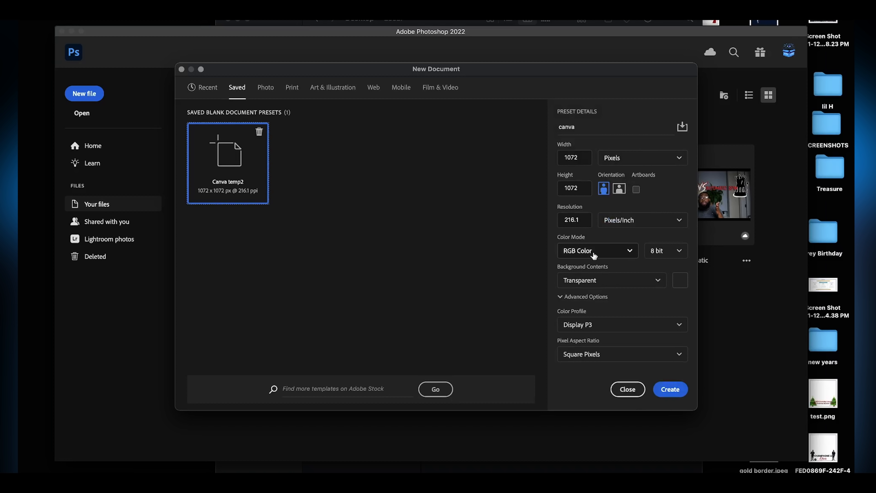
pyautogui.click(673, 388)
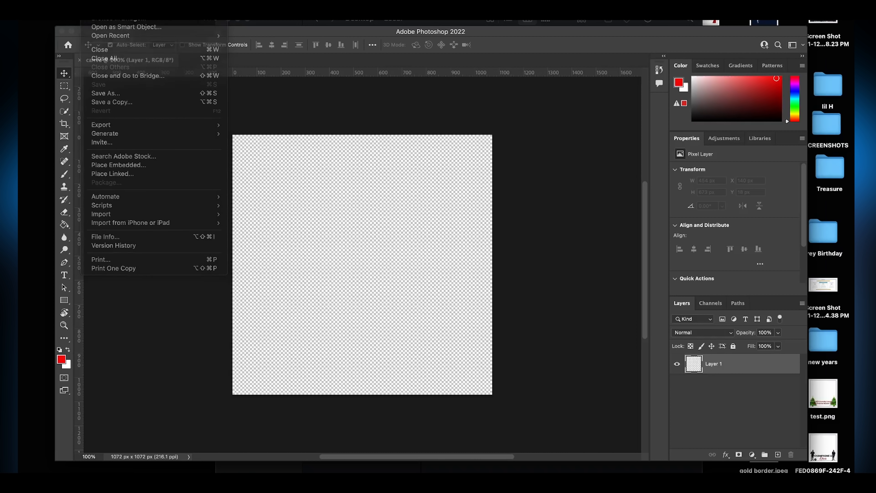
# Open clear balloons.png from the Desktop
pyautogui.click(120, 10)
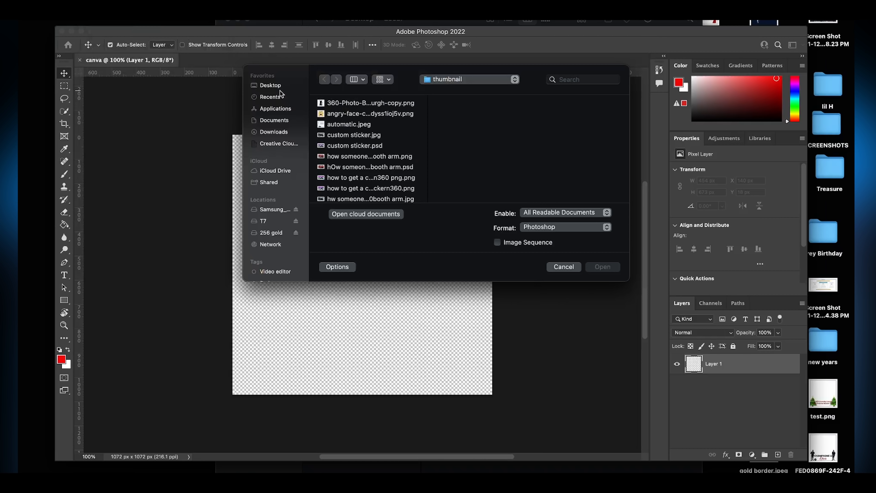
pyautogui.click(272, 85)
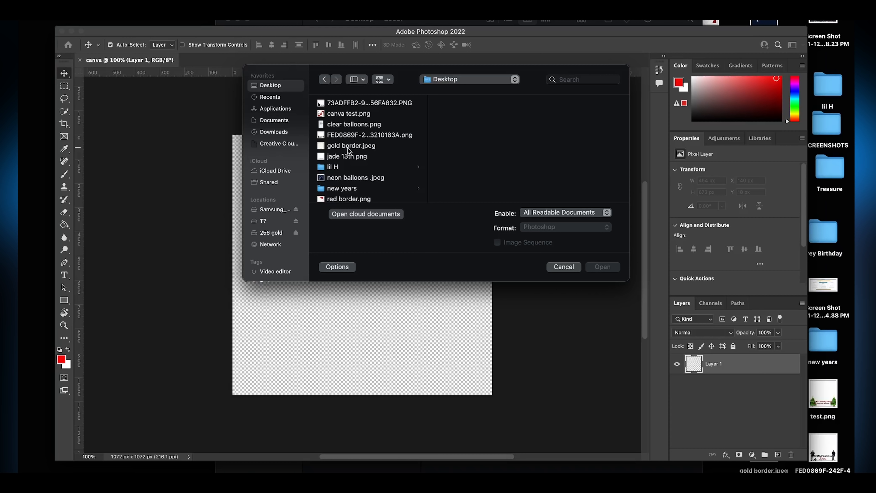
pyautogui.click(349, 124)
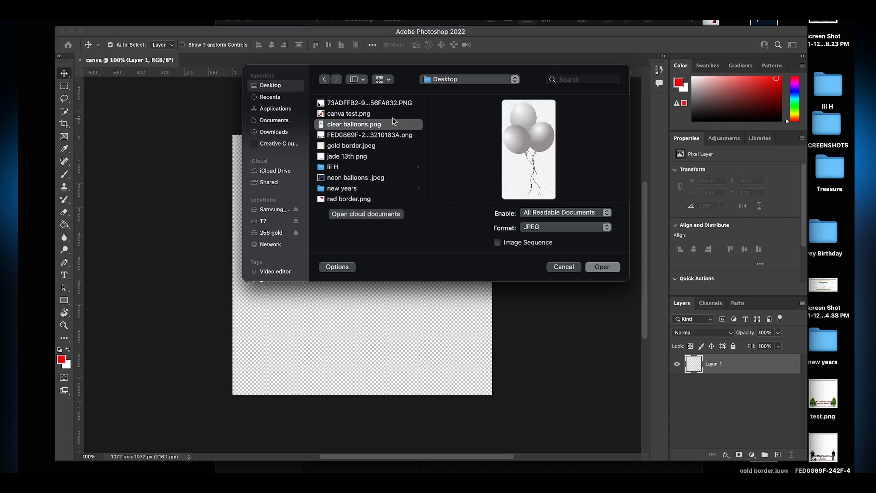
pyautogui.click(602, 267)
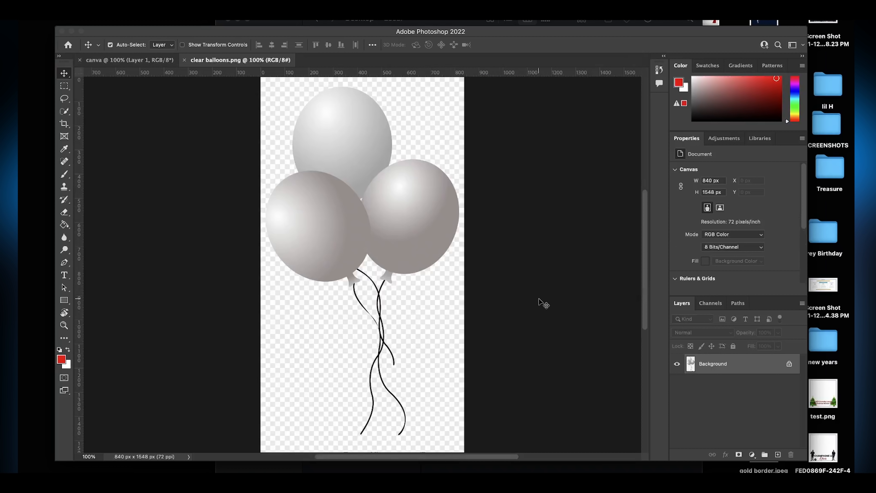
# Unlock the balloon image's Background layer and copy it into the canva document
pyautogui.click(789, 365)
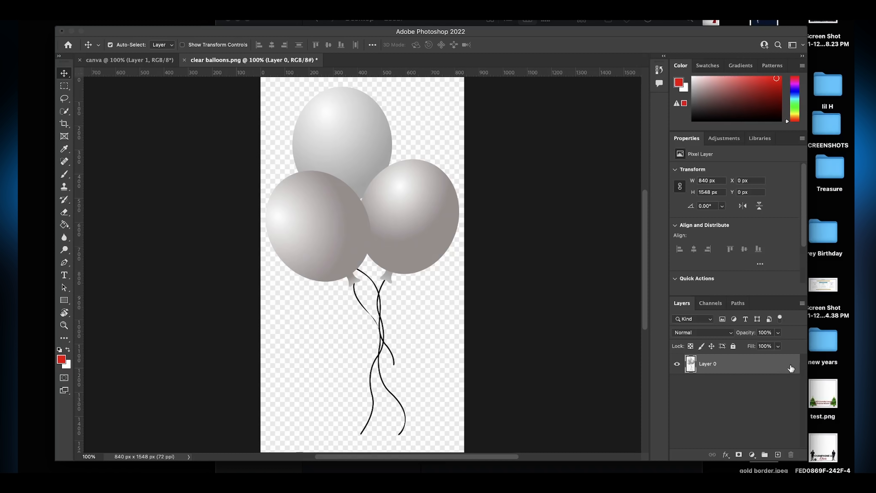
pyautogui.moveTo(364, 192); pyautogui.dragTo(355, 266)
pyautogui.press('super')
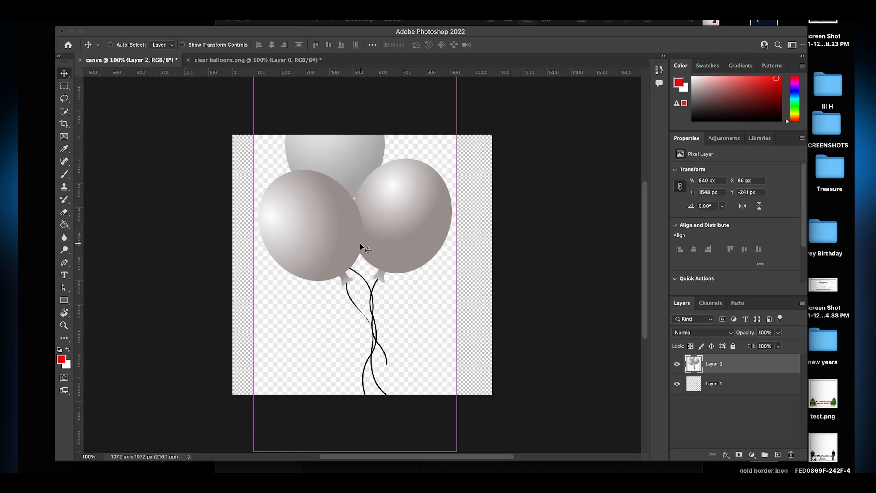
# Scale the balloon layer to about 502 x 925 px and place it in the canvas's upper-left corner
pyautogui.press('super+t')
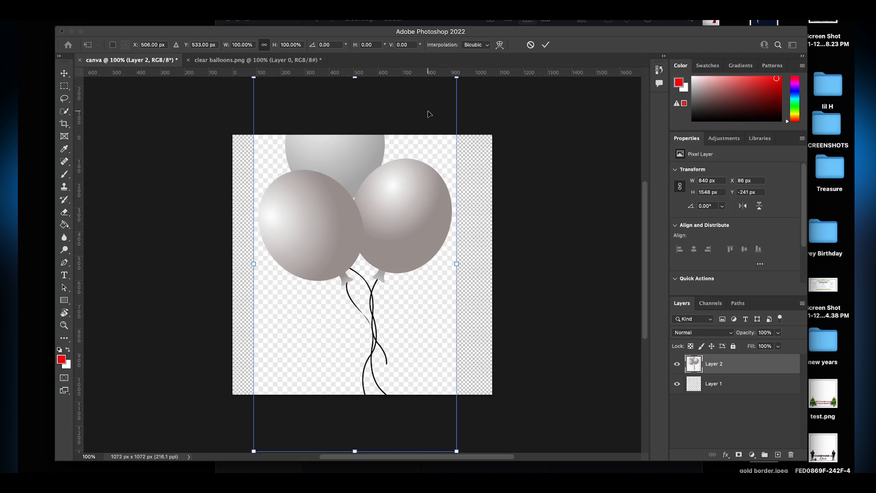
pyautogui.moveTo(456, 448); pyautogui.dragTo(385, 292)
pyautogui.moveTo(321, 244); pyautogui.dragTo(300, 296)
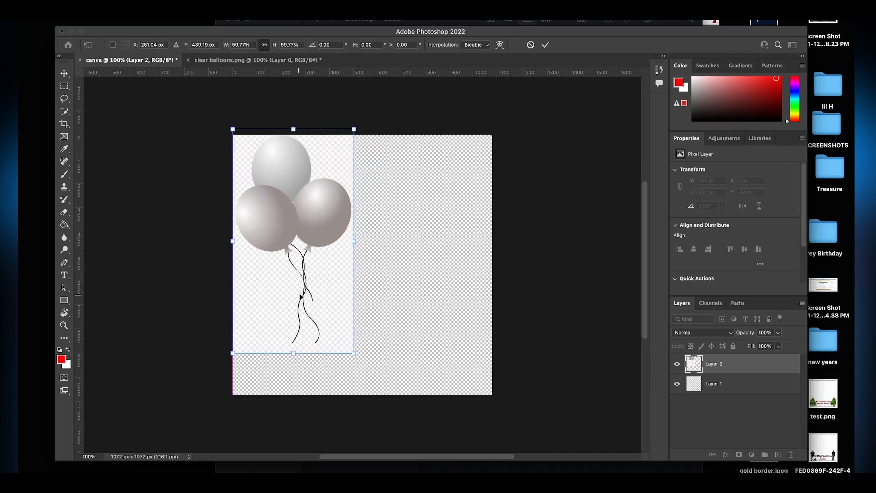
pyautogui.click(546, 45)
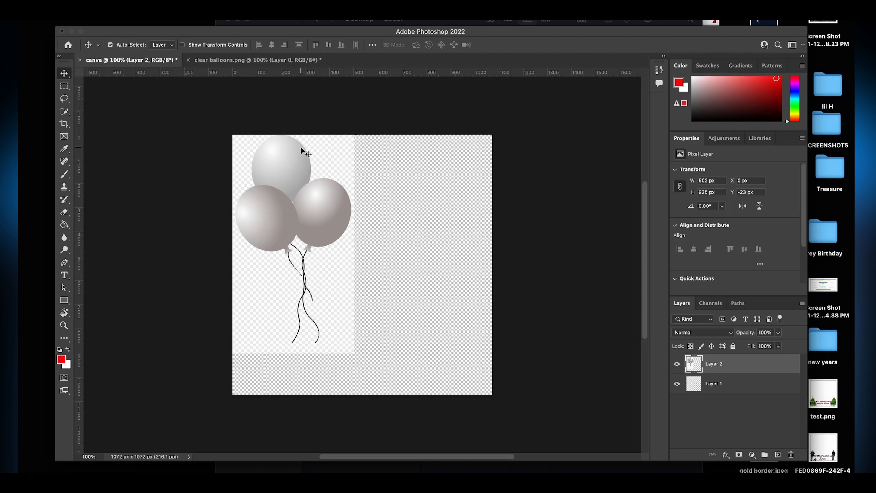
# Select the balloons with Select Subject and add a layer mask that hides their checkered background
pyautogui.press('w')
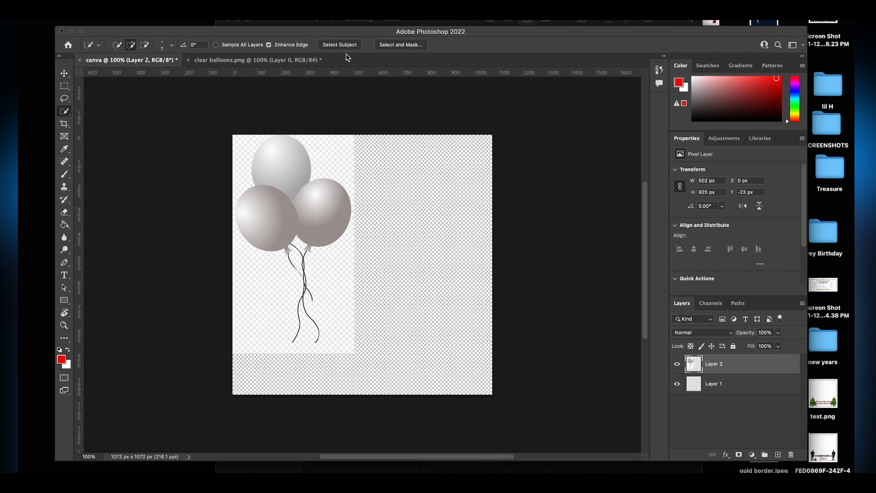
pyautogui.rightClick(67, 115)
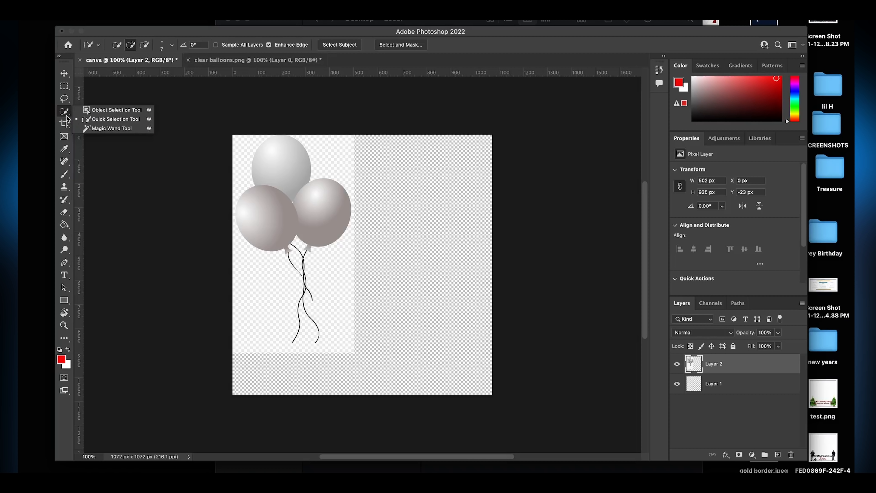
pyautogui.click(97, 120)
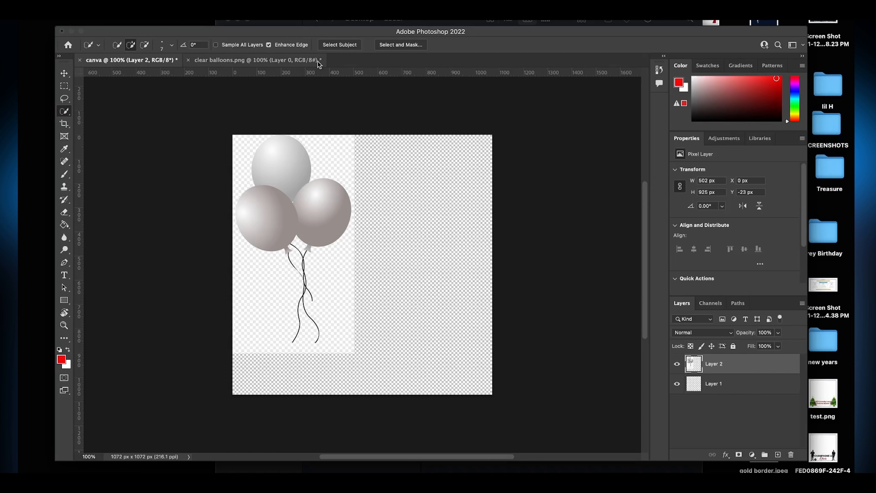
pyautogui.click(334, 45)
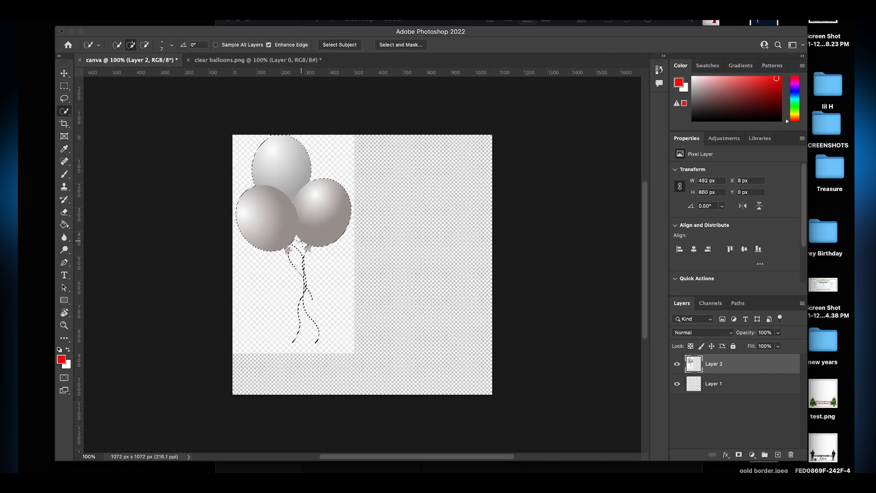
pyautogui.click(739, 455)
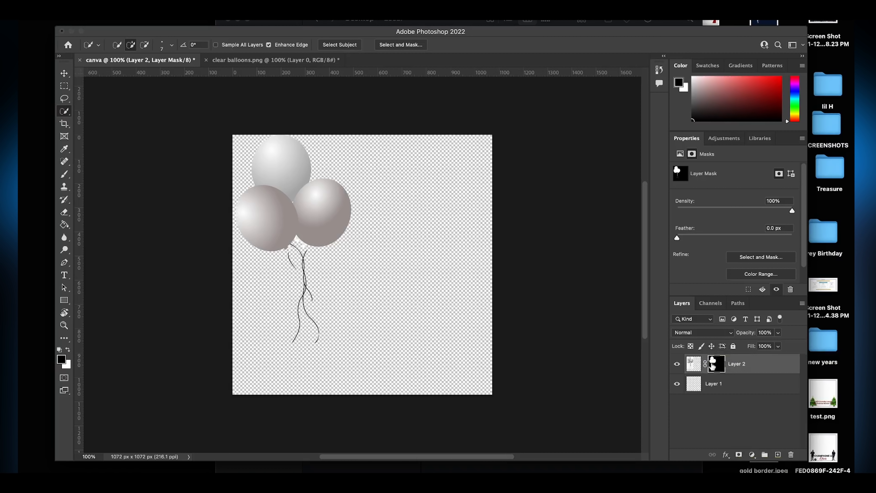
# Scale the masked balloons to about 46% in the upper-left corner and place a duplicate in the canvas's lower-right corner
pyautogui.press('v')
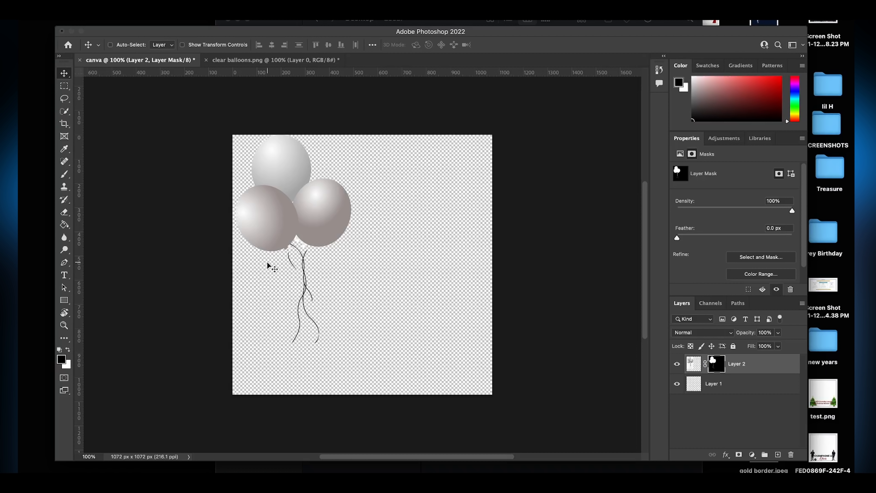
pyautogui.press('super+t')
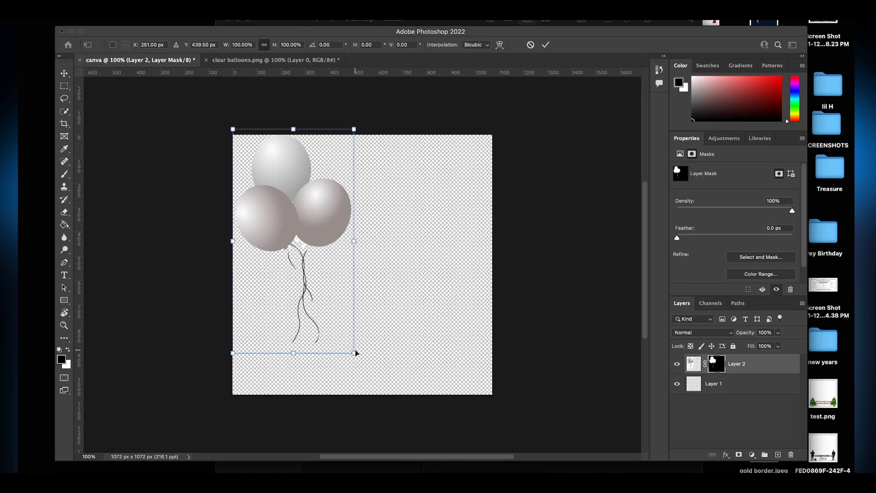
pyautogui.moveTo(354, 354); pyautogui.dragTo(294, 224)
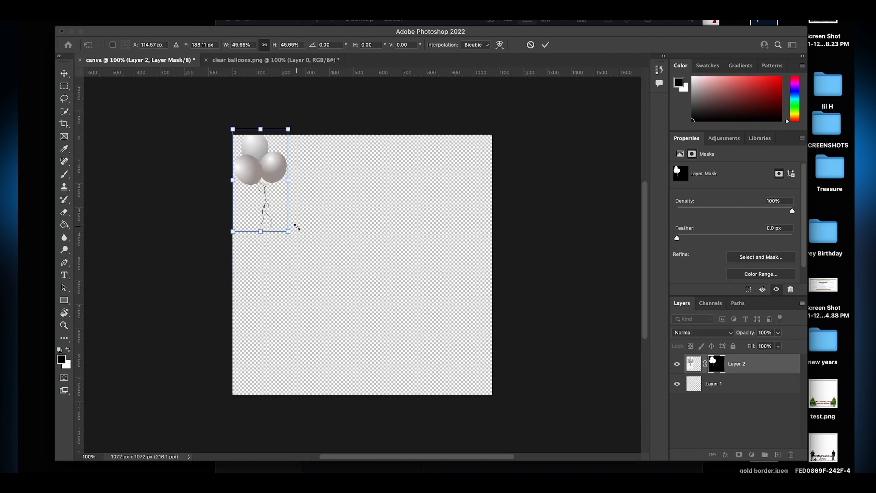
pyautogui.click(546, 46)
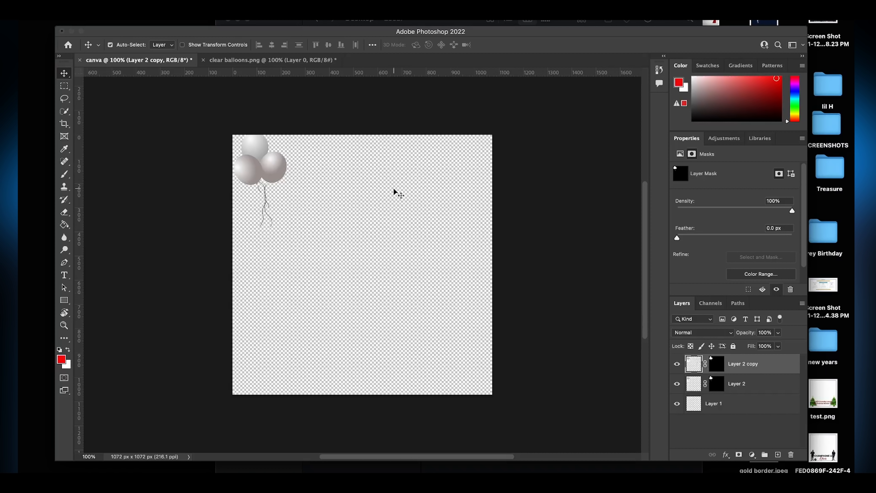
pyautogui.moveTo(253, 157); pyautogui.dragTo(459, 343)
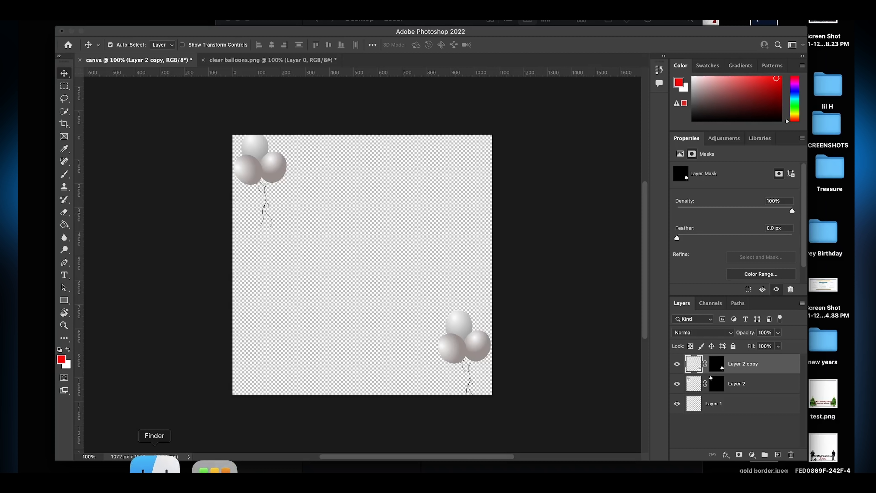
# Place red border.png from the Desktop folder into the canva document, shifted slightly toward the canvas's upper-right corner
pyautogui.click(154, 466)
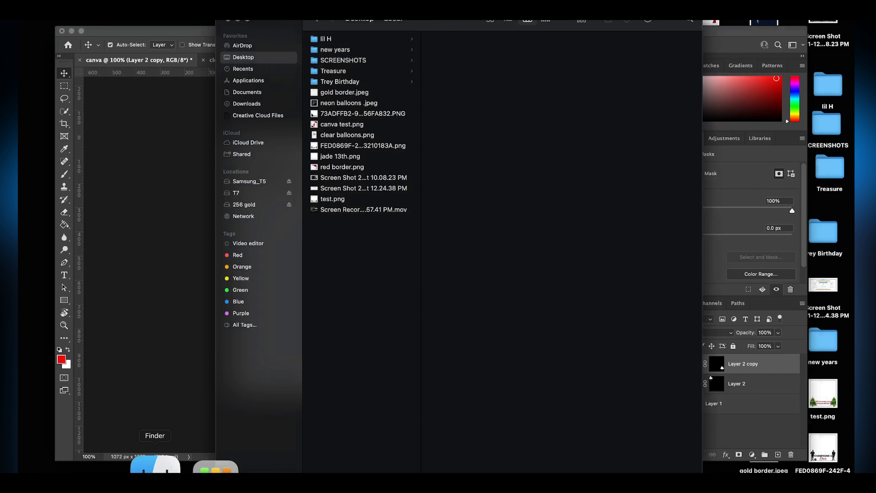
pyautogui.click(328, 168)
pyautogui.moveTo(327, 169); pyautogui.dragTo(178, 194)
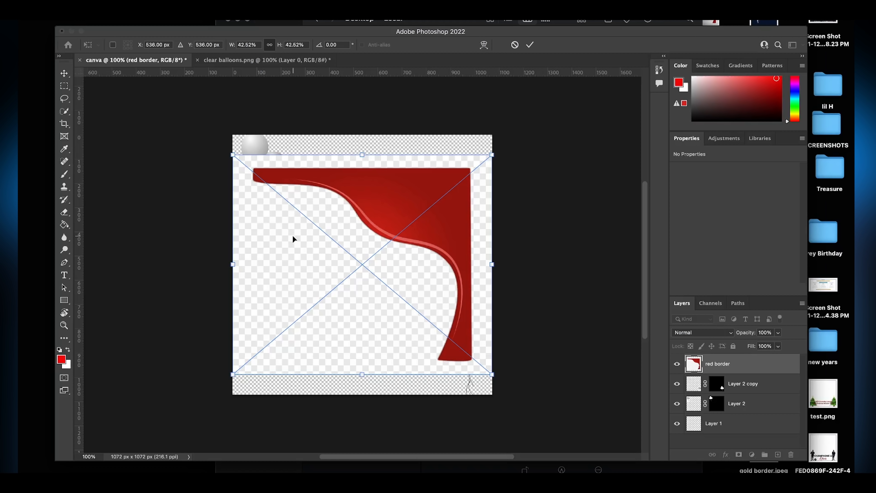
pyautogui.moveTo(293, 237); pyautogui.dragTo(299, 221)
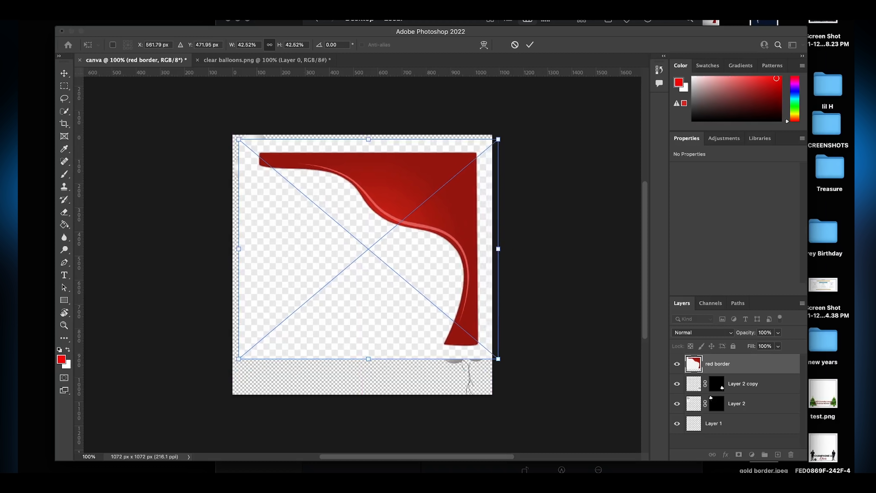
pyautogui.click(533, 50)
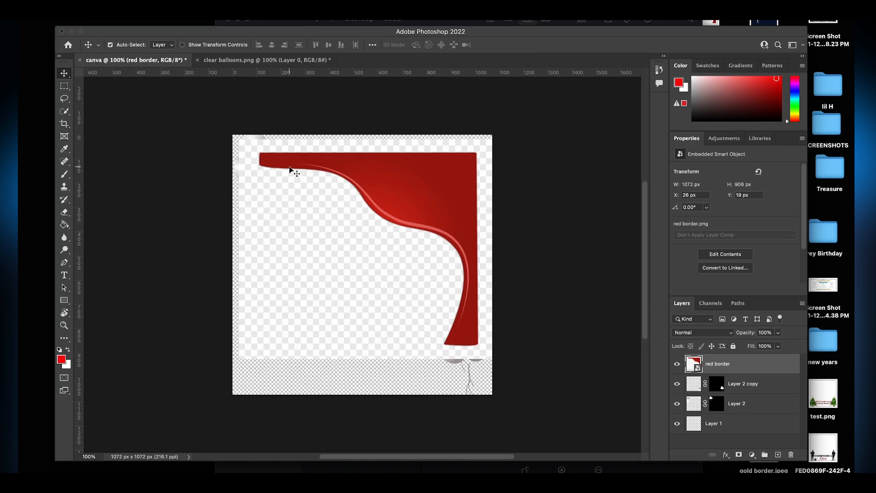
# Select the red shape with Select Subject, subtract the stray area at its left, and add a layer mask hiding the checkered background
pyautogui.press('w')
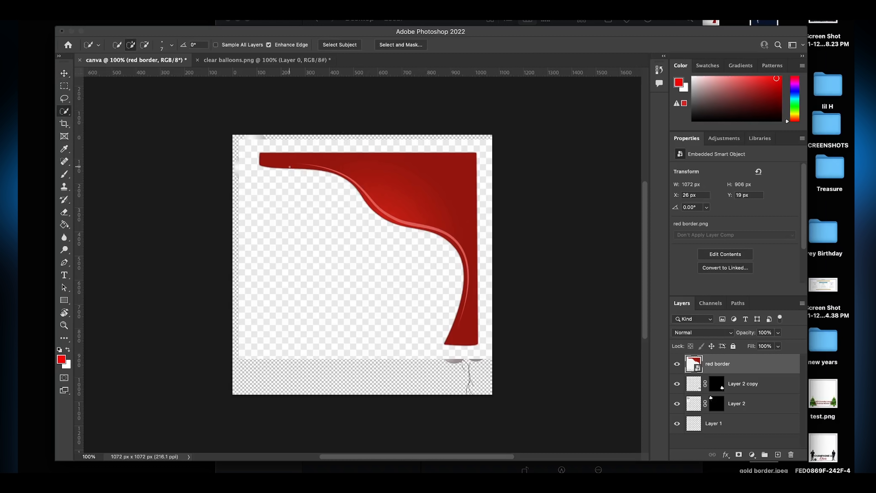
pyautogui.click(349, 48)
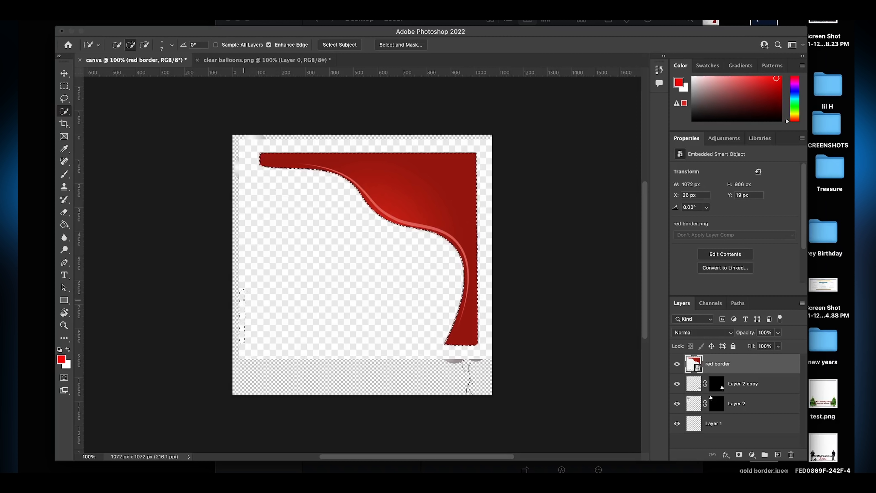
pyautogui.press('alt')
pyautogui.moveTo(244, 286); pyautogui.dragTo(241, 314)
pyautogui.click(739, 454)
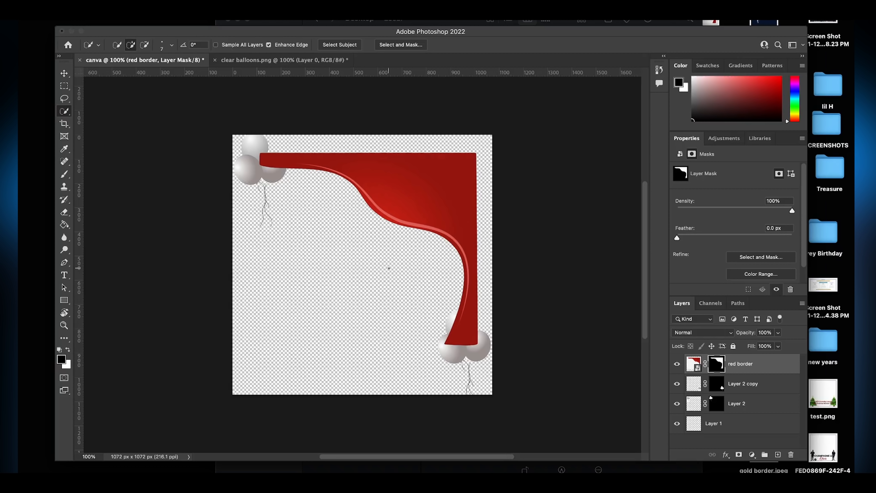
# Move the masked red border flush into the canvas's upper-right corner and place a duplicate toward the lower left
pyautogui.press('v')
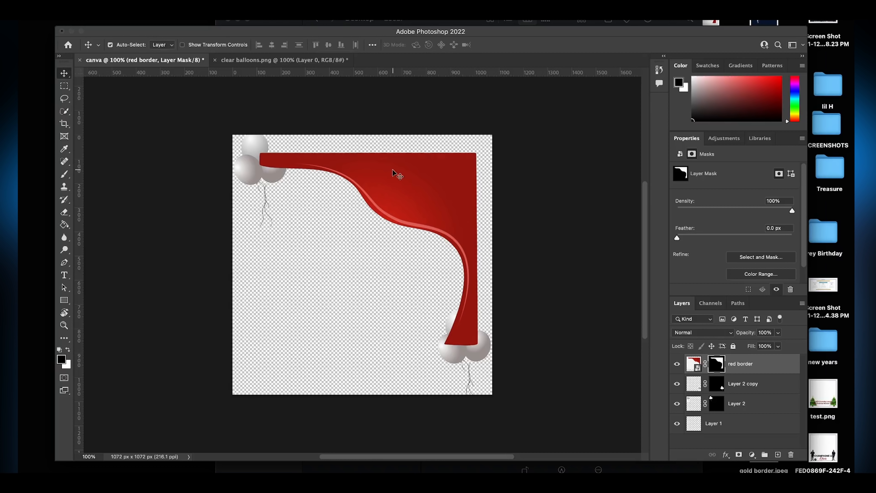
pyautogui.moveTo(393, 179); pyautogui.dragTo(410, 158)
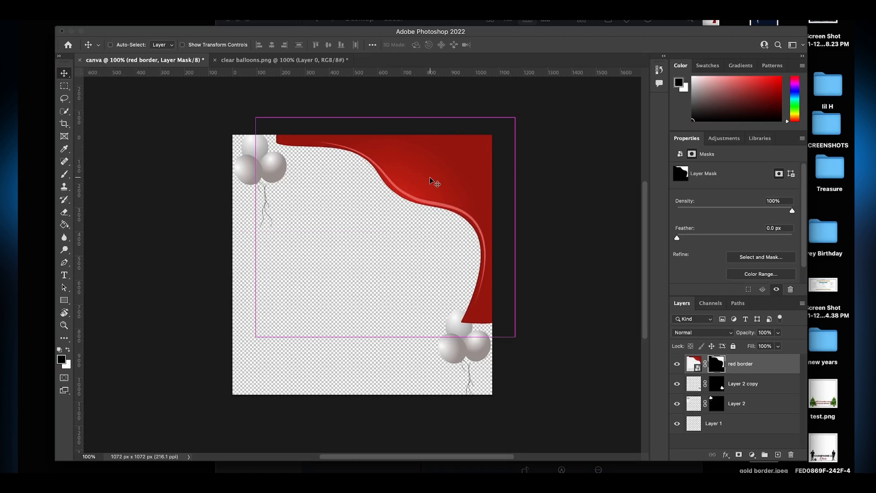
pyautogui.press('super+j')
pyautogui.moveTo(431, 179); pyautogui.dragTo(350, 255)
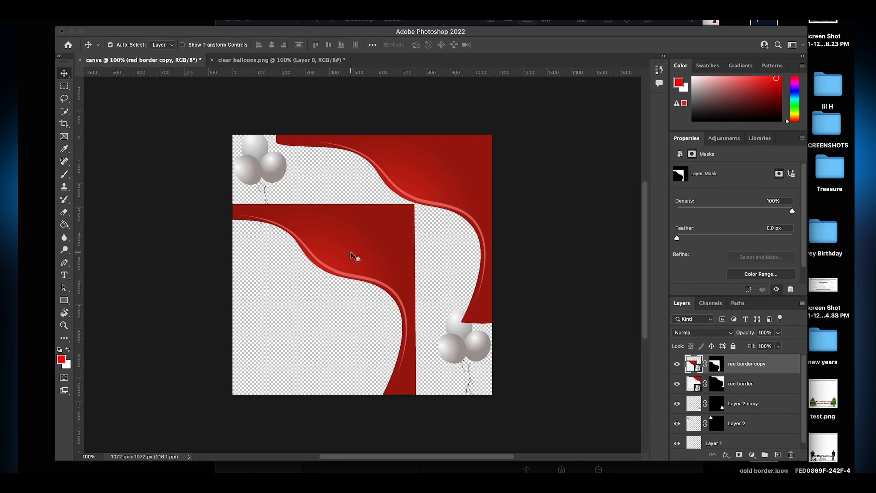
# Rotate the red border copy 90° counterclockwise and flip it both horizontally and vertically
pyautogui.press('super+t')
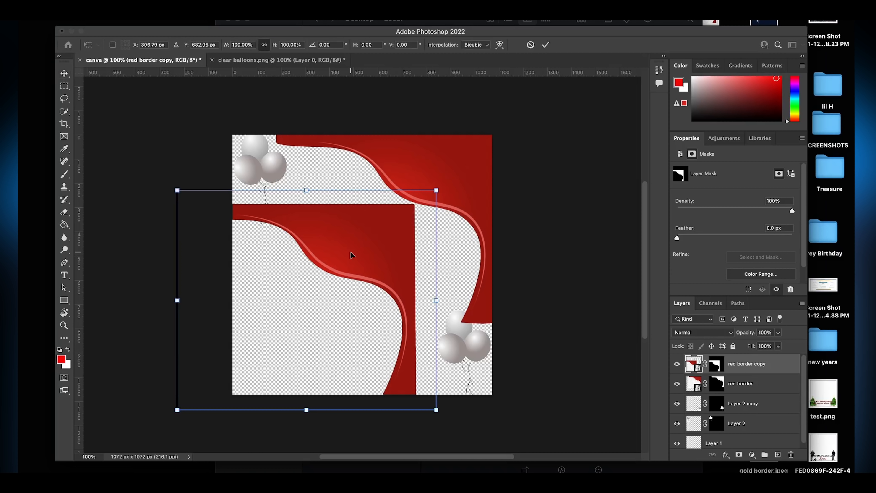
pyautogui.rightClick(355, 236)
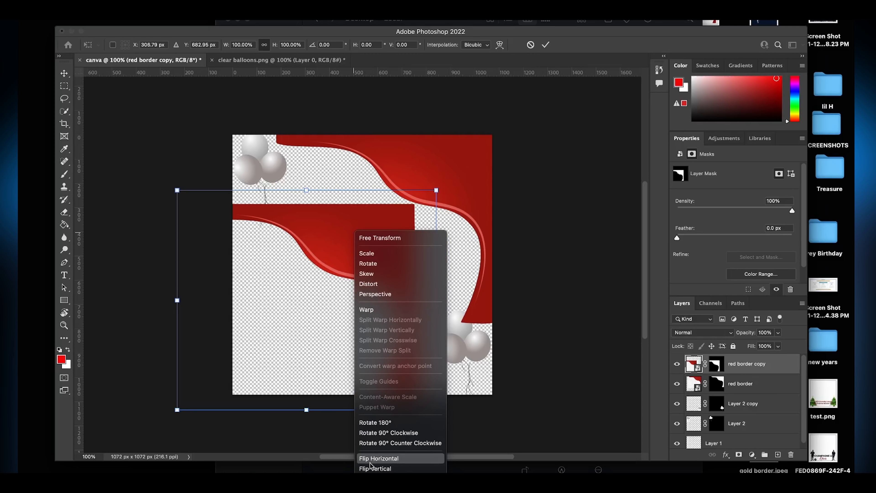
pyautogui.click(374, 444)
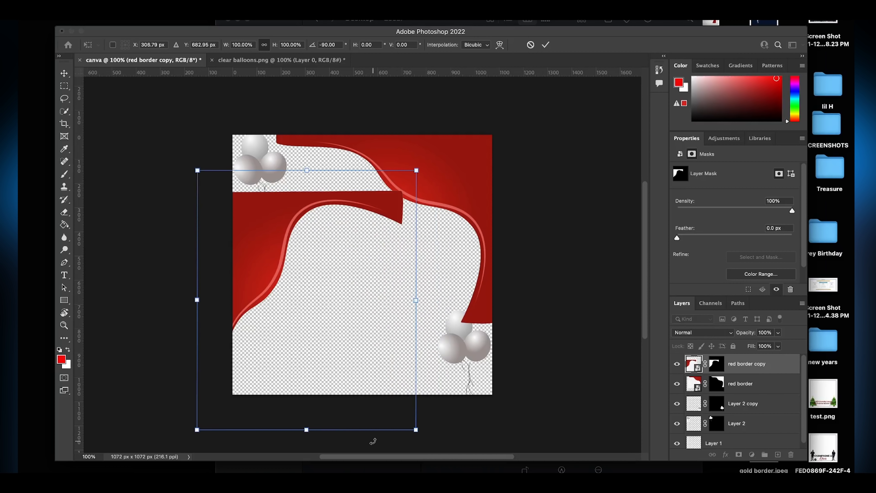
pyautogui.rightClick(277, 232)
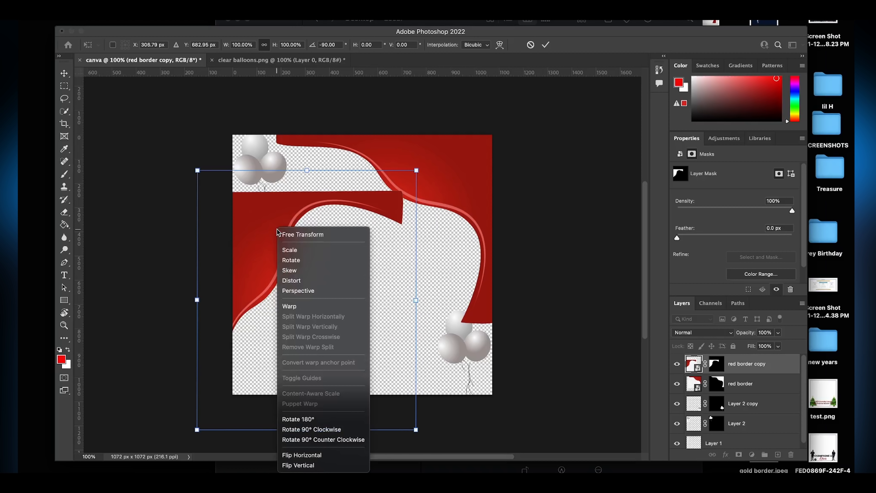
pyautogui.click(328, 455)
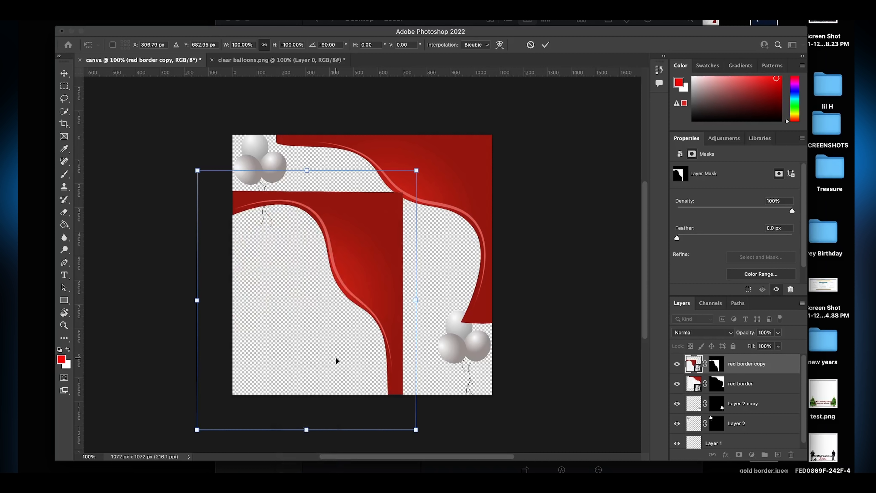
pyautogui.rightClick(361, 270)
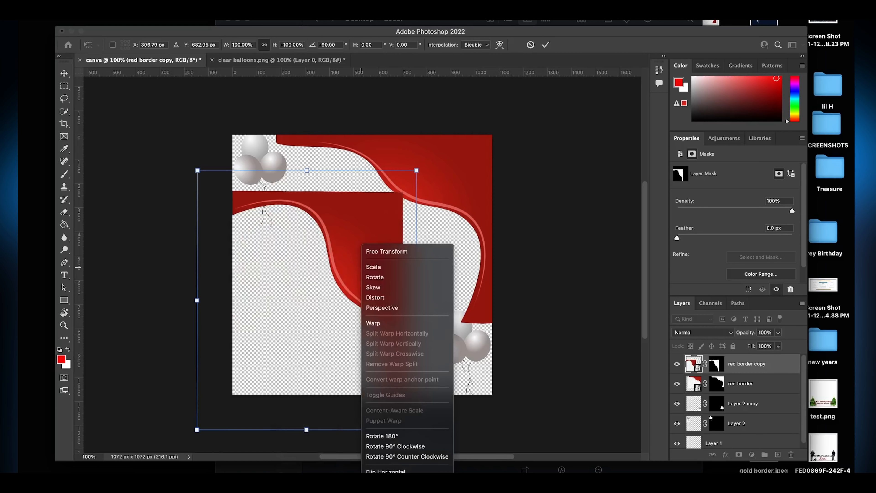
pyautogui.click(385, 481)
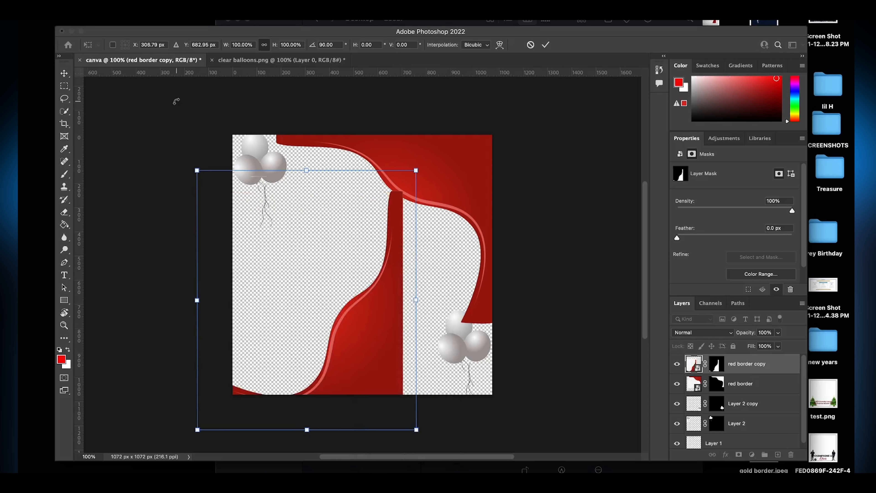
# Rotate the red border copy to about 180° and fit it flush into the canvas's lower-left corner
pyautogui.moveTo(178, 142); pyautogui.dragTo(246, 259)
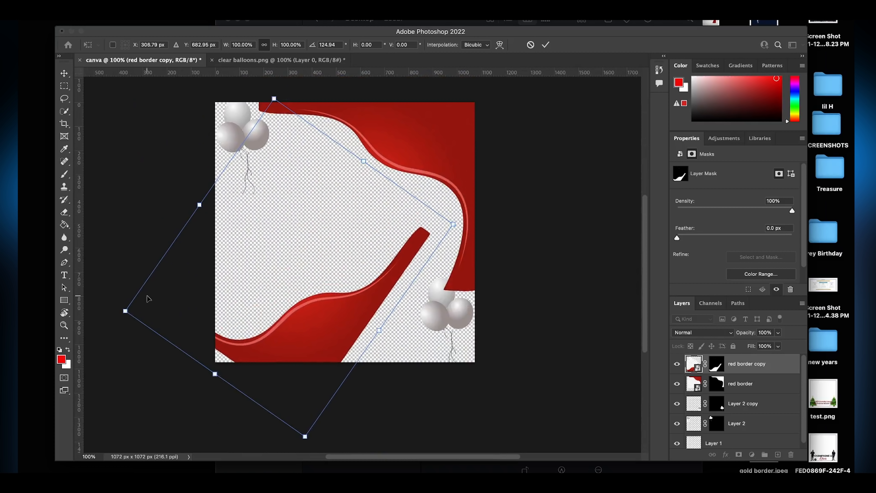
pyautogui.moveTo(114, 311); pyautogui.dragTo(160, 159)
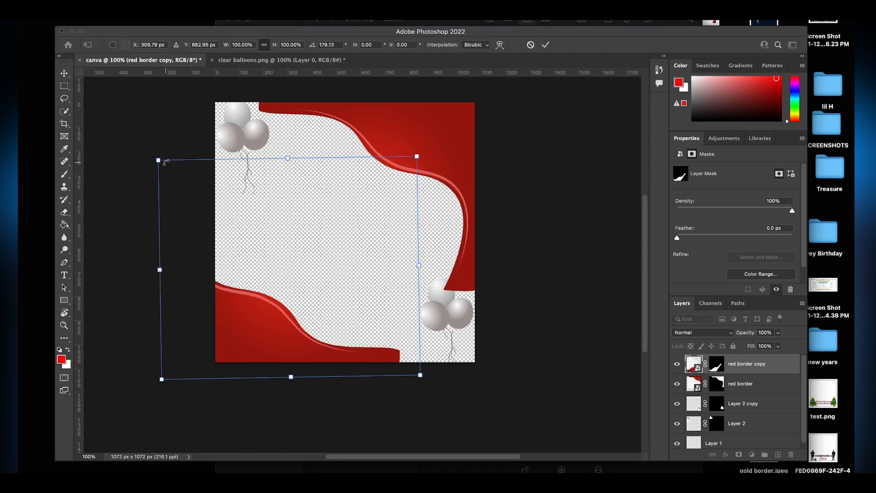
pyautogui.moveTo(234, 325); pyautogui.dragTo(273, 326)
pyautogui.moveTo(476, 375); pyautogui.dragTo(472, 378)
pyautogui.moveTo(294, 307); pyautogui.dragTo(289, 309)
pyautogui.moveTo(470, 154); pyautogui.dragTo(468, 151)
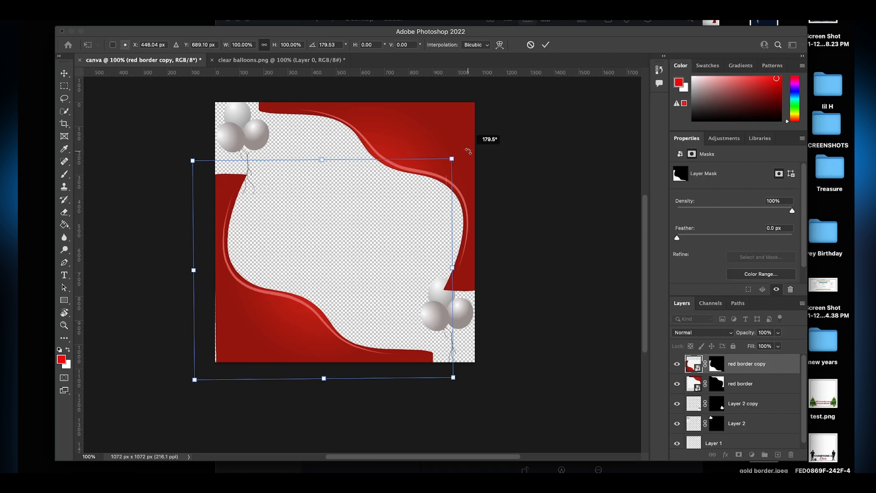
pyautogui.moveTo(468, 151); pyautogui.dragTo(470, 153)
pyautogui.press('Return')
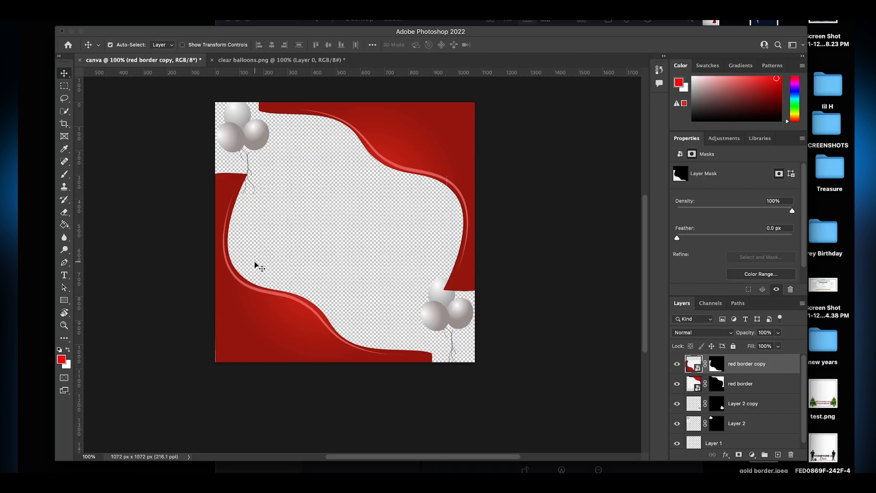
pyautogui.moveTo(246, 335); pyautogui.dragTo(246, 333)
# Bring both balloon layers above the red border layers in the stack, renaming Layer 2 as balloon
pyautogui.click(452, 319)
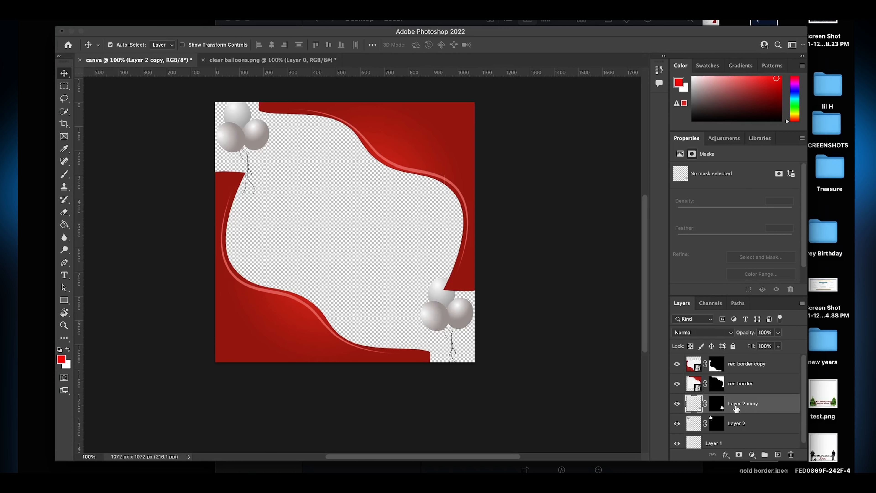
pyautogui.moveTo(736, 408); pyautogui.dragTo(731, 361)
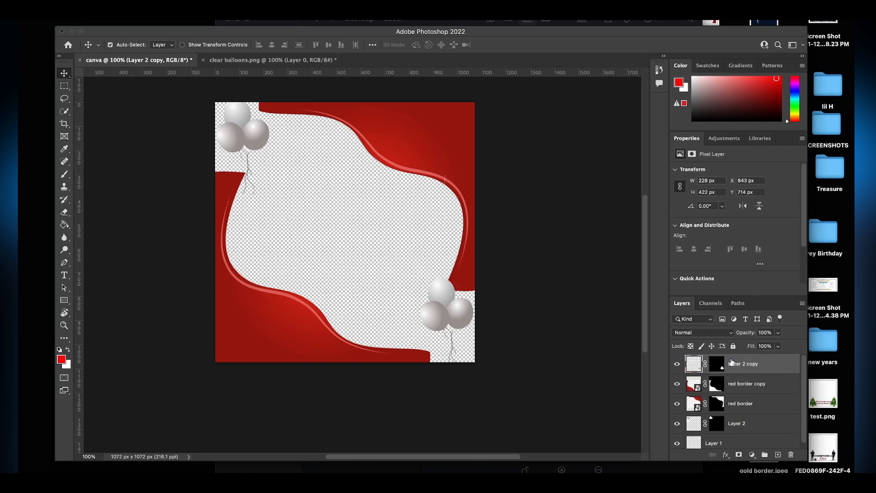
pyautogui.click(739, 426)
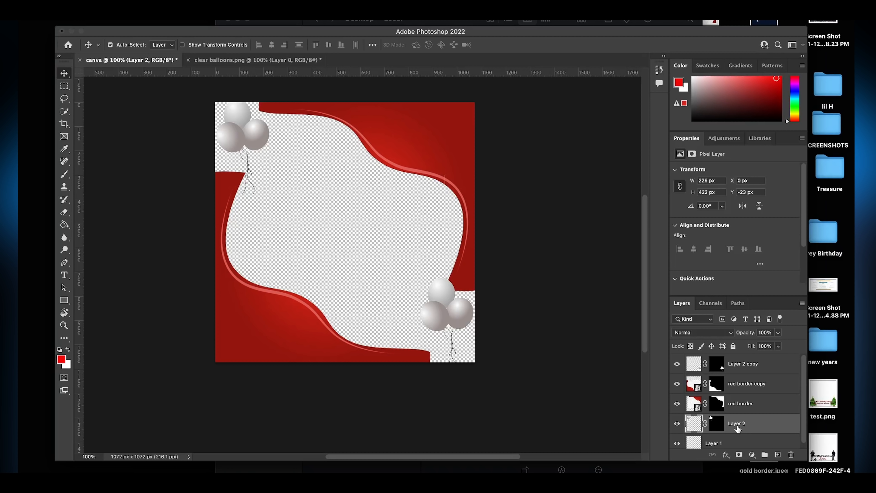
pyautogui.doubleClick(735, 422)
pyautogui.write('ballon')
pyautogui.press('BackSpace')
pyautogui.write('on')
pyautogui.click(765, 428)
pyautogui.moveTo(765, 428); pyautogui.dragTo(755, 363)
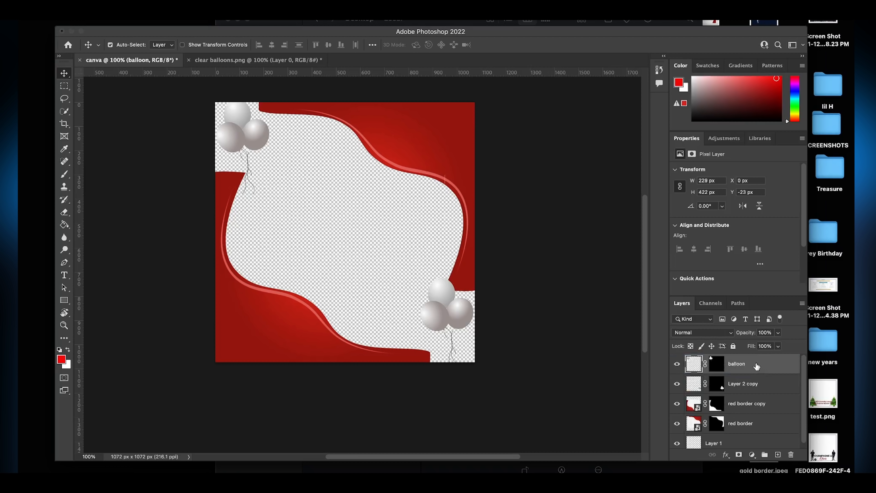
# Rename Layer 2 copy as balloon2 and shift its balloons right to about X 882 px
pyautogui.doubleClick(744, 383)
pyautogui.write('ballonn')
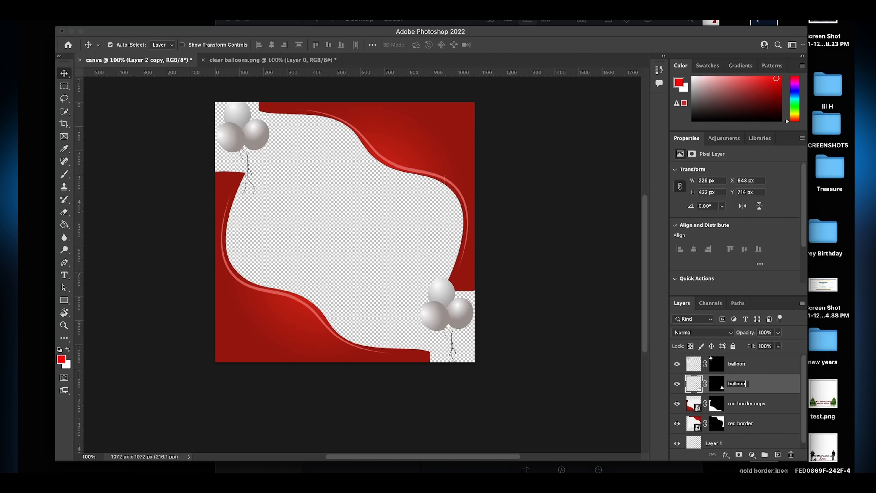
pyautogui.write('on2')
pyautogui.press('Return')
pyautogui.moveTo(445, 297); pyautogui.dragTo(455, 297)
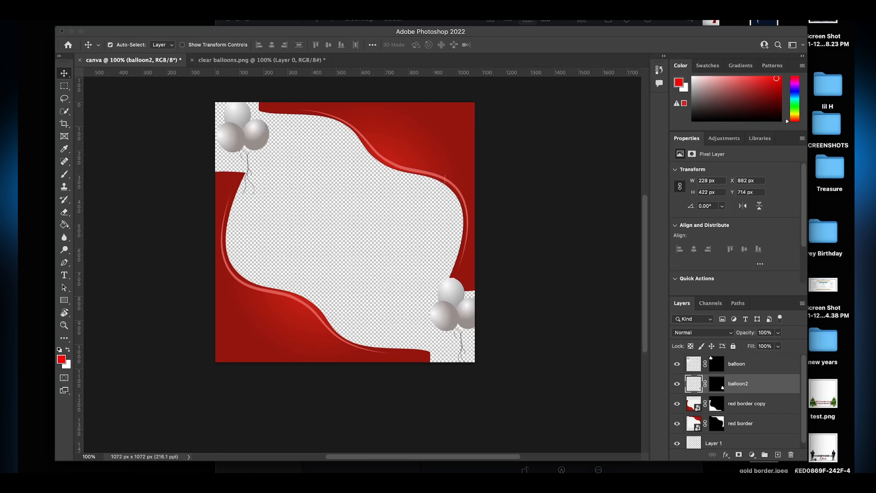
# Add the person's first name as blue 82.58 pt Bebas Neue text and move it near the canvas's horizontal centre
pyautogui.scroll(-1, 742, 410)
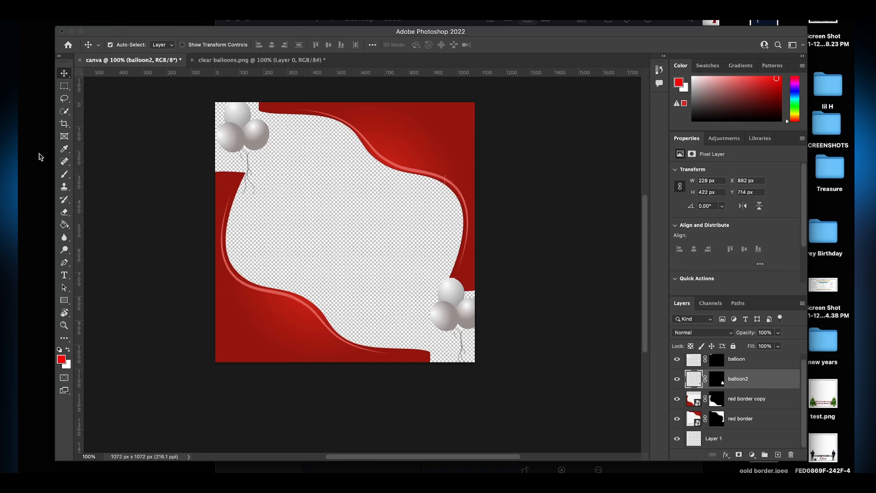
pyautogui.press('t')
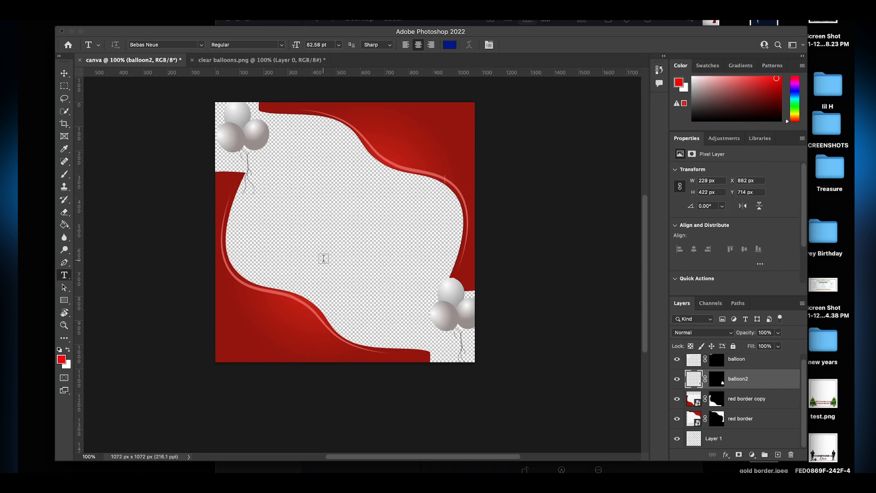
pyautogui.click(300, 230)
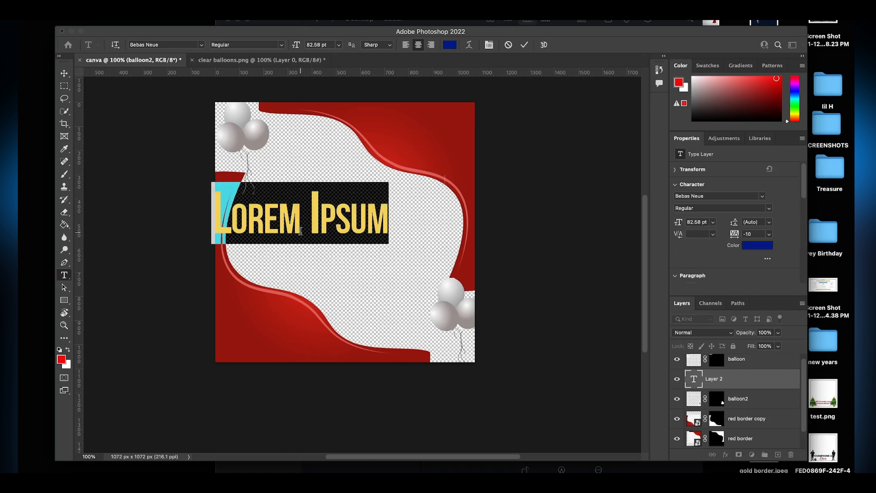
pyautogui.write('0')
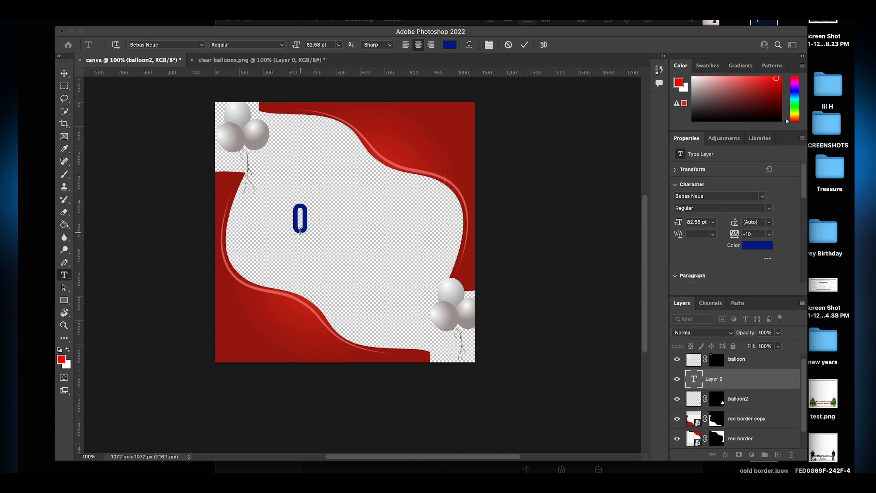
pyautogui.write('MAR')
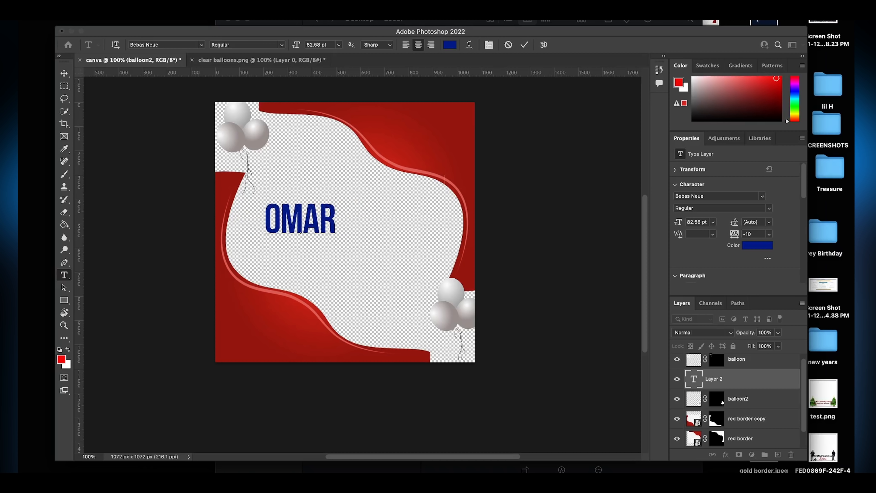
pyautogui.click(525, 44)
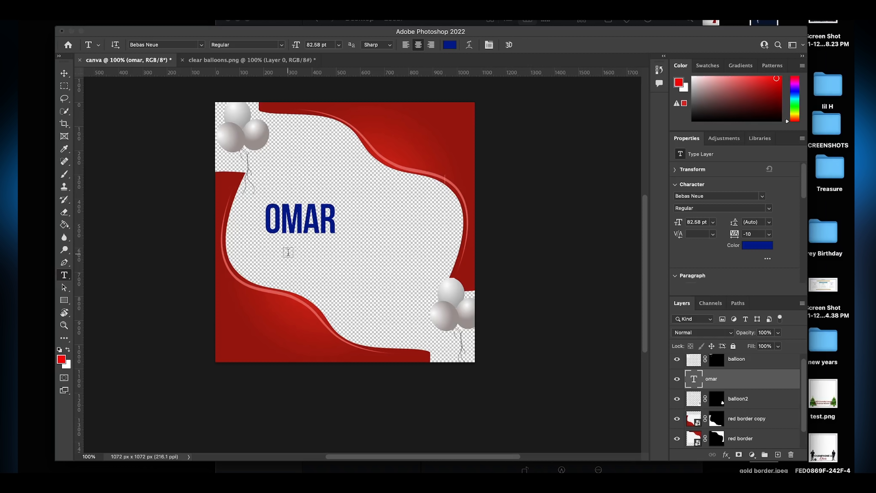
pyautogui.press('v')
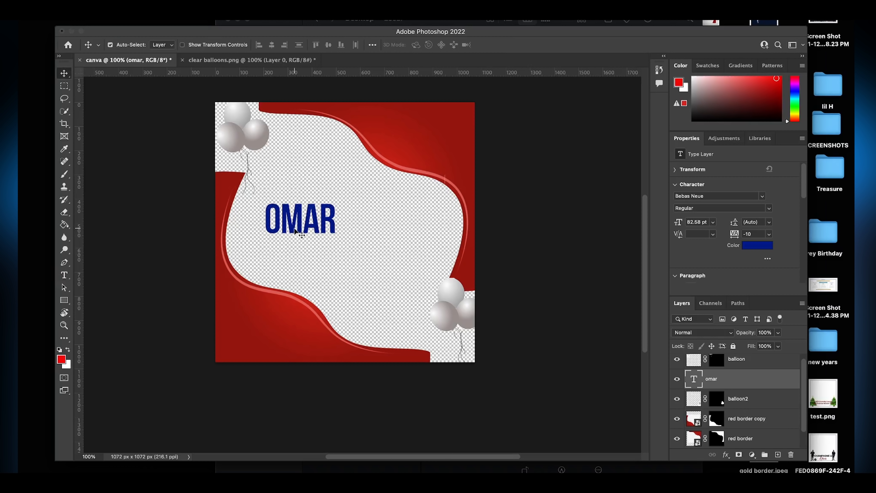
pyautogui.moveTo(293, 230); pyautogui.dragTo(337, 230)
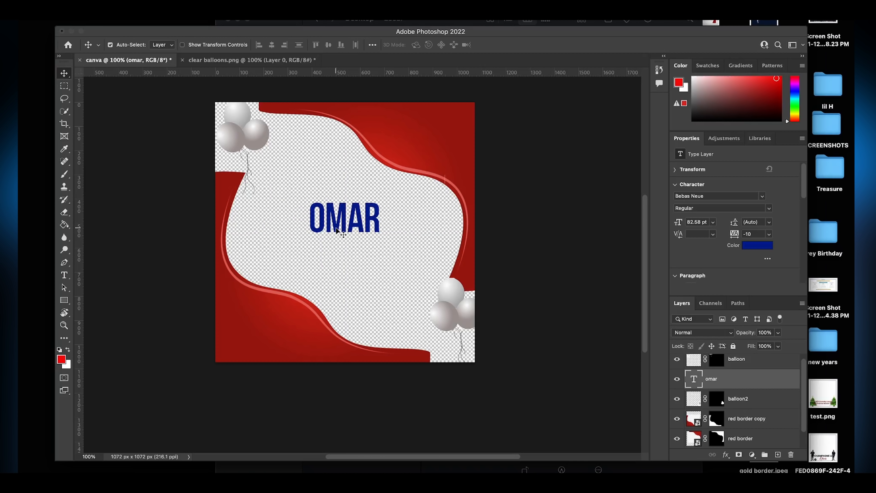
# Set the font size of the name text to 100 pt and commit the edit
pyautogui.press('t')
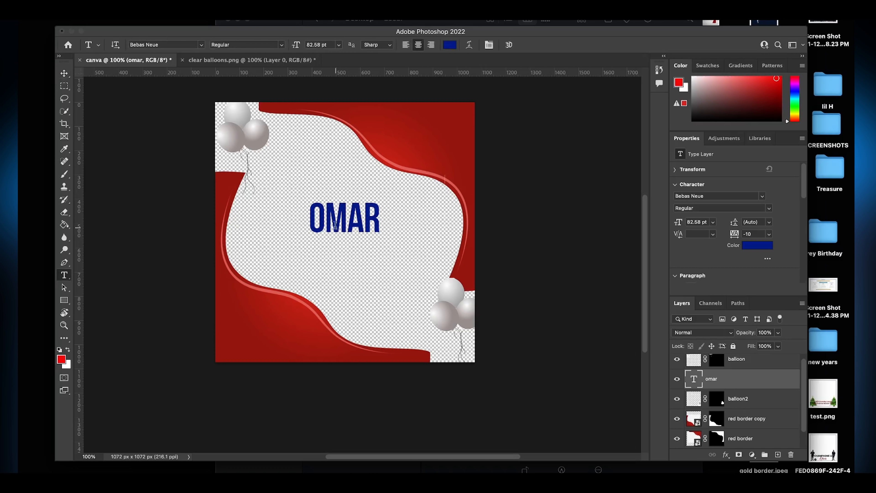
pyautogui.click(319, 45)
pyautogui.doubleClick(346, 218)
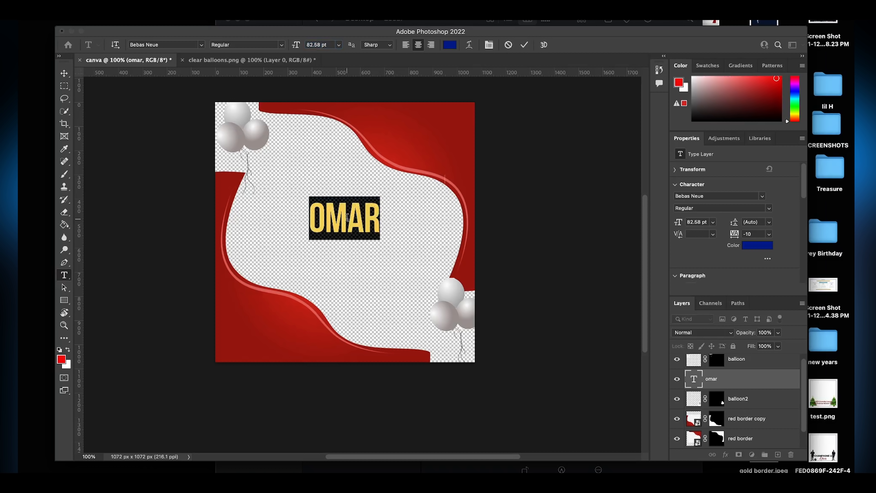
pyautogui.click(300, 45)
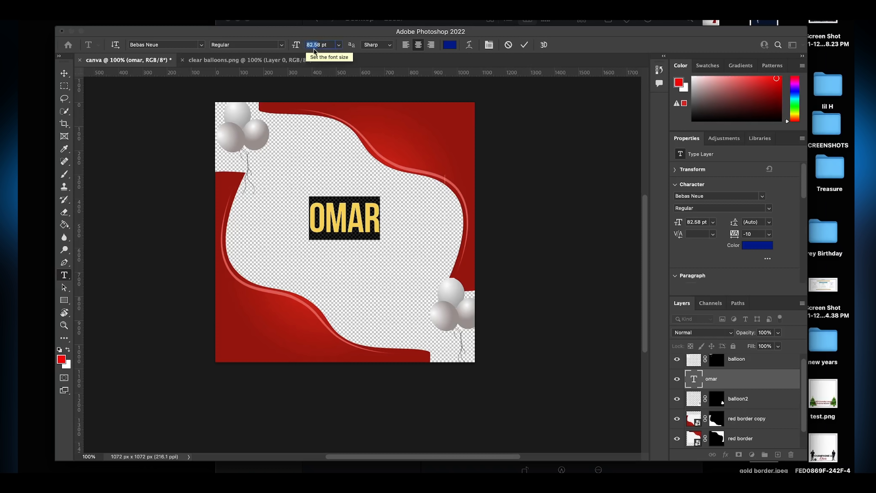
pyautogui.write('100')
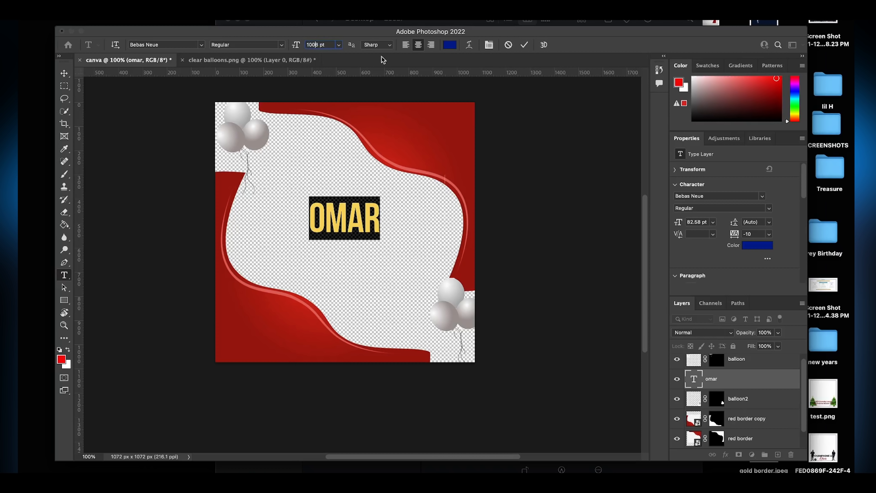
pyautogui.tripleClick(320, 44)
pyautogui.write('100')
pyautogui.press('Return')
pyautogui.click(525, 45)
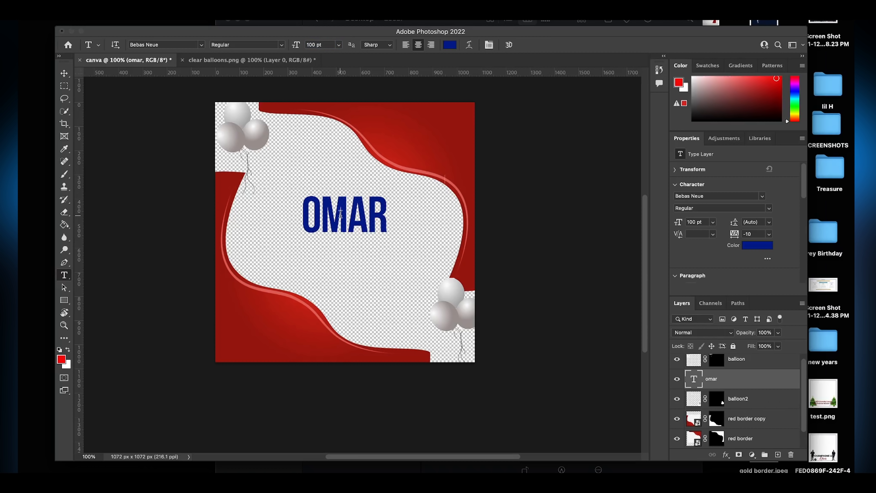
# Scale the name text to 90.81% with Free Transform, enter Warp mode and commit with no bend
pyautogui.press('super+t')
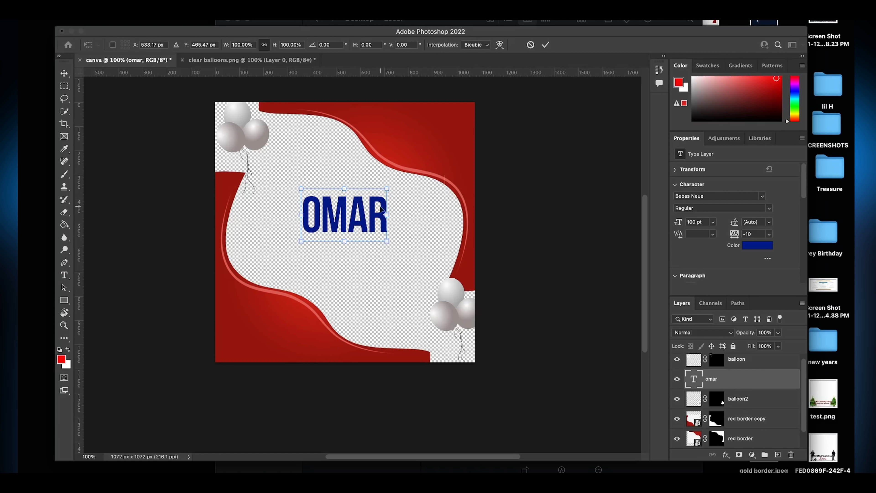
pyautogui.moveTo(303, 186)
pyautogui.mouseDown()
pyautogui.moveTo(250, 147)
pyautogui.moveTo(285, 163)
pyautogui.moveTo(287, 172)
pyautogui.moveTo(254, 154)
pyautogui.moveTo(310, 194)
pyautogui.mouseUp()
pyautogui.rightClick(351, 215)
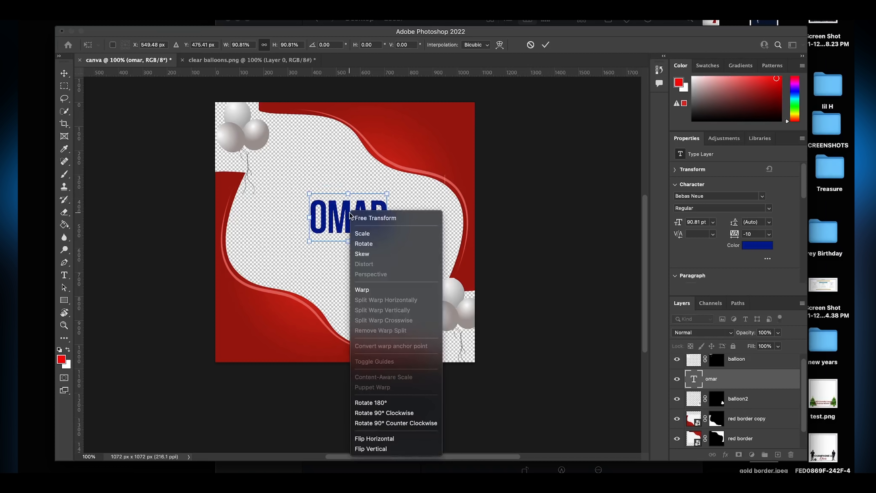
pyautogui.click(369, 290)
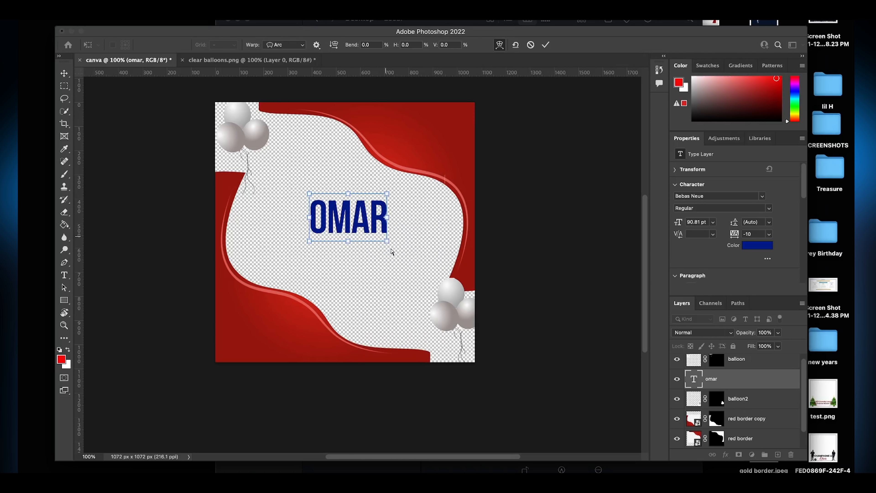
pyautogui.click(544, 45)
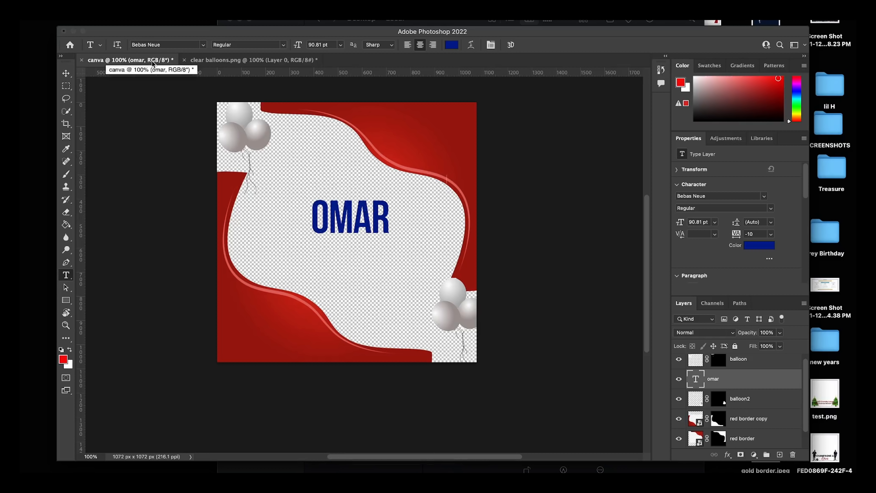
# Switch to the web browser, search Google for dafont in a new tab and open the DaFont website
pyautogui.click(207, 47)
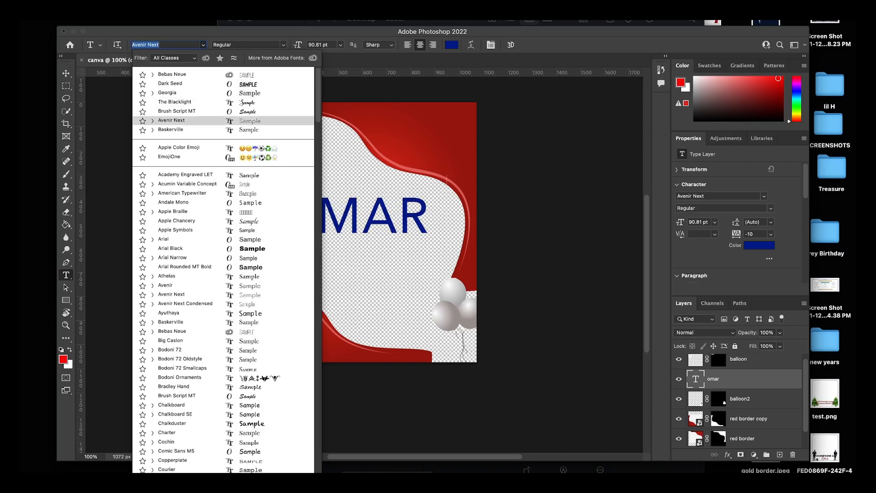
pyautogui.click(442, 466)
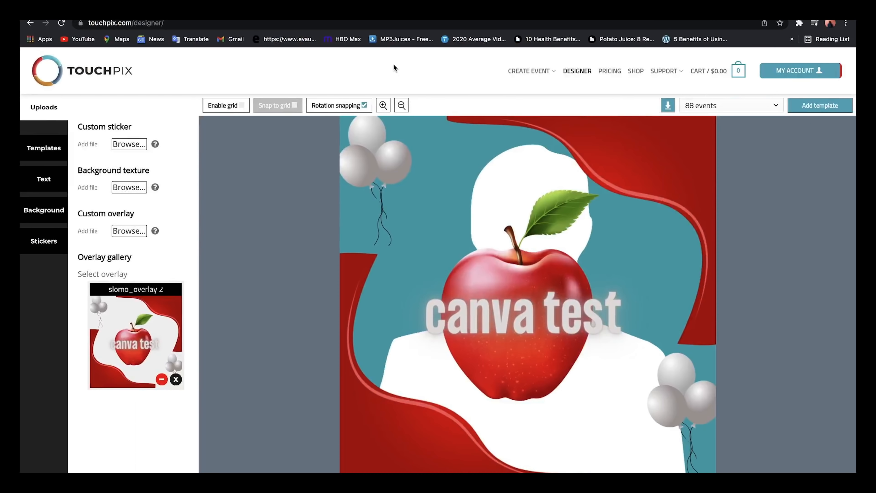
pyautogui.press('super+t')
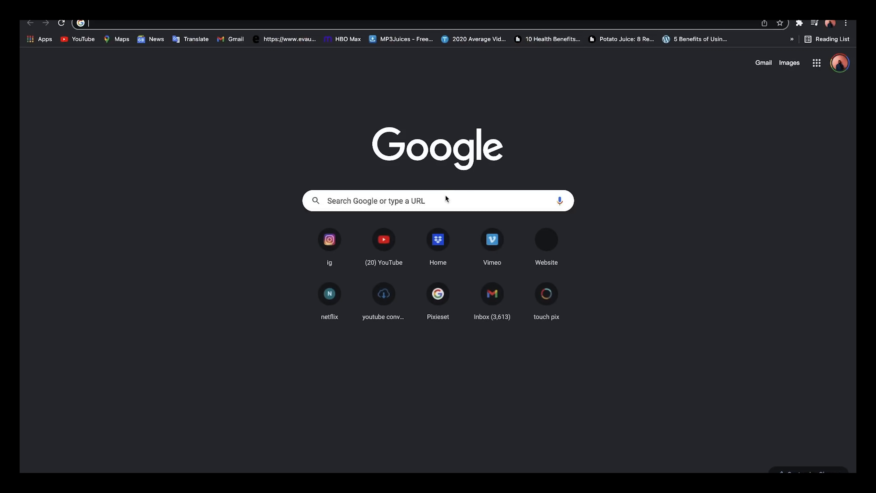
pyautogui.click(438, 203)
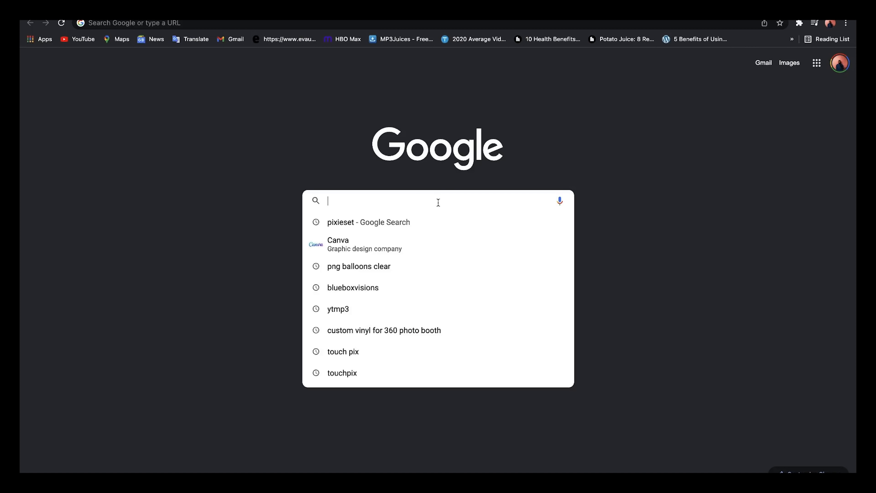
pyautogui.write('da')
pyautogui.click(428, 242)
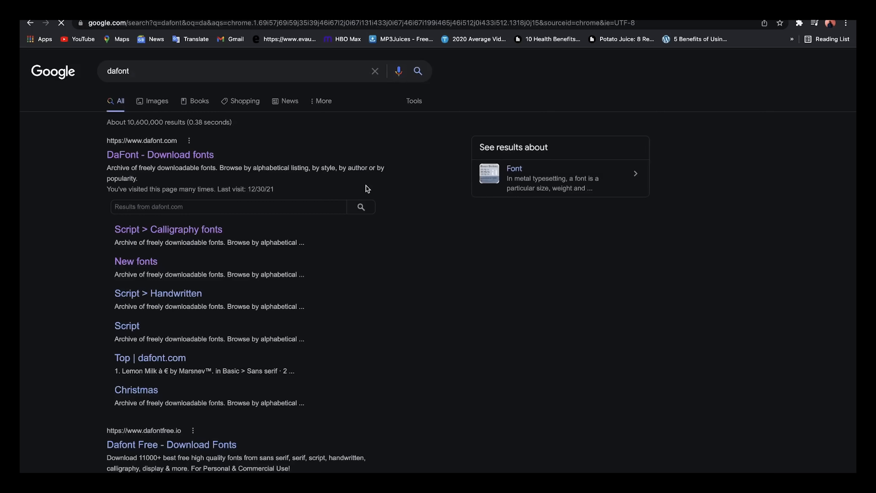
pyautogui.click(198, 157)
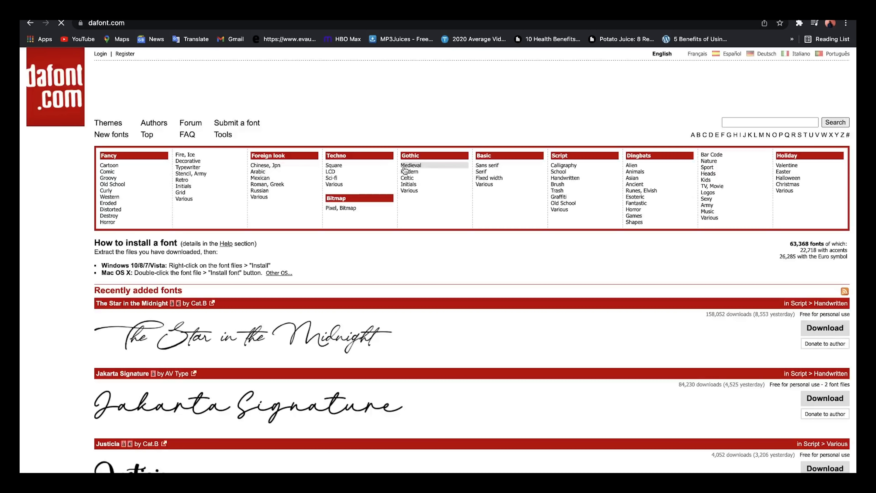
# Browse DaFont's Script > Graffiti category and download the Don Graffiti font
pyautogui.scroll(-5, 209, 181)
pyautogui.scroll(-5, 207, 185)
pyautogui.scroll(10, 206, 185)
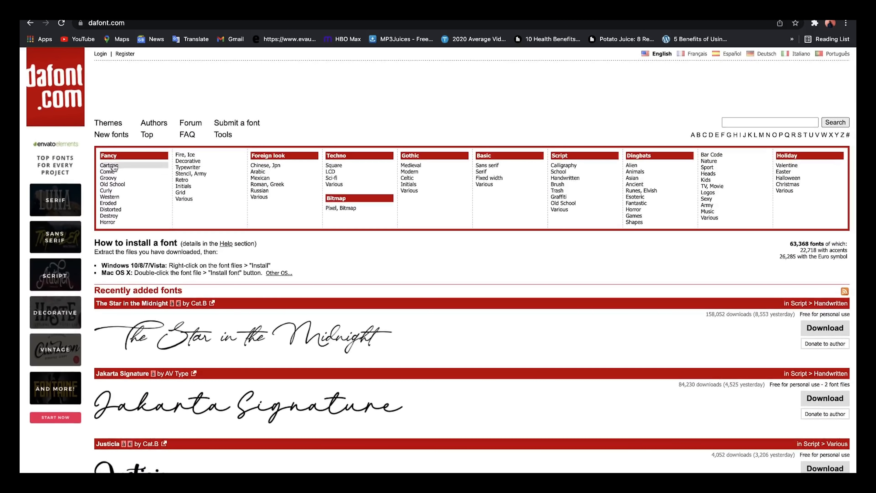
pyautogui.click(570, 195)
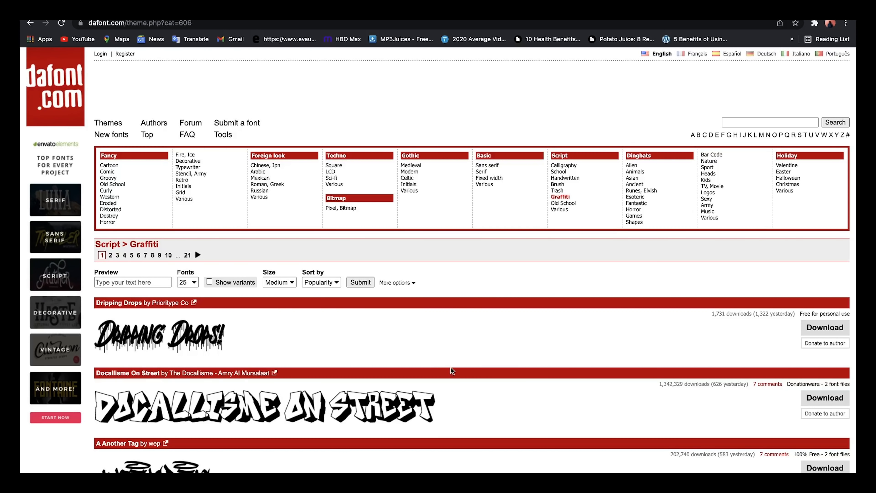
pyautogui.scroll(-5, 451, 367)
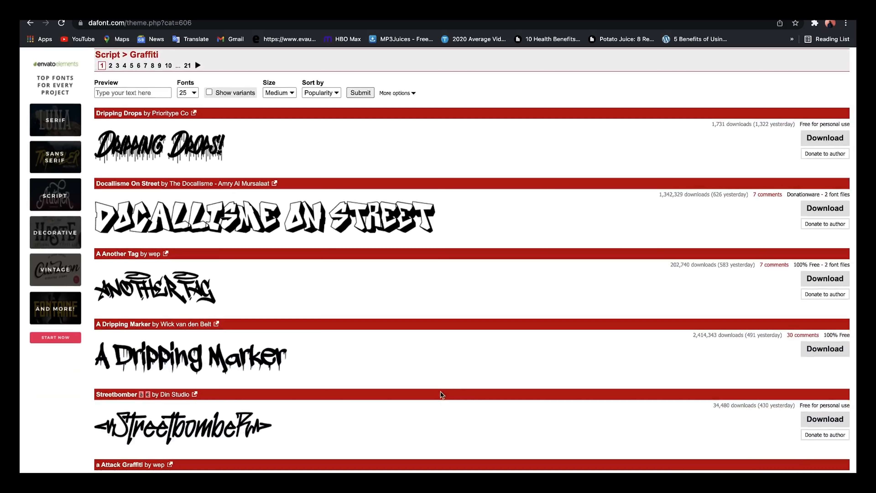
pyautogui.scroll(-4, 440, 394)
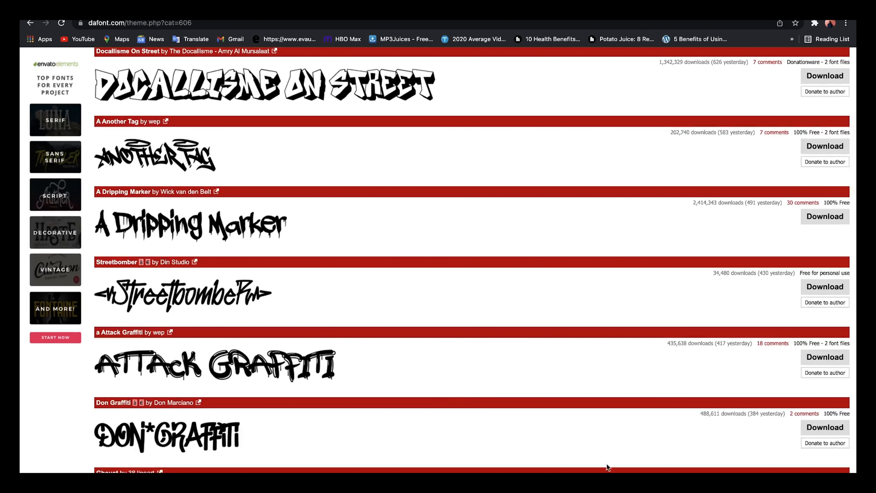
pyautogui.click(815, 428)
# Switch to Finder, move don_graffiti.zip from Downloads to the Desktop and extract it there
pyautogui.click(152, 486)
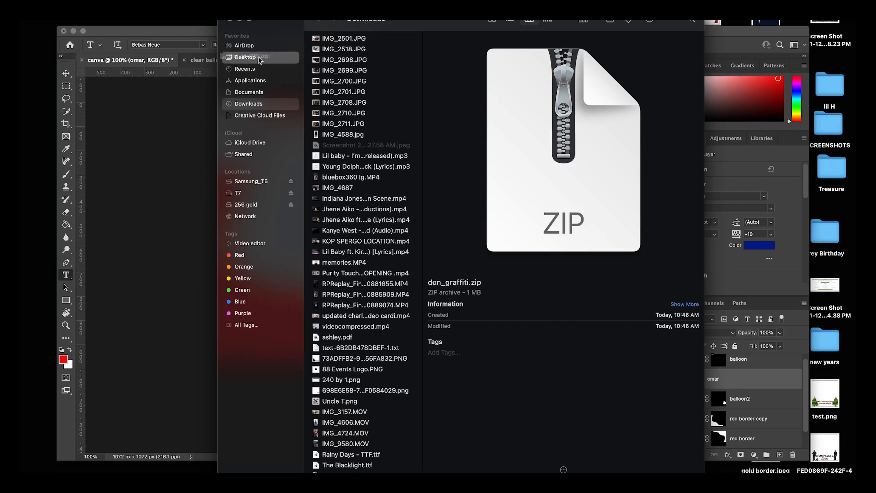
pyautogui.click(245, 57)
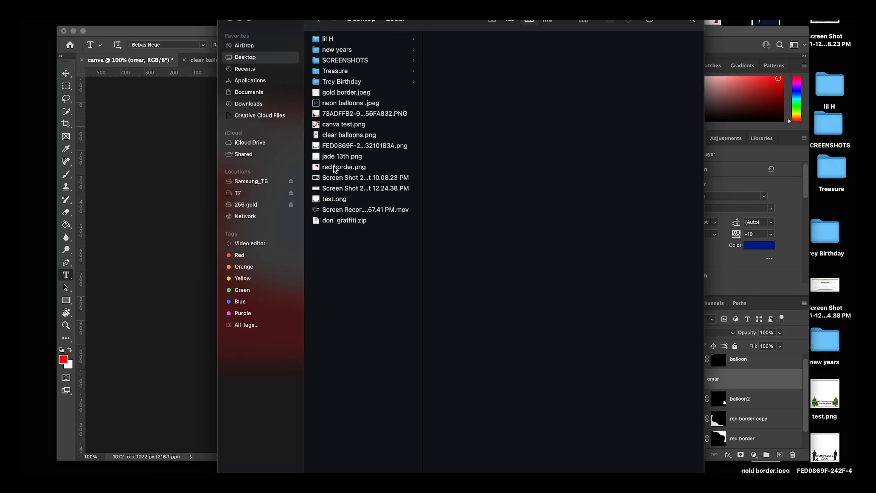
pyautogui.click(340, 220)
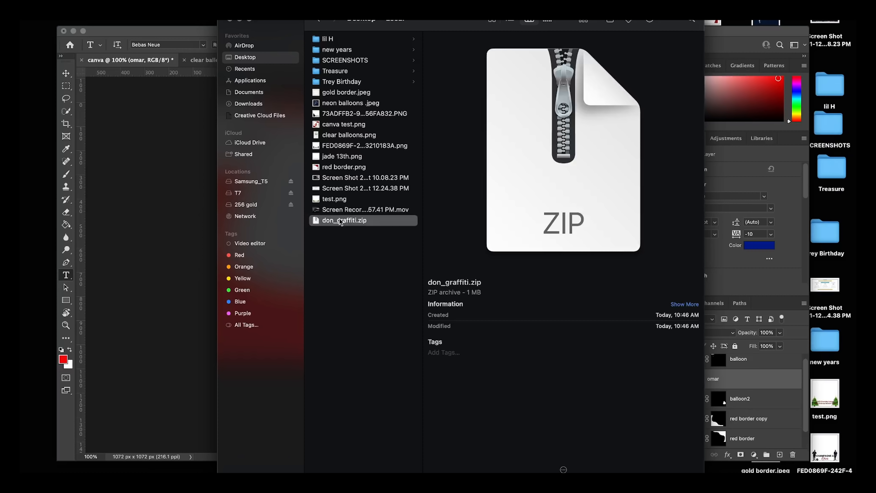
pyautogui.doubleClick(340, 220)
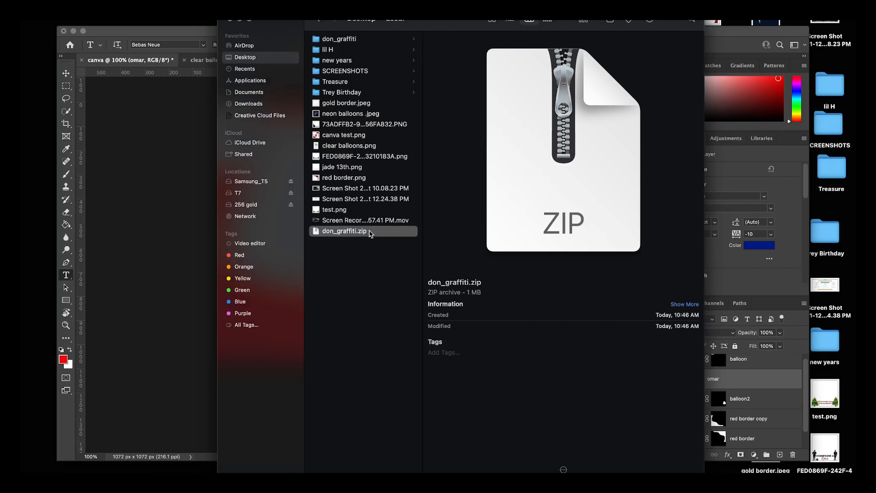
# Install DonGraffiti.otf from the extracted don_graffiti folder, and close the Font Book and Finder windows
pyautogui.click(342, 39)
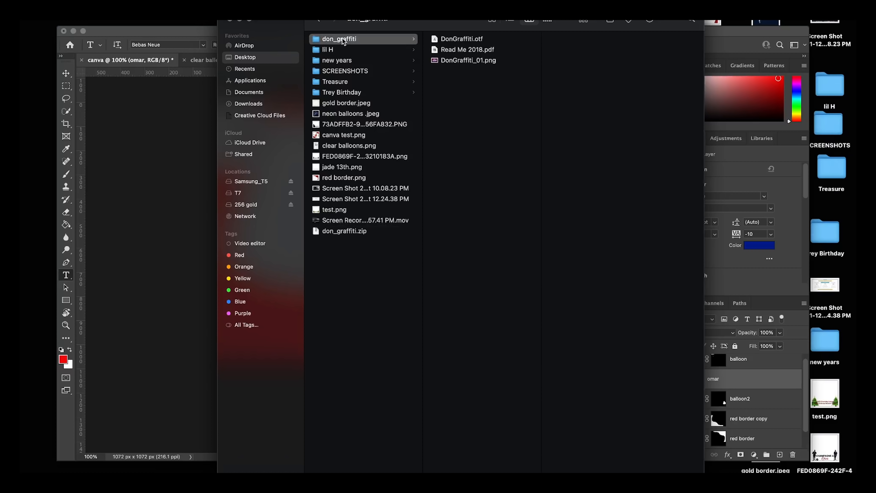
pyautogui.click(467, 40)
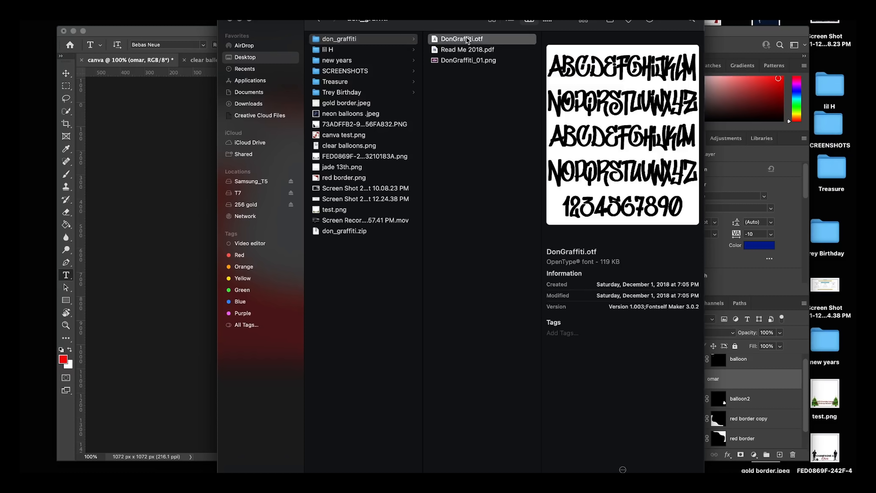
pyautogui.doubleClick(468, 41)
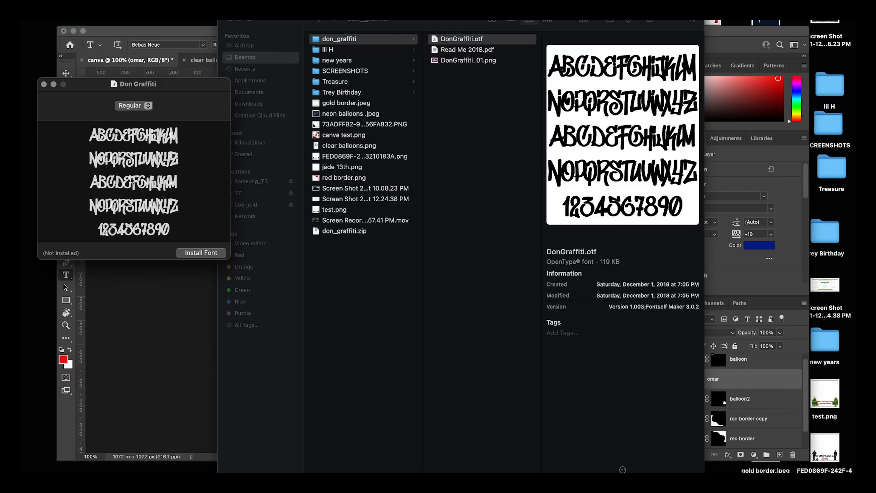
pyautogui.click(208, 253)
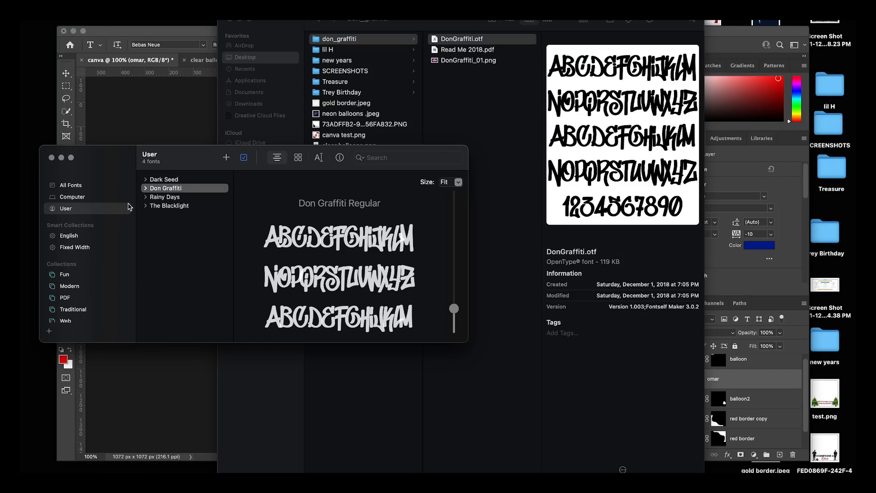
pyautogui.click(51, 157)
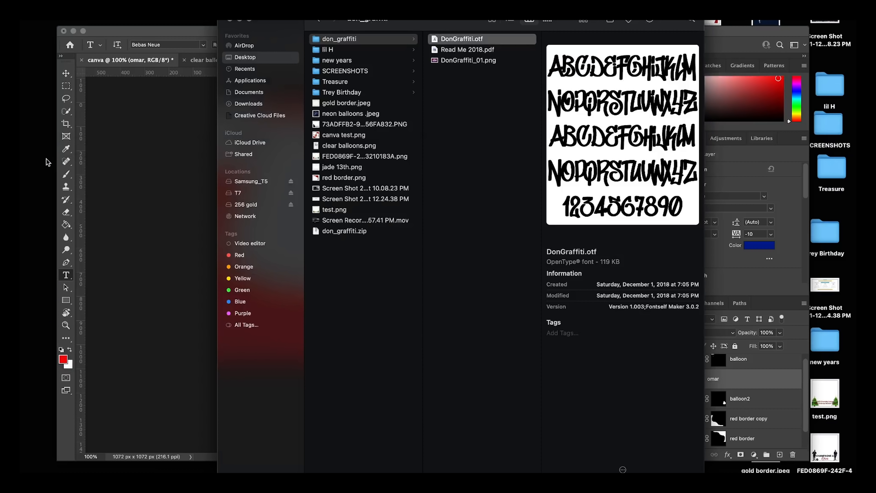
pyautogui.click(230, 19)
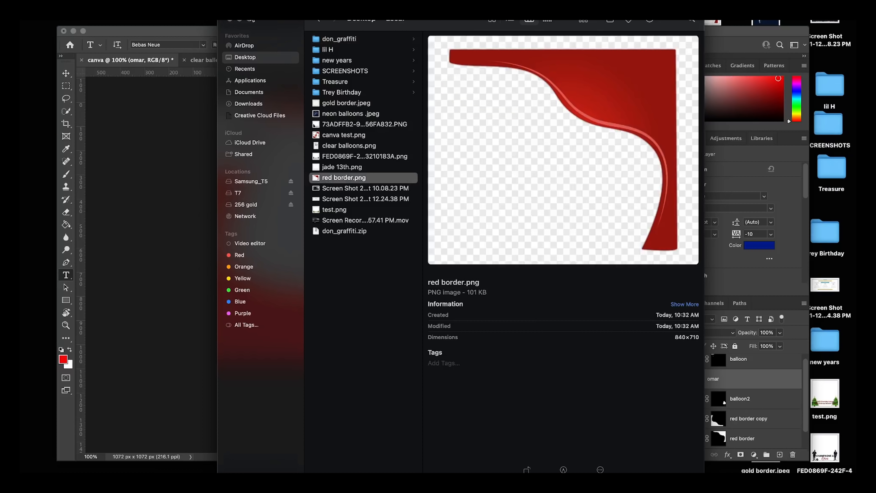
pyautogui.click(232, 21)
# Change the font of the name text layer to Don Graffiti in Photoshop
pyautogui.click(203, 45)
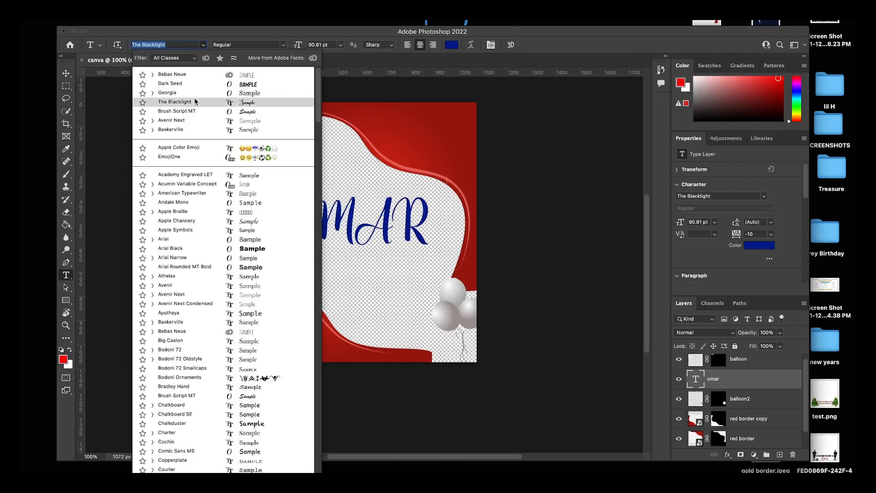
pyautogui.scroll(-3, 163, 373)
pyautogui.scroll(-10, 164, 373)
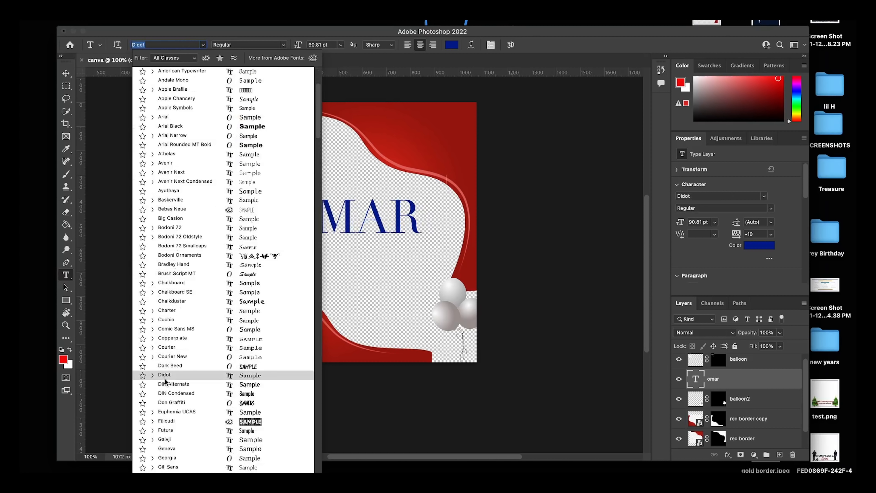
pyautogui.click(169, 403)
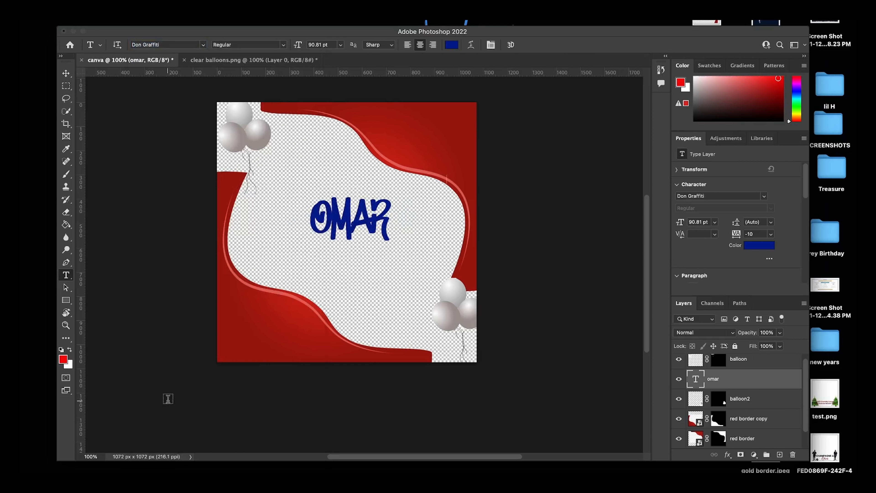
# Select the whole name text, preview white on it, and set its colour to black
pyautogui.doubleClick(367, 228)
pyautogui.click(450, 45)
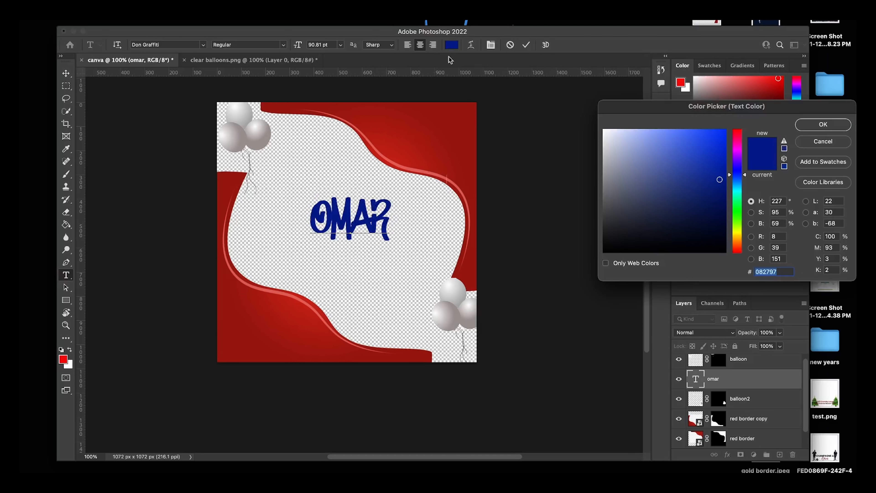
pyautogui.moveTo(648, 176); pyautogui.dragTo(581, 112)
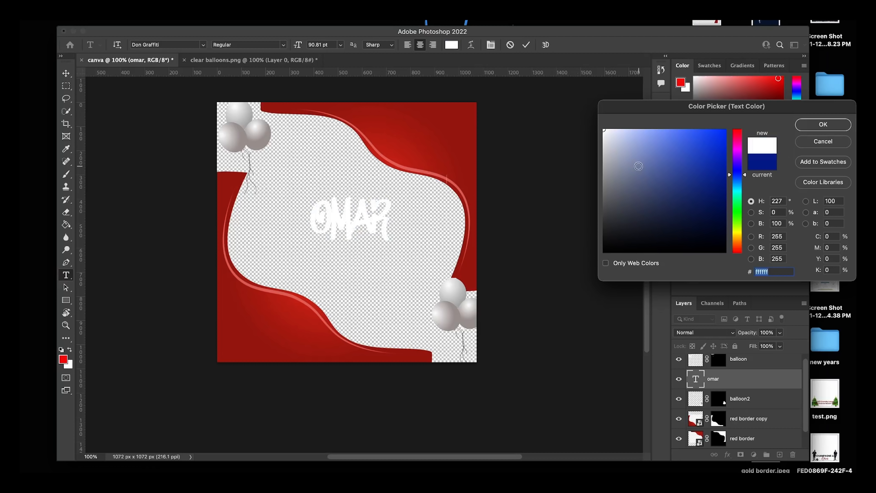
pyautogui.moveTo(639, 167); pyautogui.dragTo(598, 290)
pyautogui.moveTo(697, 232); pyautogui.dragTo(733, 260)
pyautogui.click(834, 128)
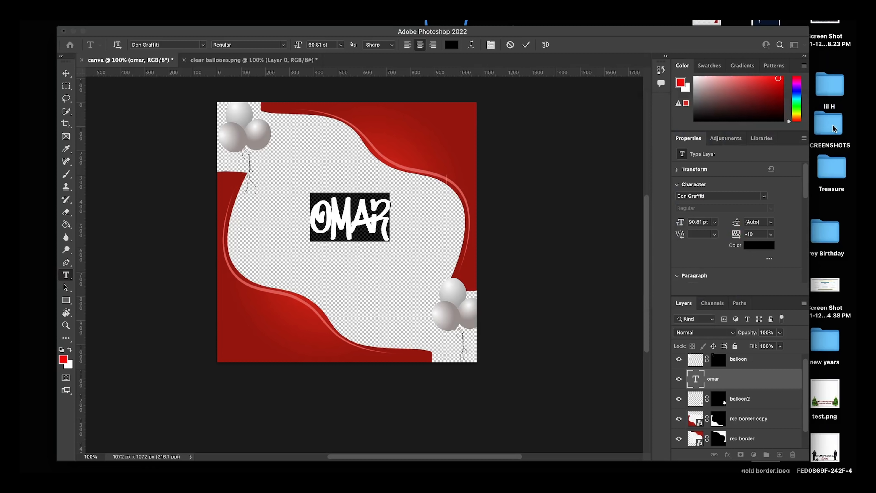
# Commit the black name text, place its layer above the balloon layer at the top of the stack, and switch to the Move tool
pyautogui.click(526, 45)
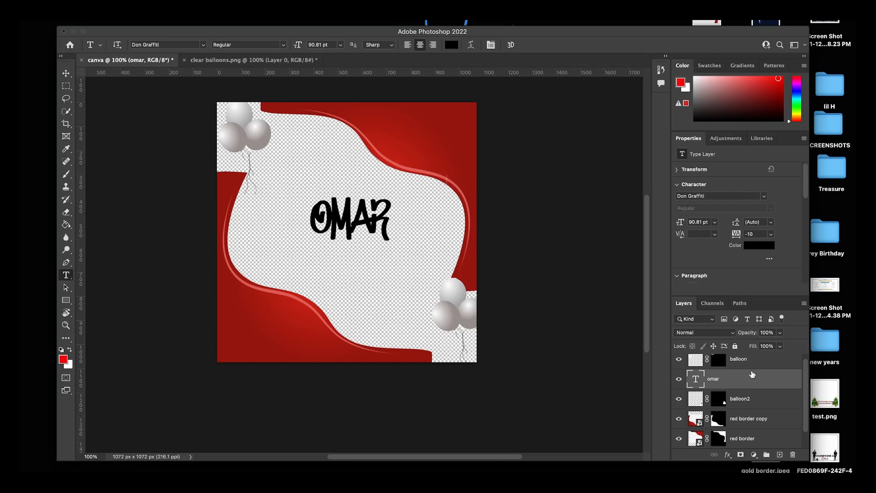
pyautogui.moveTo(752, 374)
pyautogui.mouseDown()
pyautogui.moveTo(750, 346)
pyautogui.moveTo(744, 363)
pyautogui.mouseUp()
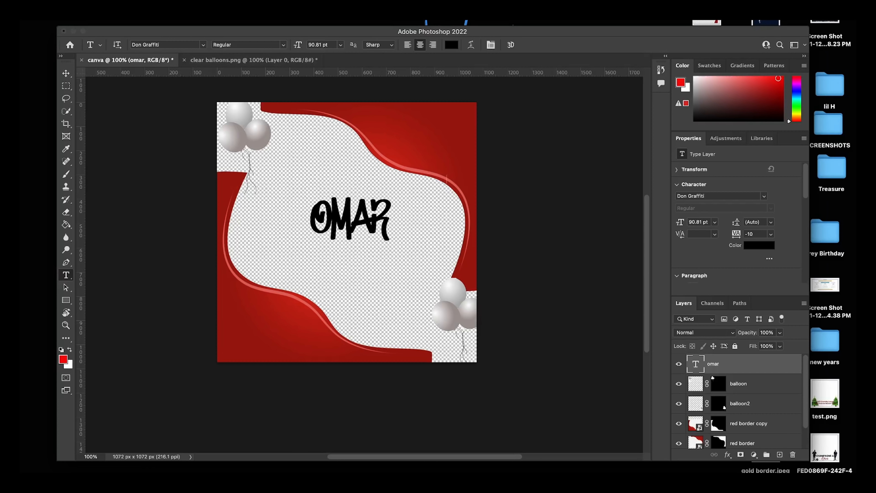
pyautogui.click(113, 118)
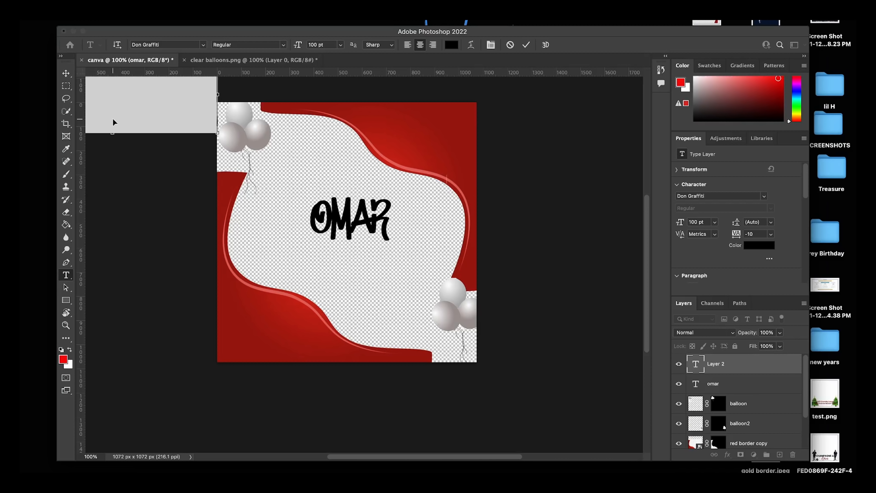
pyautogui.click(510, 46)
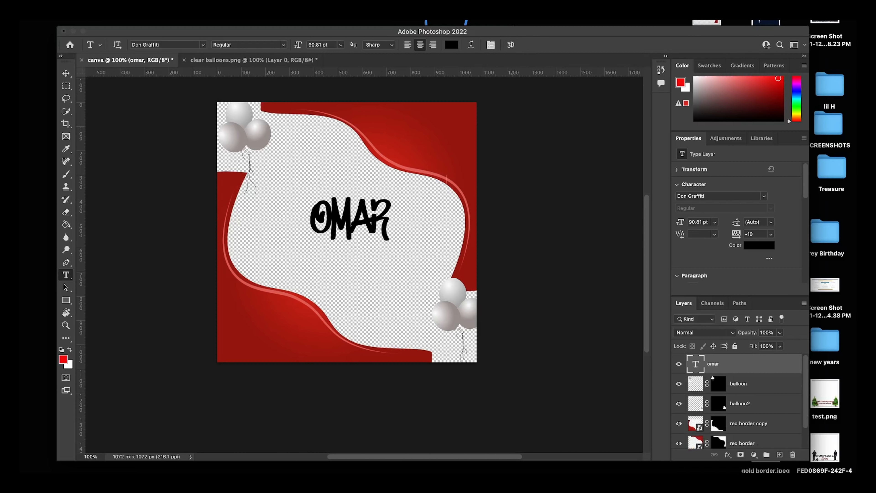
pyautogui.press('v')
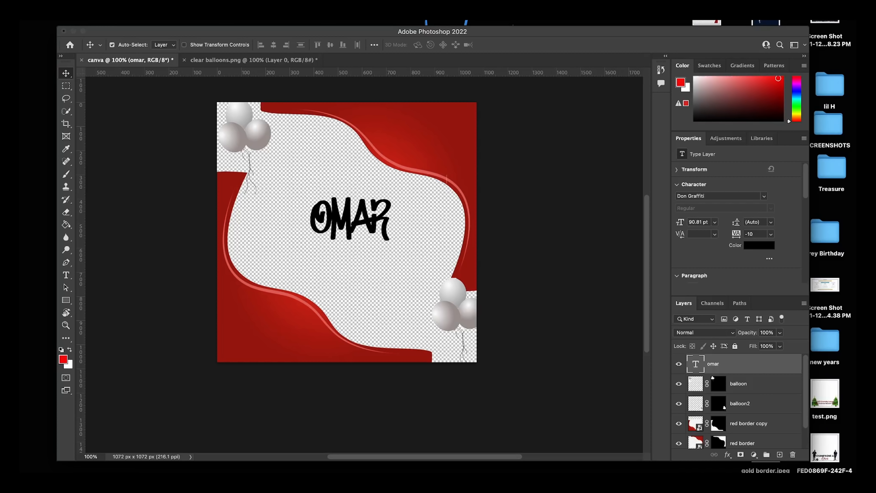
# Save the document on the computer's Desktop as canva photoshop.psd in Photoshop format with Maximize Compatibility on
pyautogui.click(91, 20)
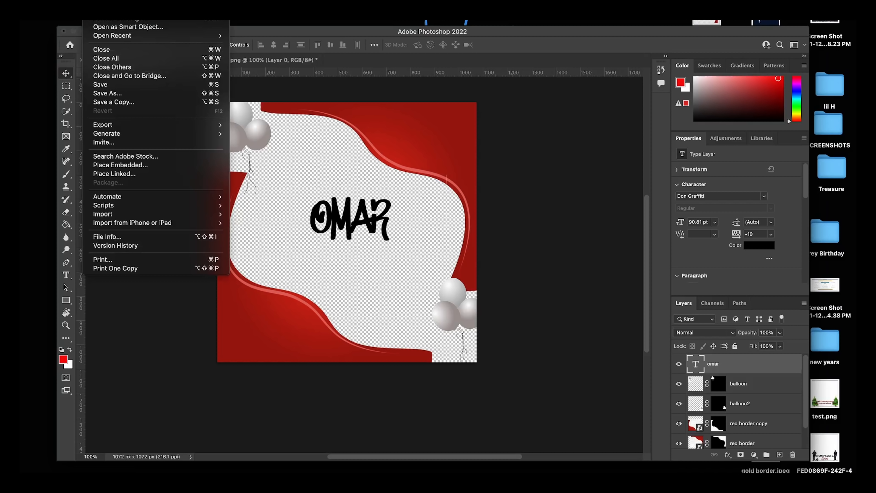
pyautogui.click(129, 93)
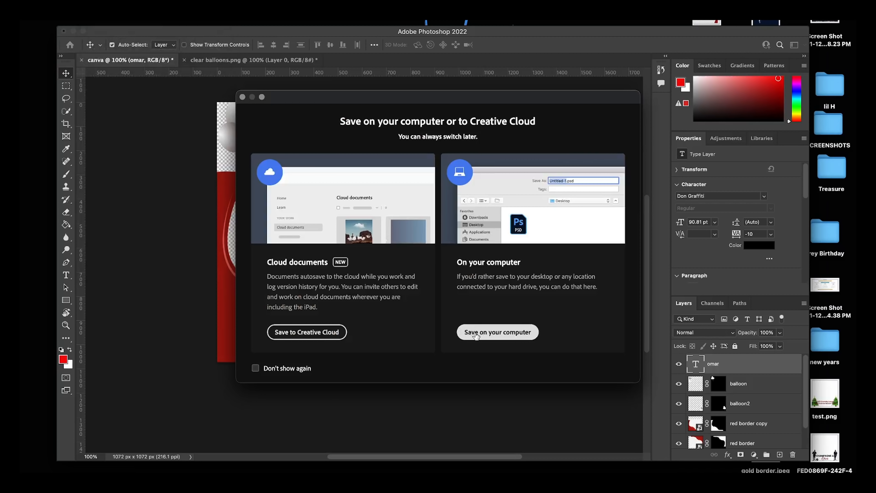
pyautogui.click(476, 334)
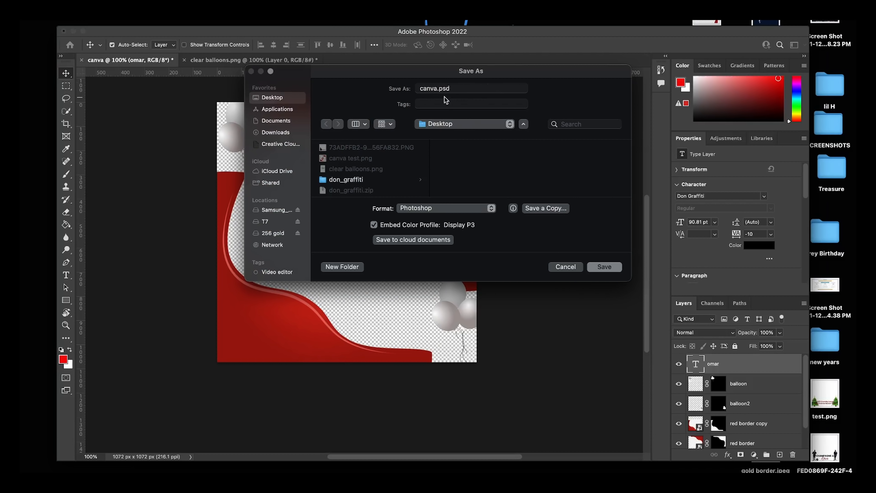
pyautogui.click(437, 89)
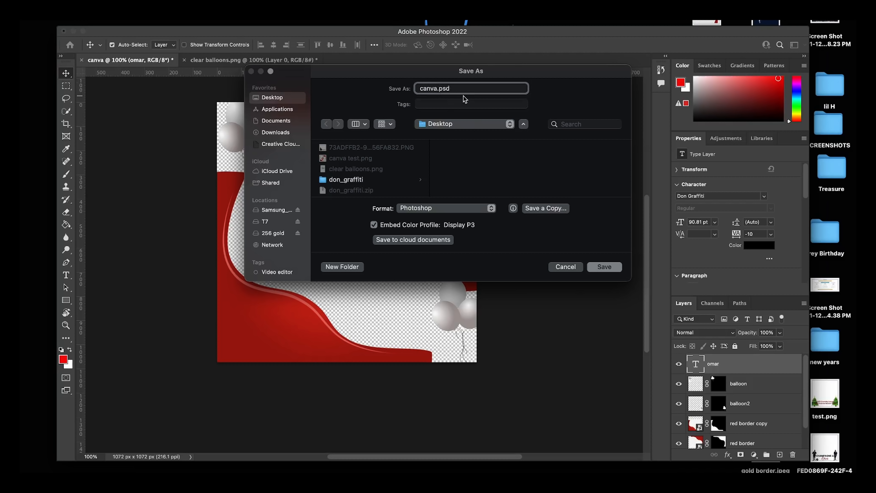
pyautogui.write('c')
pyautogui.press('BackSpace')
pyautogui.write('photoshop')
pyautogui.click(605, 267)
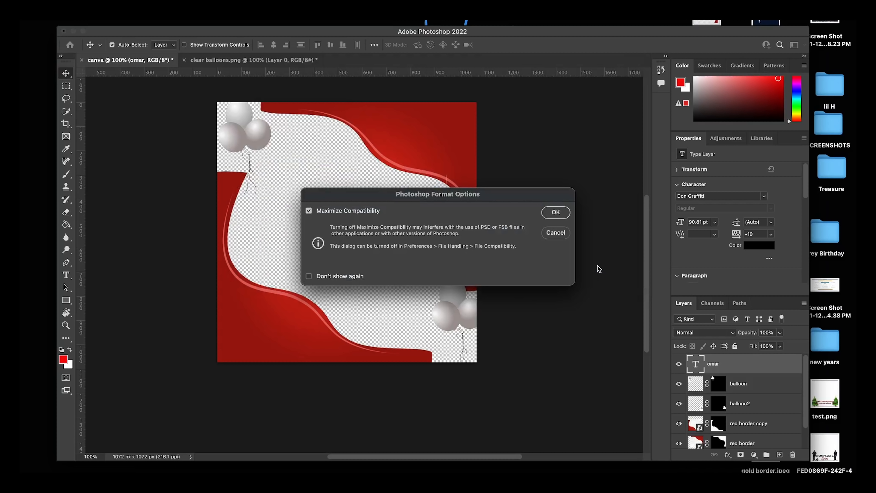
pyautogui.click(561, 211)
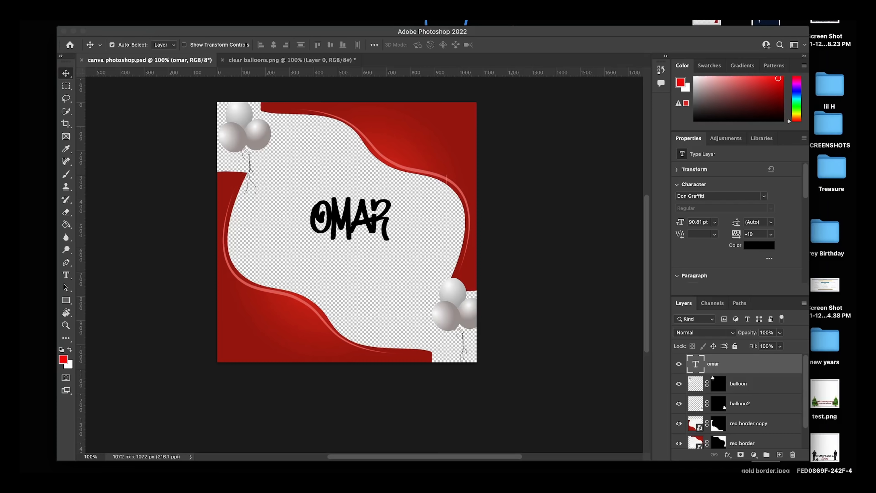
# Export the overlay as a transparent 1072 x 1072 px PNG named canva photoshop to the Desktop
pyautogui.click(91, 20)
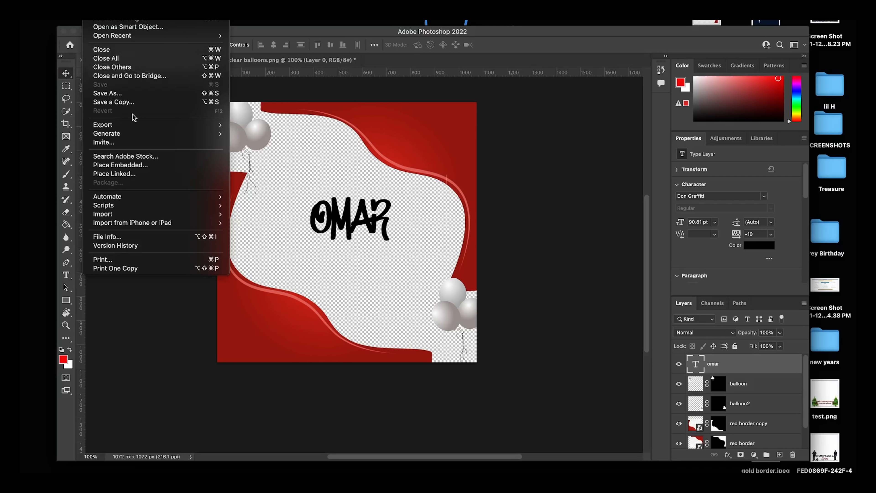
pyautogui.moveTo(134, 124)
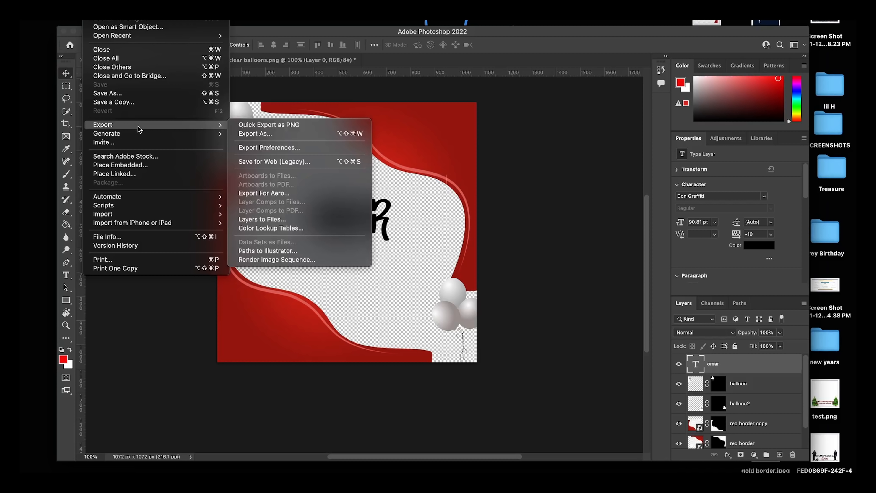
pyautogui.click(278, 134)
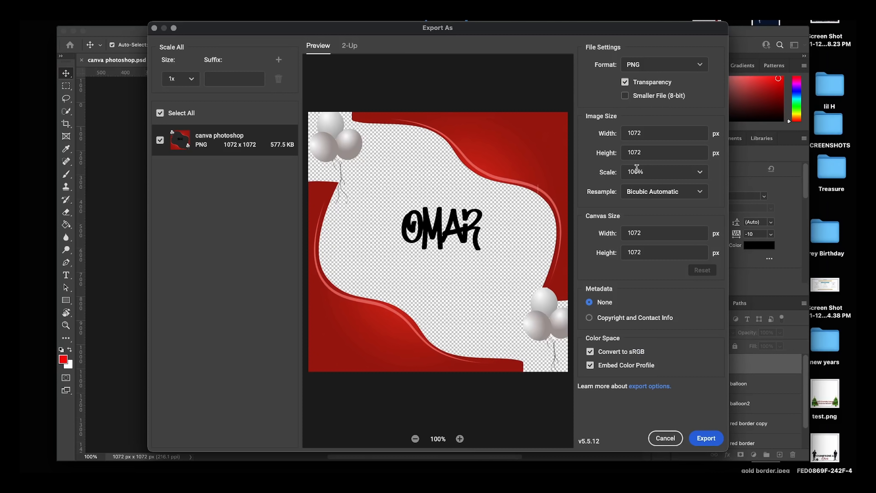
pyautogui.click(643, 64)
pyautogui.click(636, 64)
pyautogui.click(704, 439)
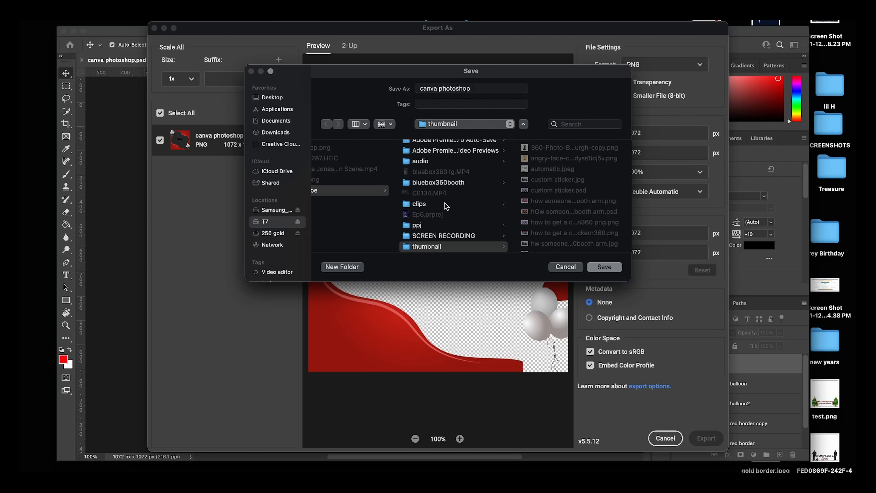
pyautogui.click(262, 98)
pyautogui.click(605, 267)
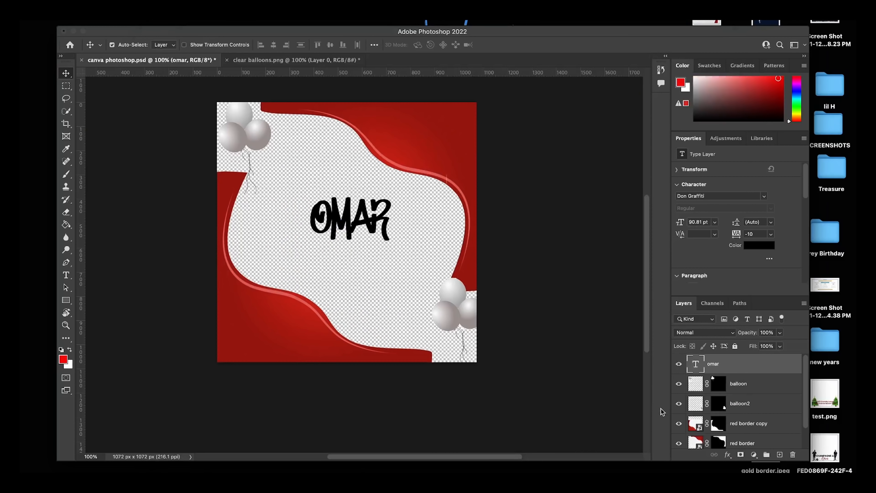
# Switch to the Touchpix designer in Google Chrome and delete the canva test overlay from the canvas and the overlay gallery
pyautogui.moveTo(405, 469)
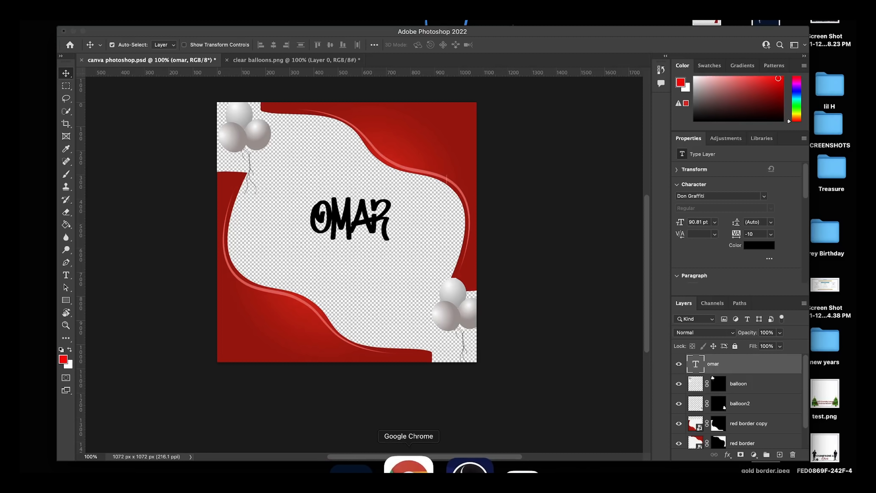
pyautogui.click(407, 469)
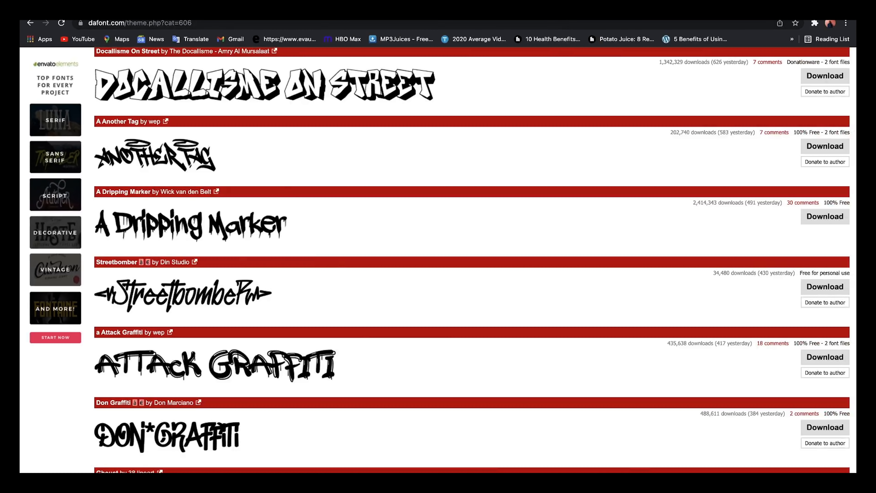
pyautogui.hotkey('ctrl', 'Tab')
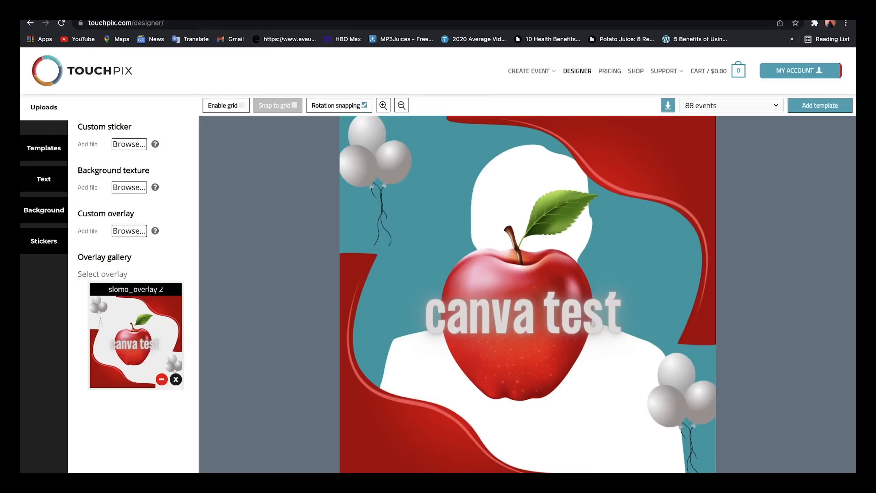
pyautogui.click(176, 380)
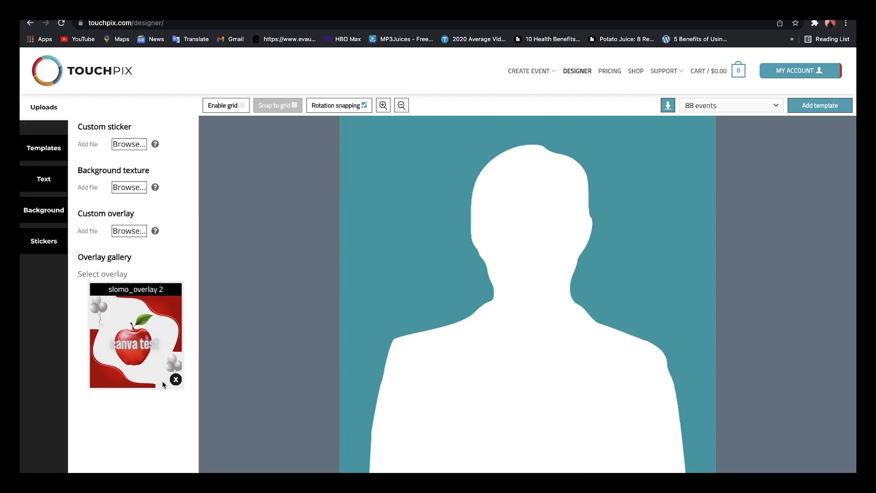
pyautogui.click(175, 381)
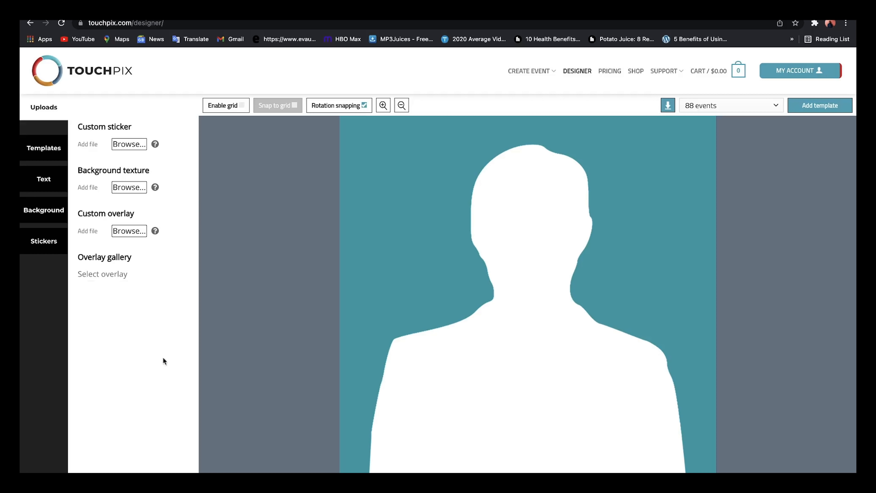
# Upload canva photoshop.png from the Desktop as a custom overlay and apply it to the Touchpix template
pyautogui.click(136, 234)
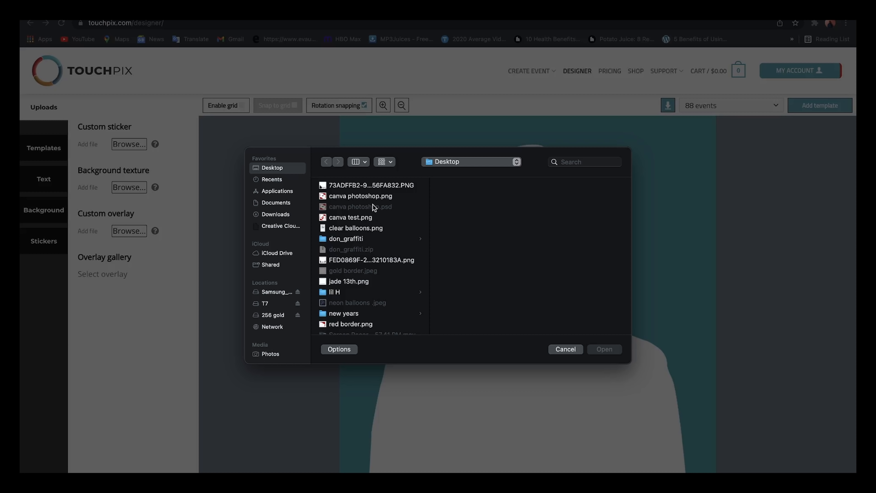
pyautogui.click(377, 199)
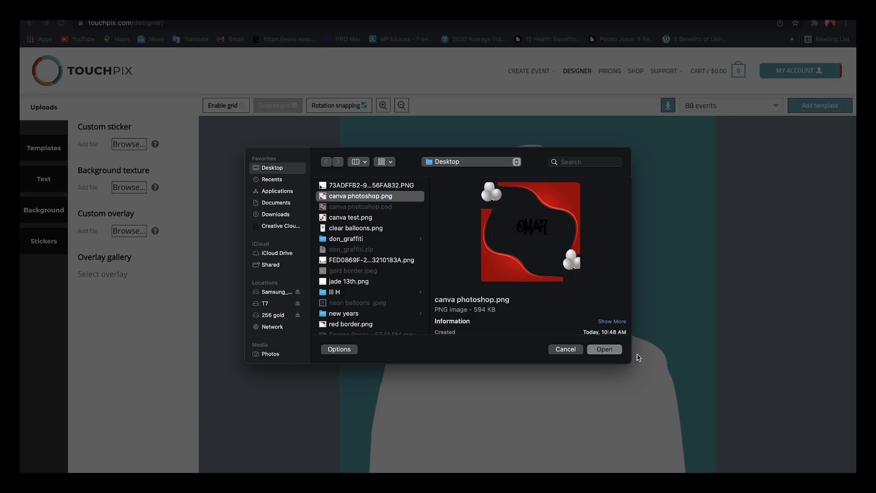
pyautogui.click(614, 351)
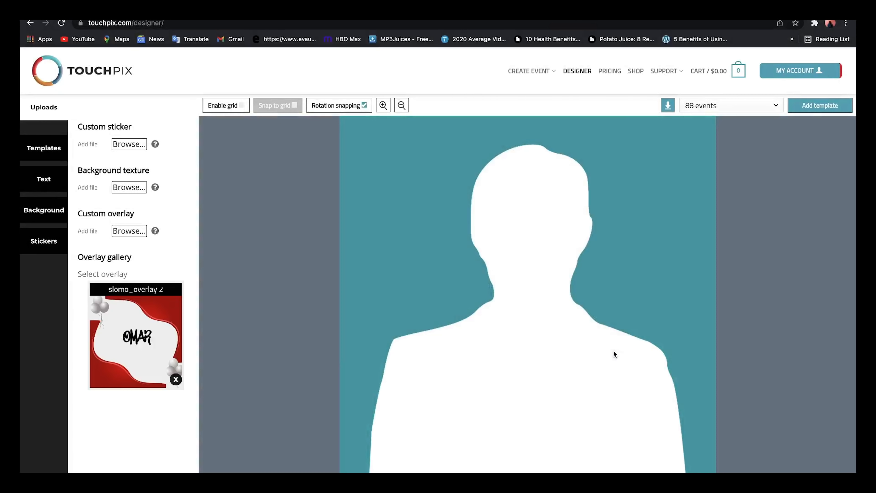
pyautogui.click(101, 326)
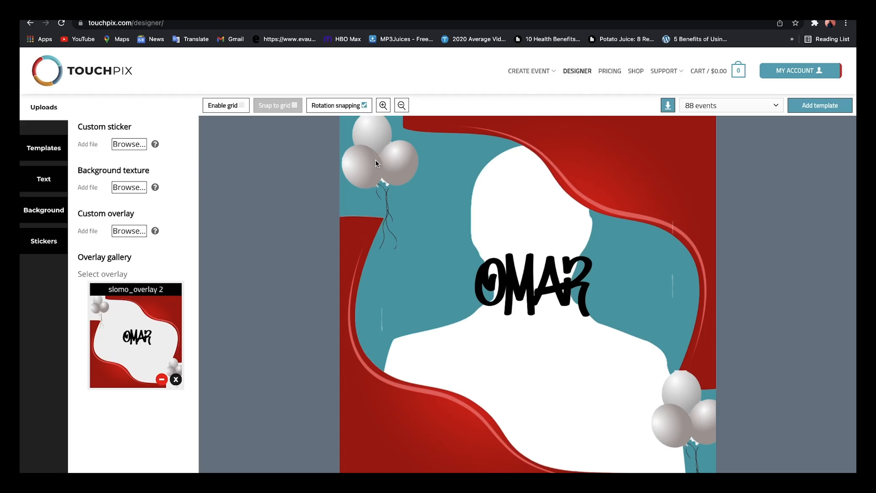
pyautogui.moveTo(732, 21)
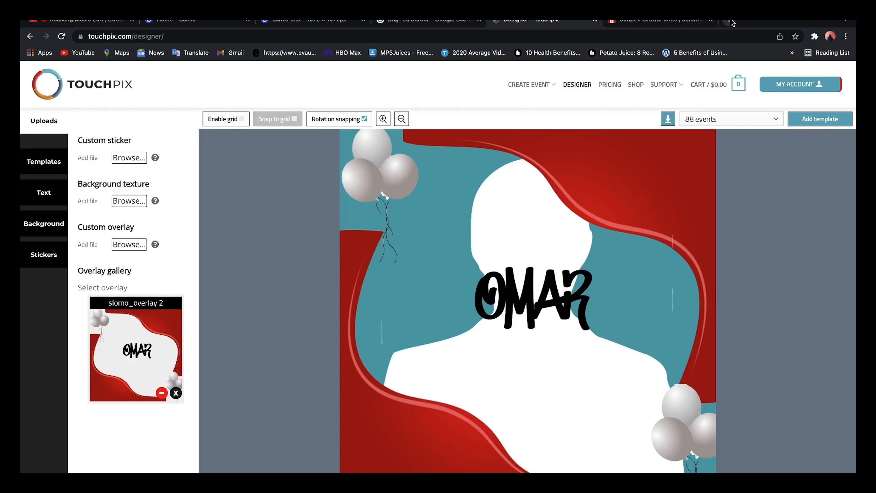